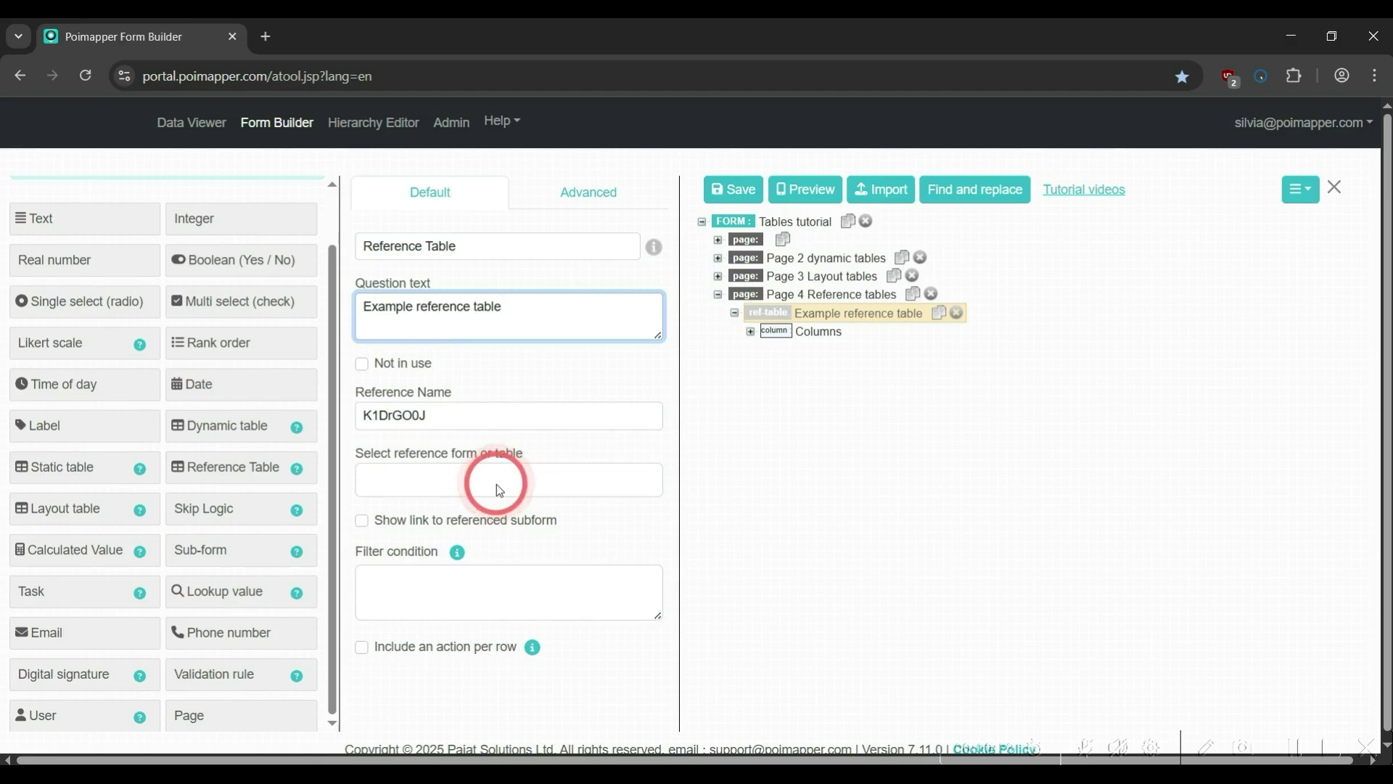
Select Tables tutorial as the reference form for the example reference table and open its filter condition for editing
left_click(529, 476)
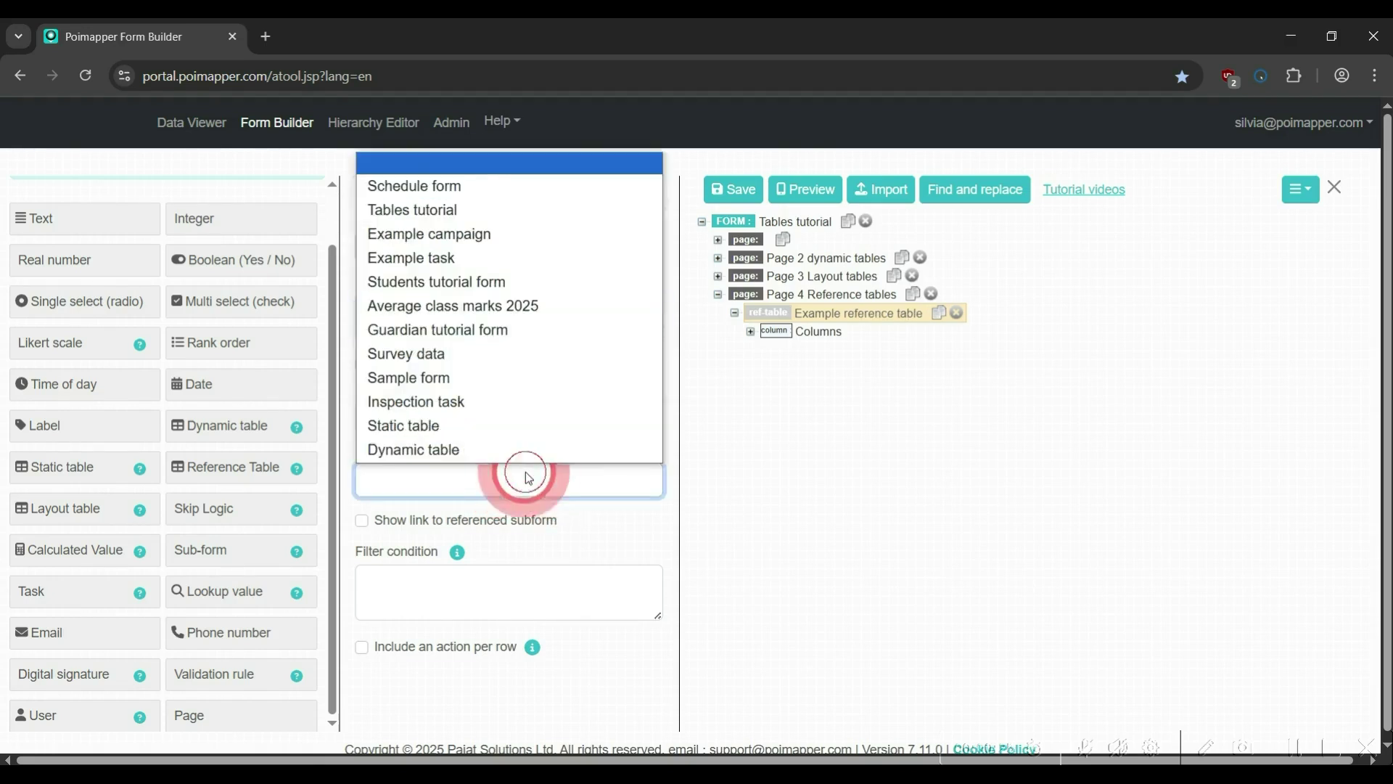
left_click(450, 211)
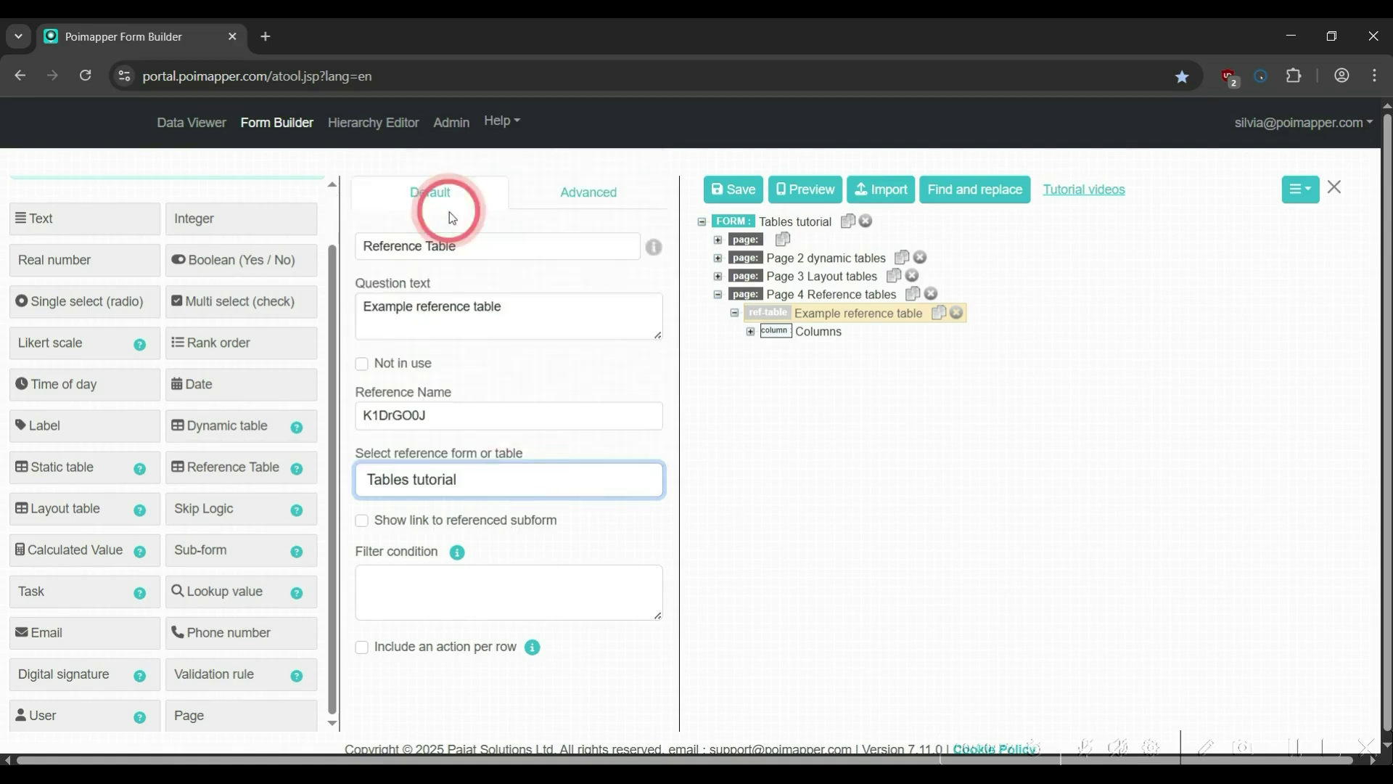
left_click(474, 598)
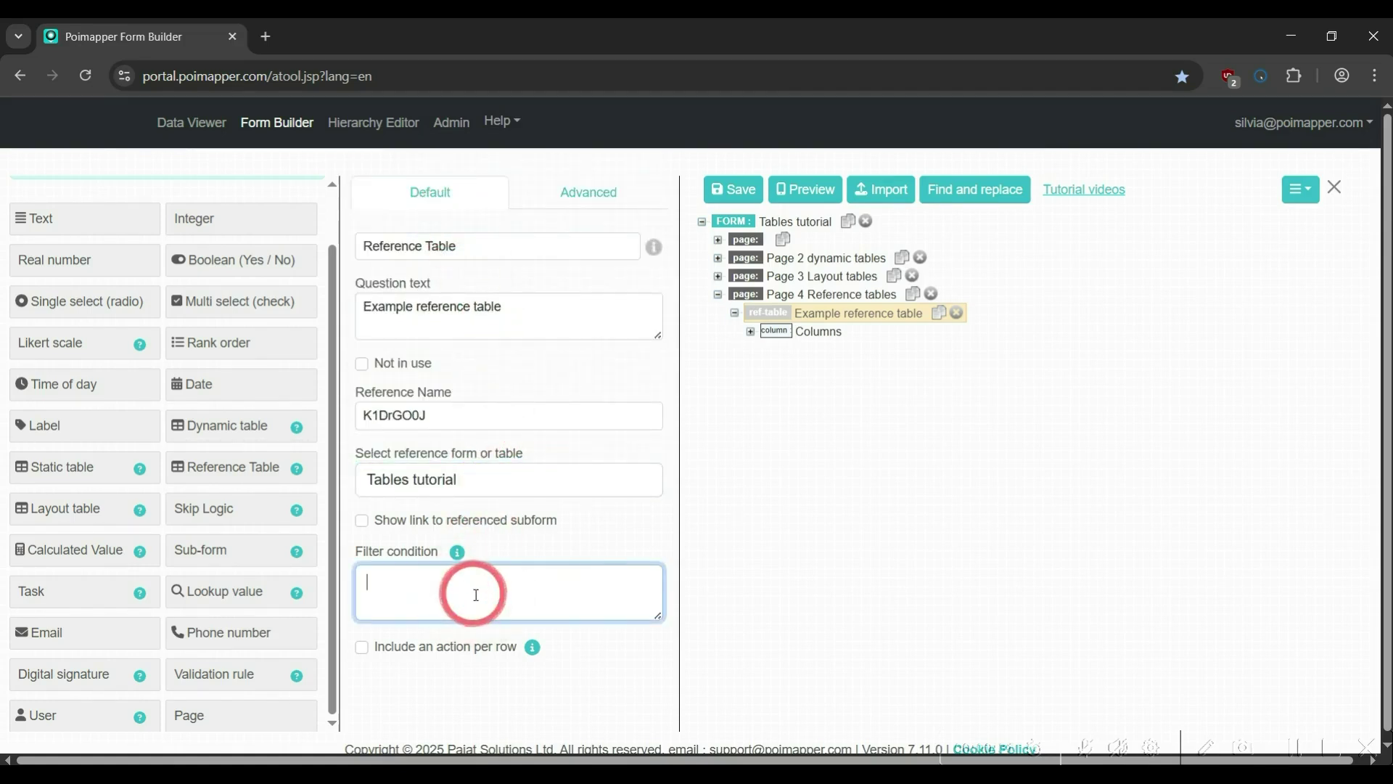
left_click(476, 595)
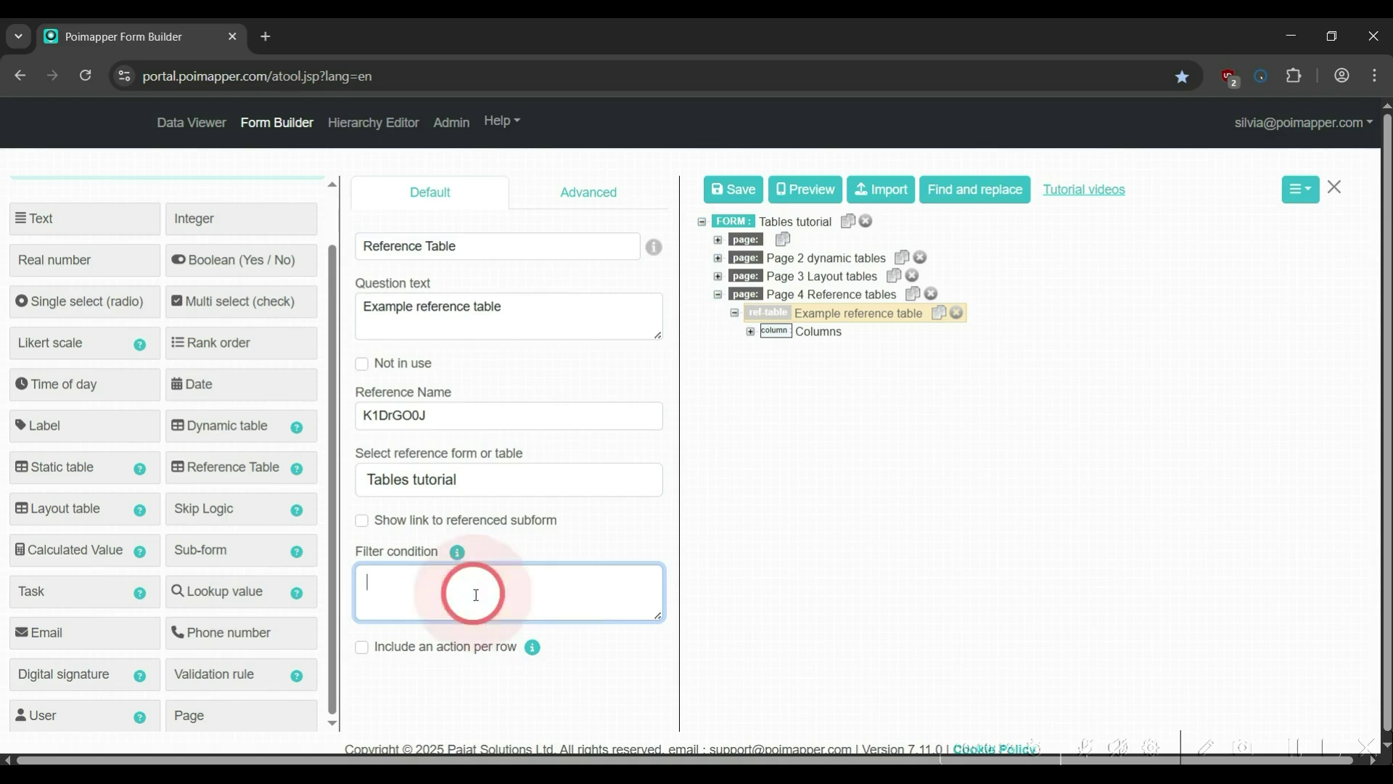
Add a calculated value column with the question text "Example" to the example reference table
left_click(807, 333)
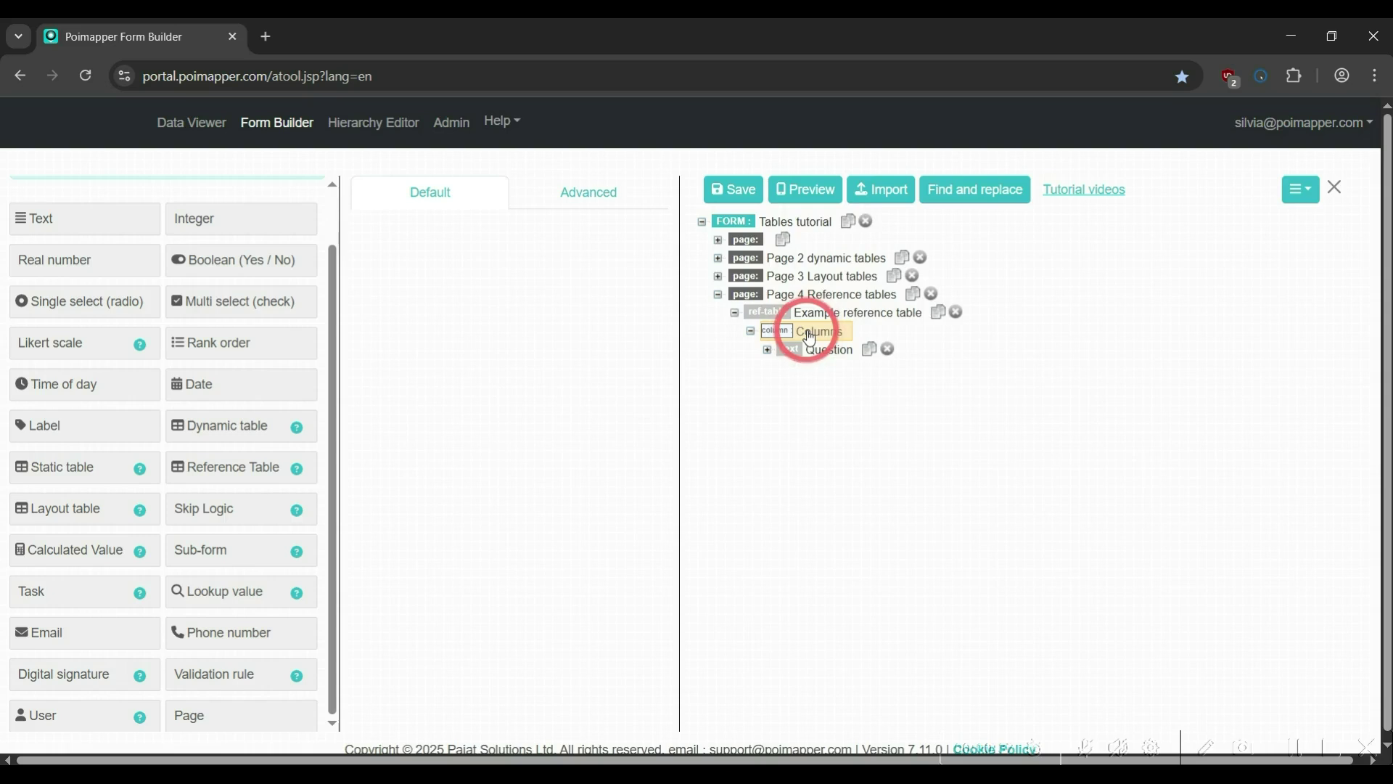
left_click(116, 565)
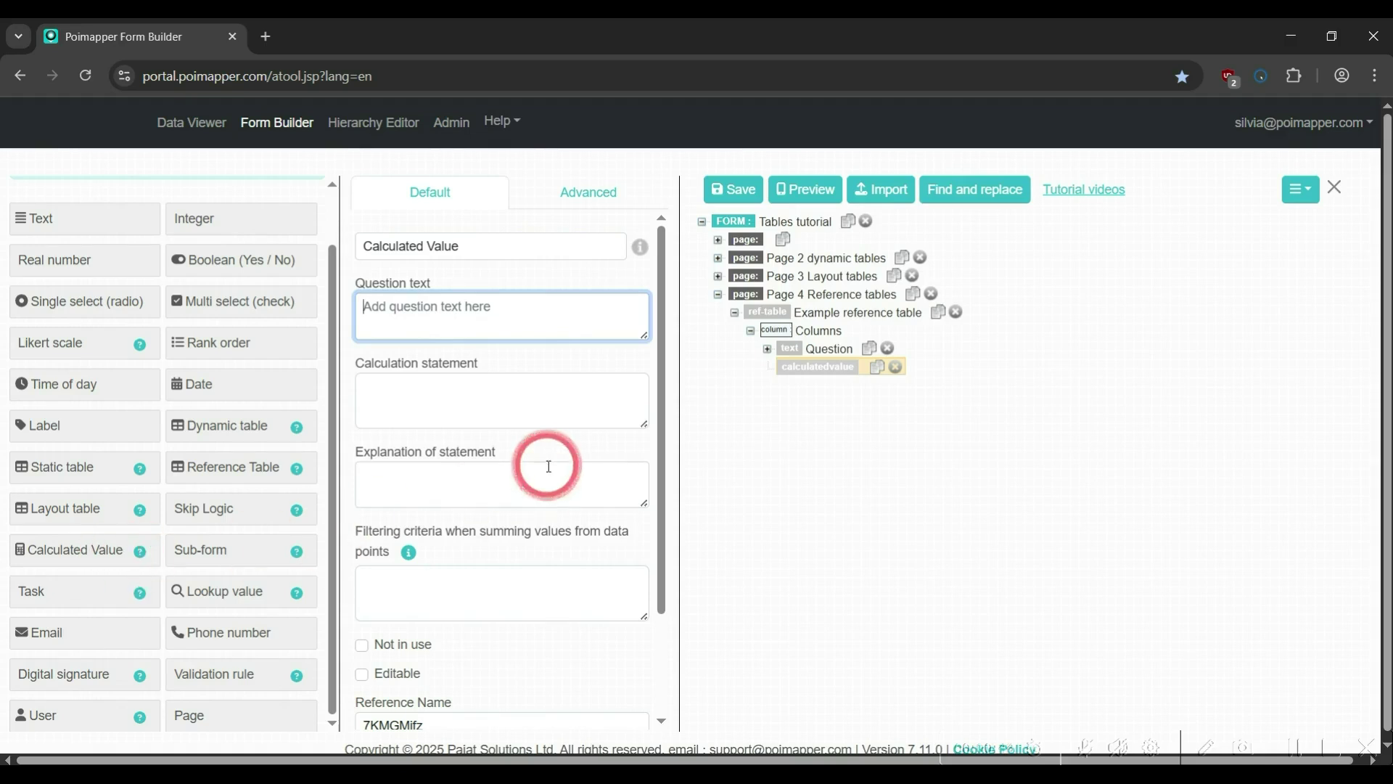
type("Example")
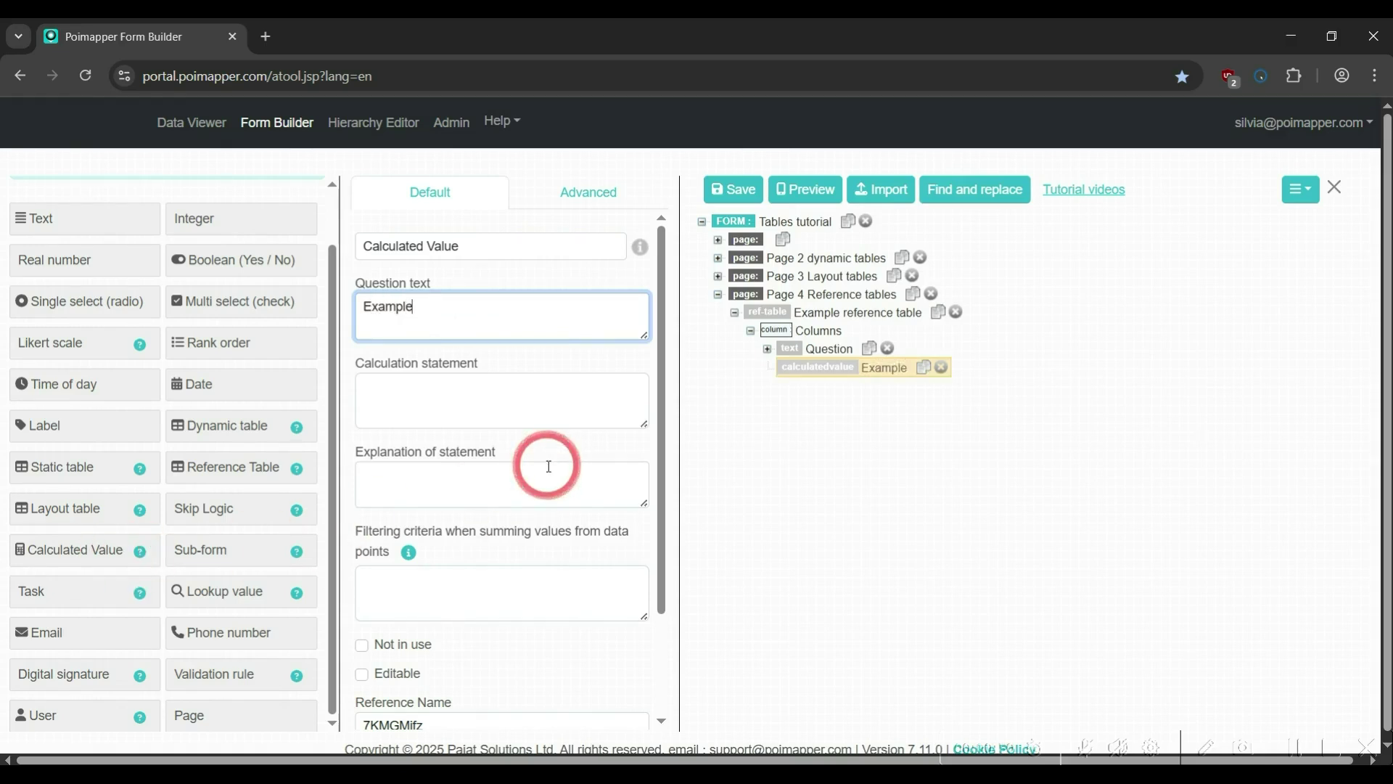
Set the Example column's width to 400 pixels and return to its default settings
left_click(581, 193)
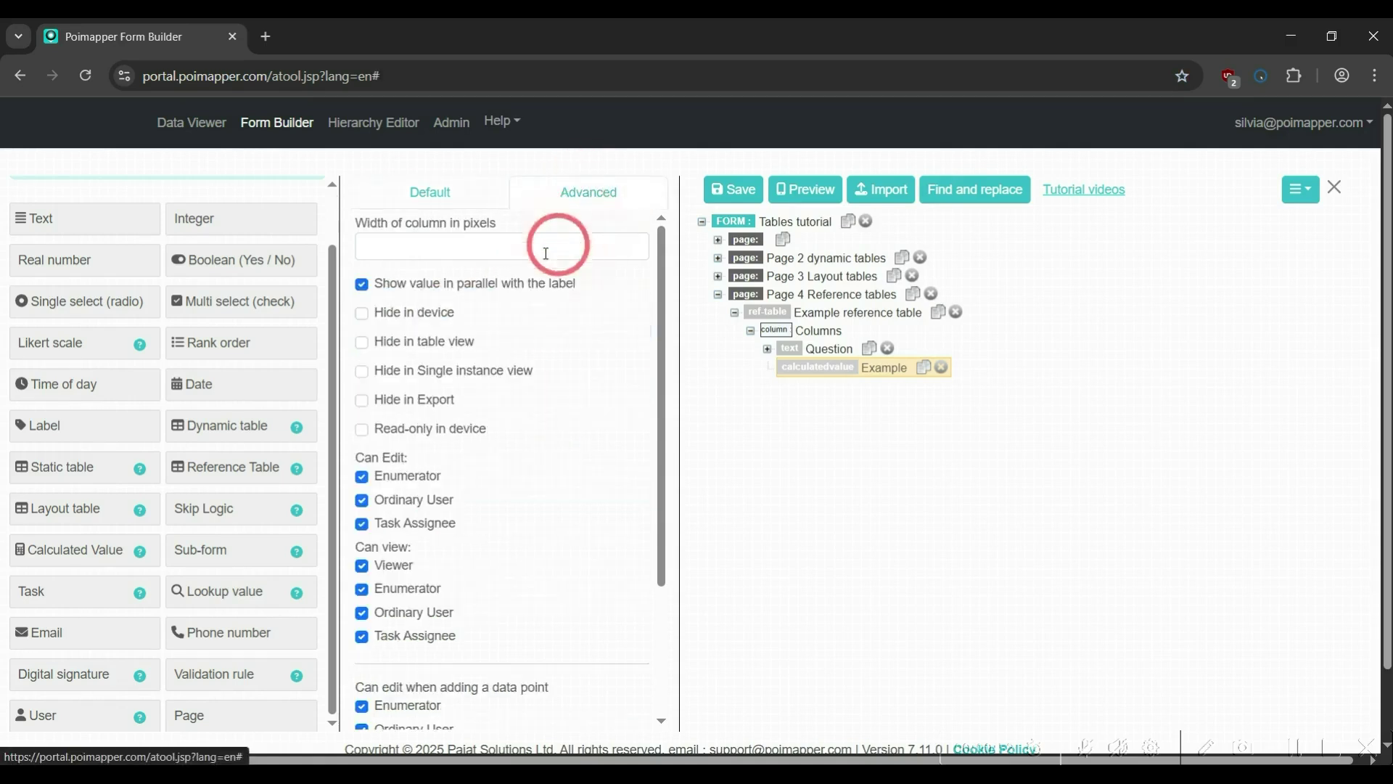
left_click(496, 254)
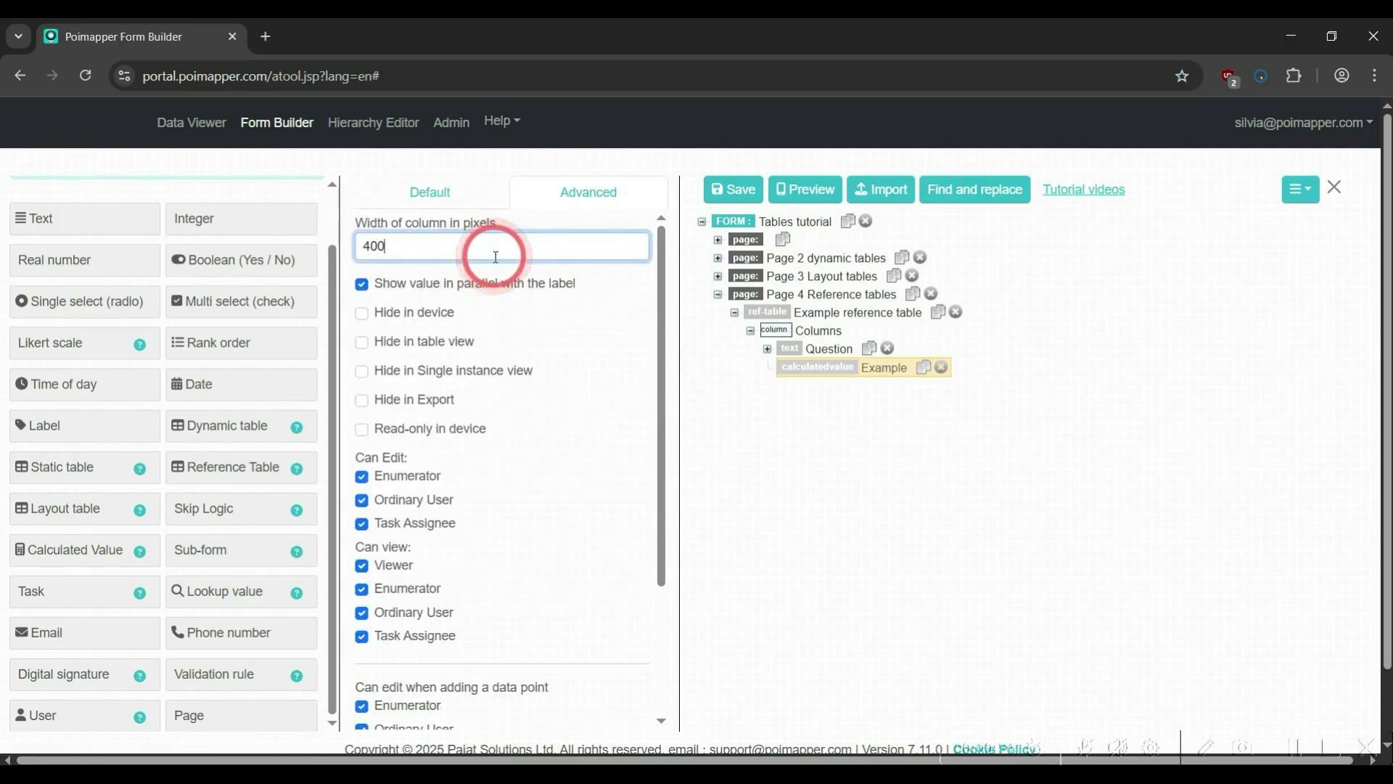
key("Return")
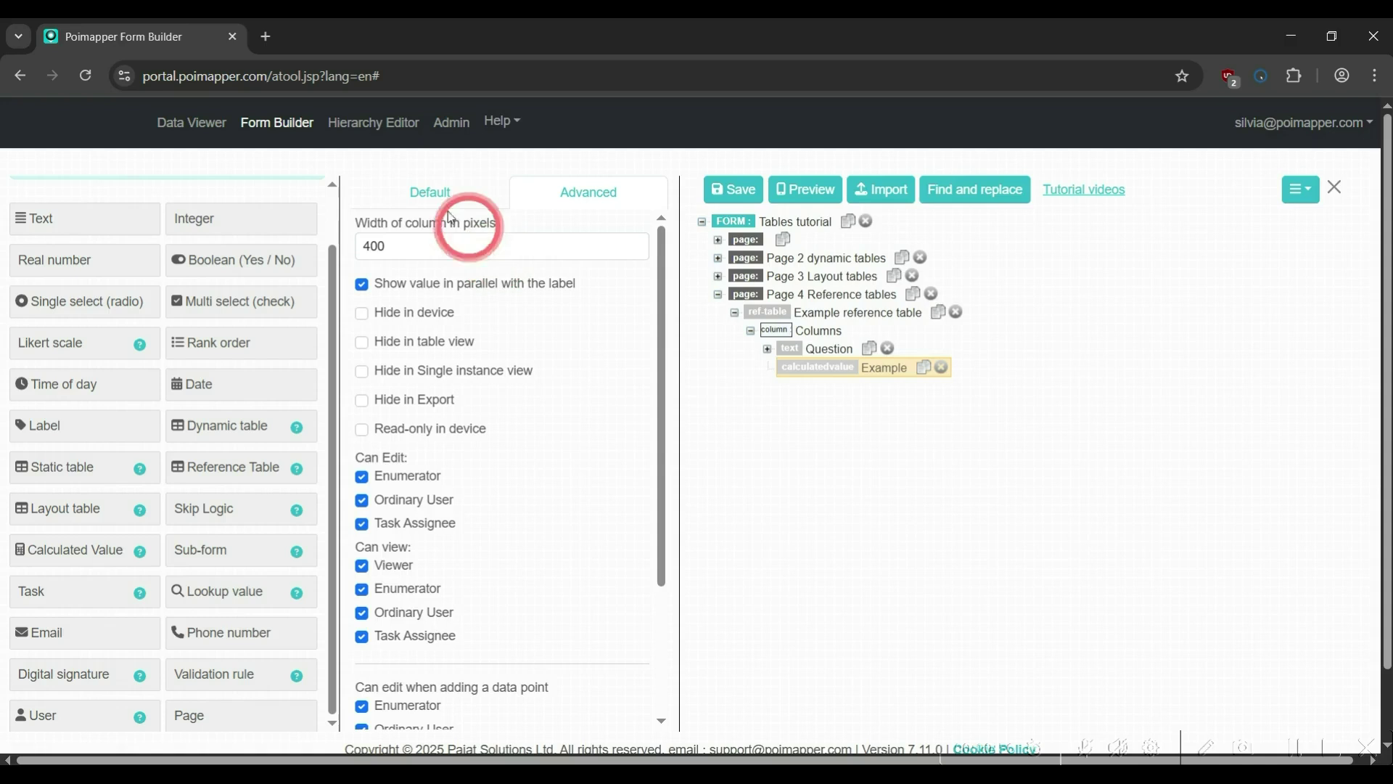
left_click(434, 193)
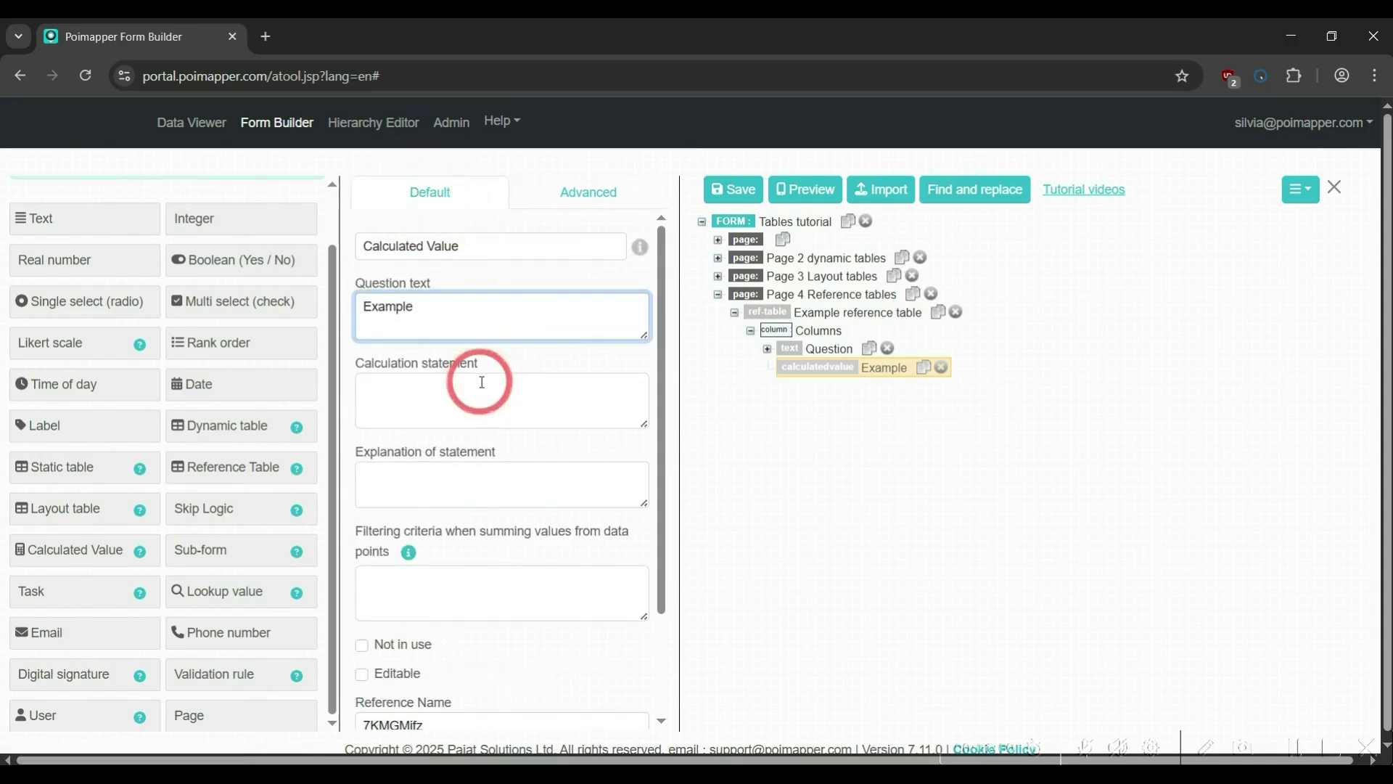
left_click(819, 372)
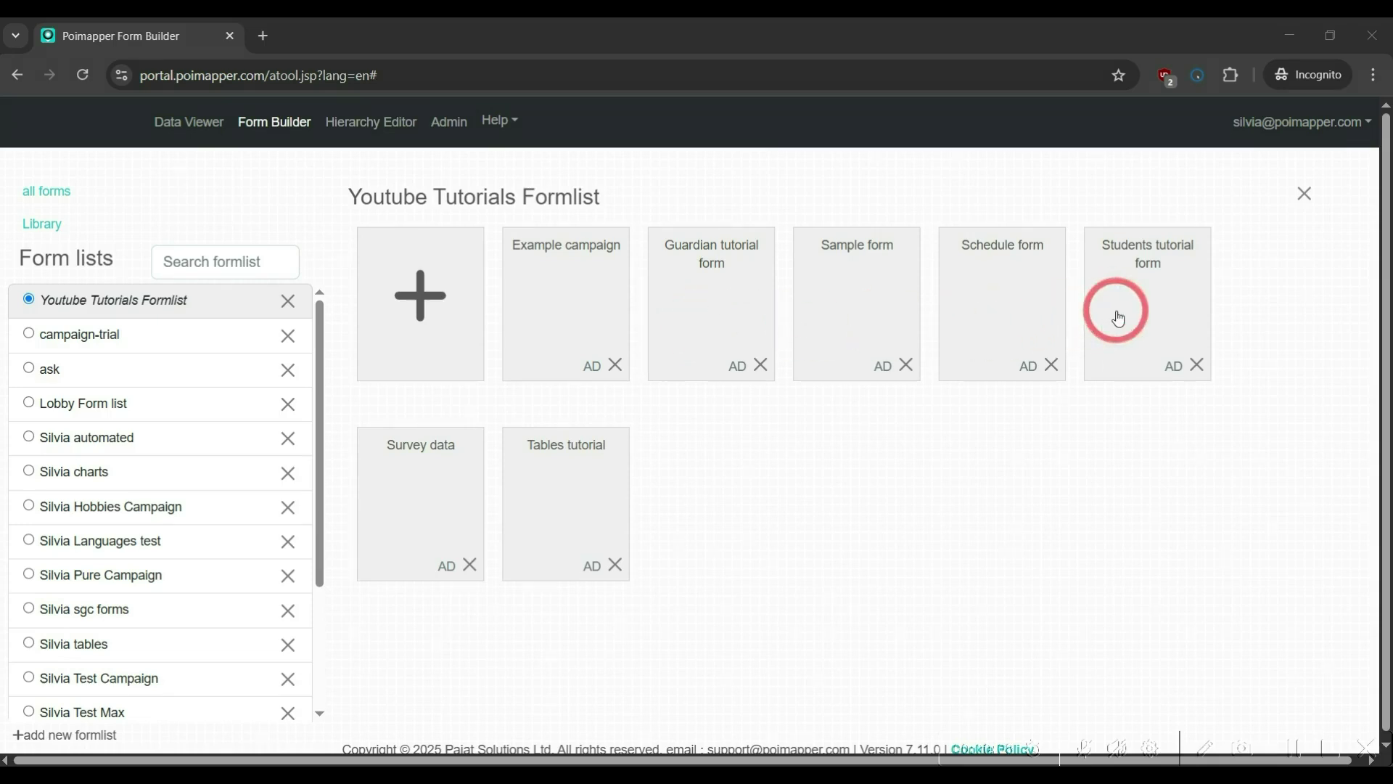
Open the Guardian tutorial form, set its form reference name to "guardian" and save it
left_click(708, 289)
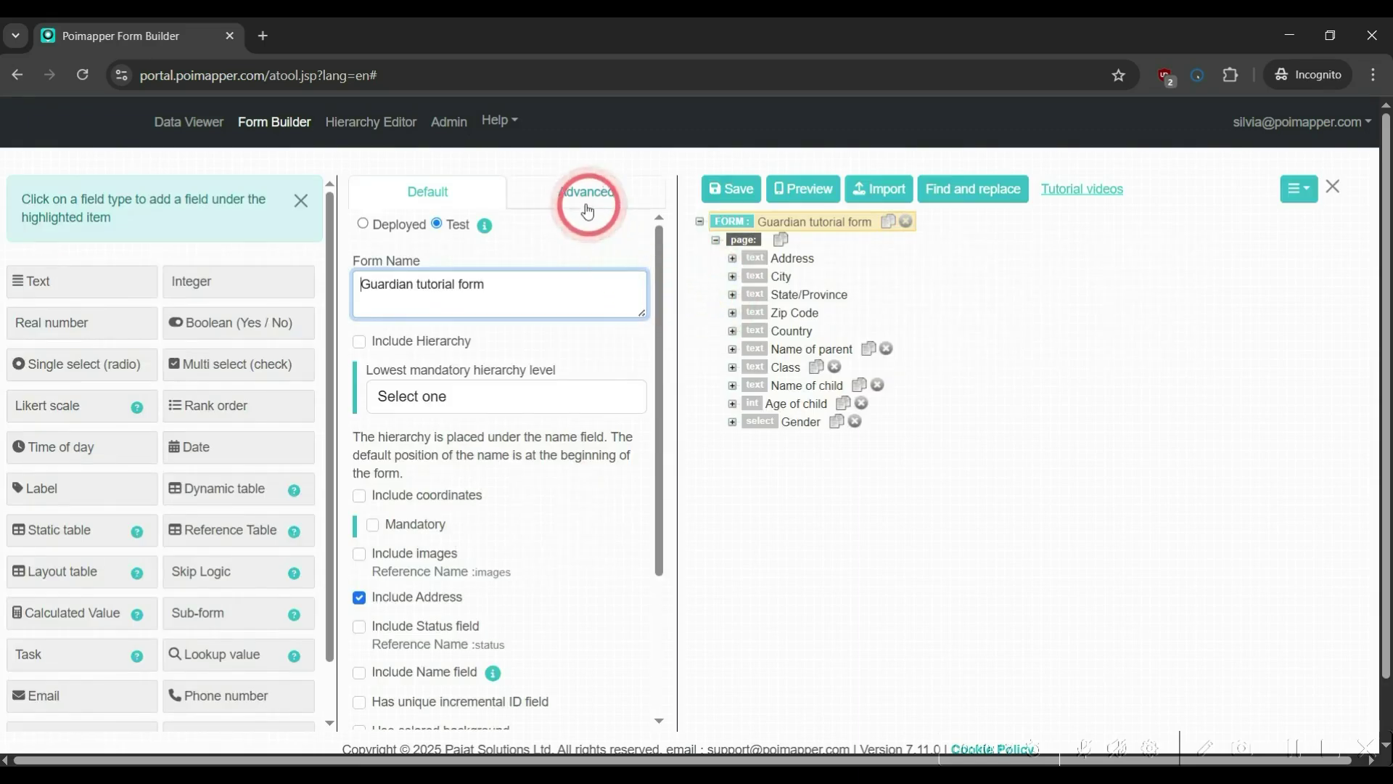
left_click(587, 209)
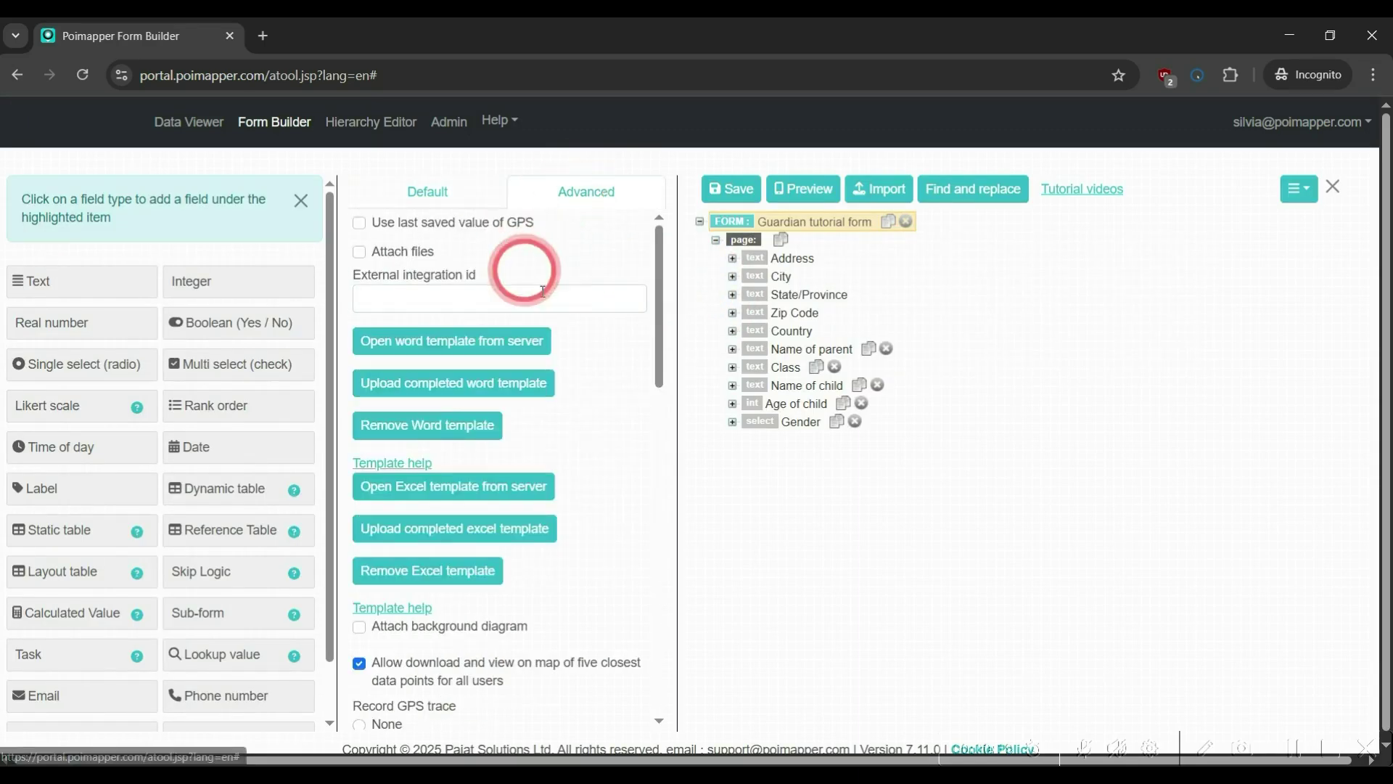
scroll(576, 404, "down", 5)
left_click(470, 473)
type("guardian")
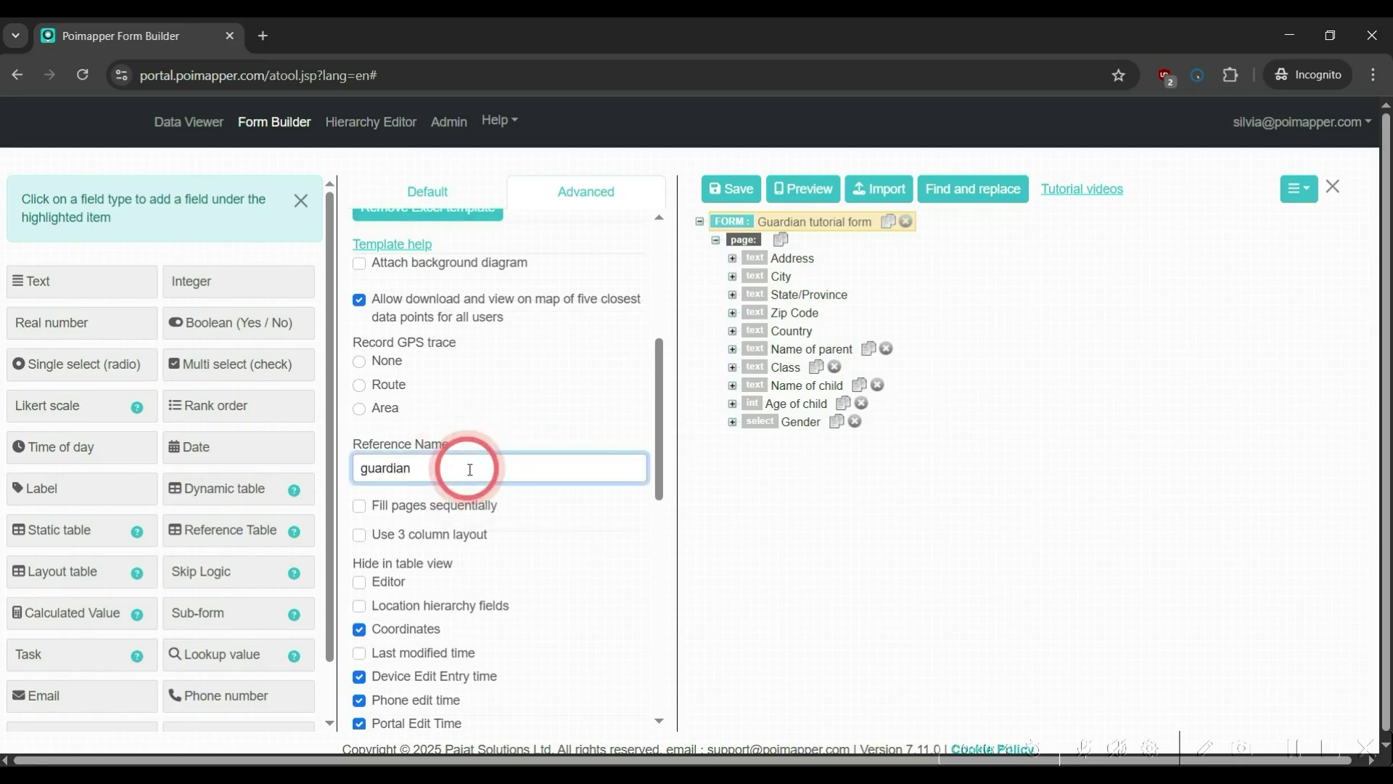
left_click(723, 194)
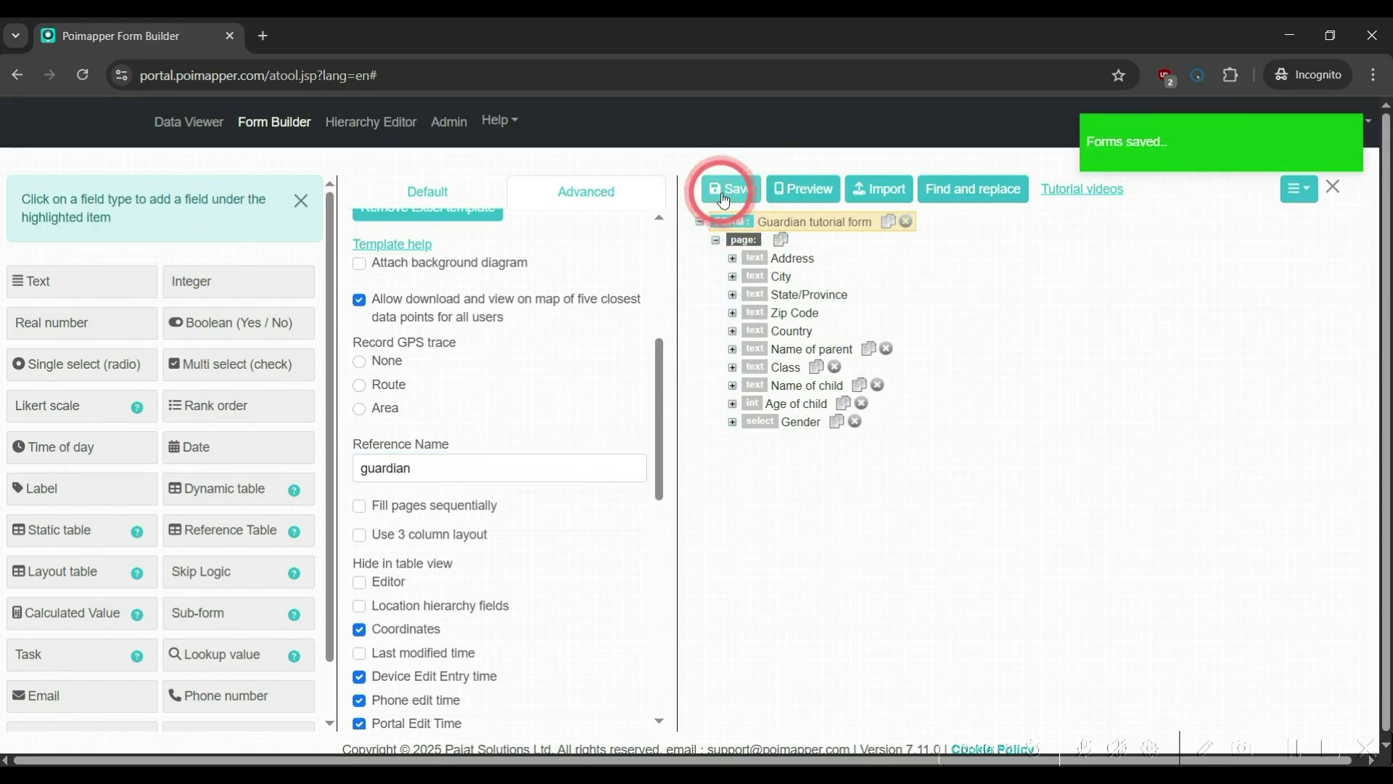
Return to the Students tutorial form and use Guardian tutorial form as the reference form for the "Show students in the class" table
left_click(459, 775)
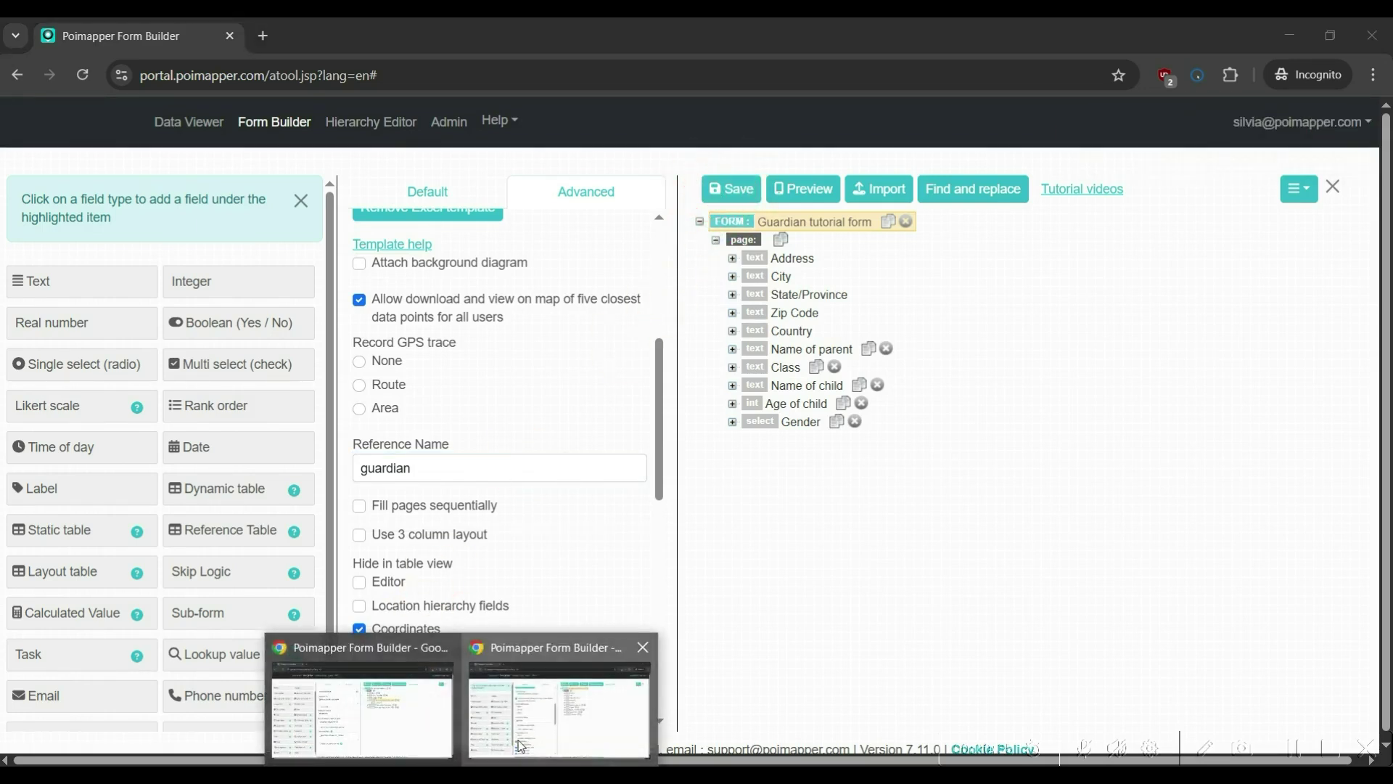
left_click(520, 746)
left_click(508, 551)
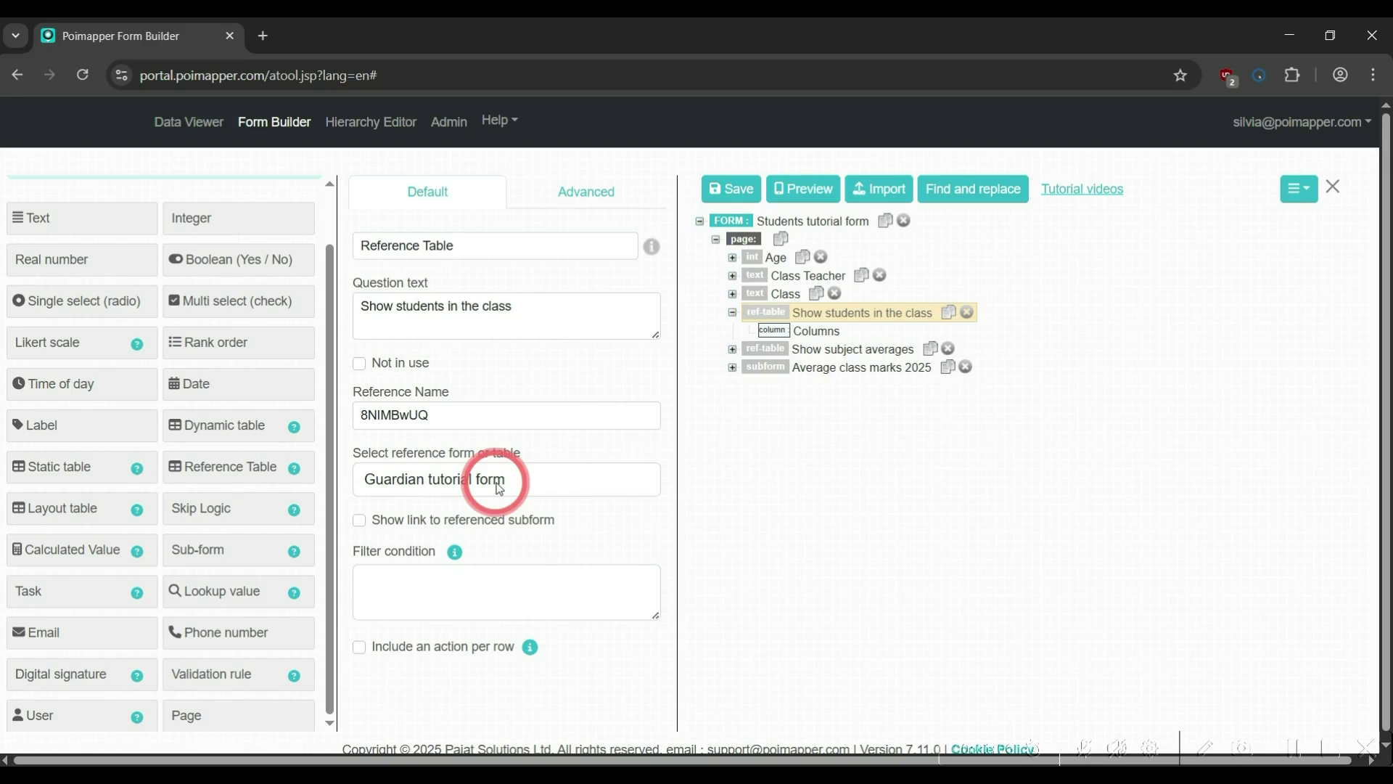
Add a calculated value column "Student name" to the "Show students in the class" table with the calculation statement _guardian.name
left_click(799, 331)
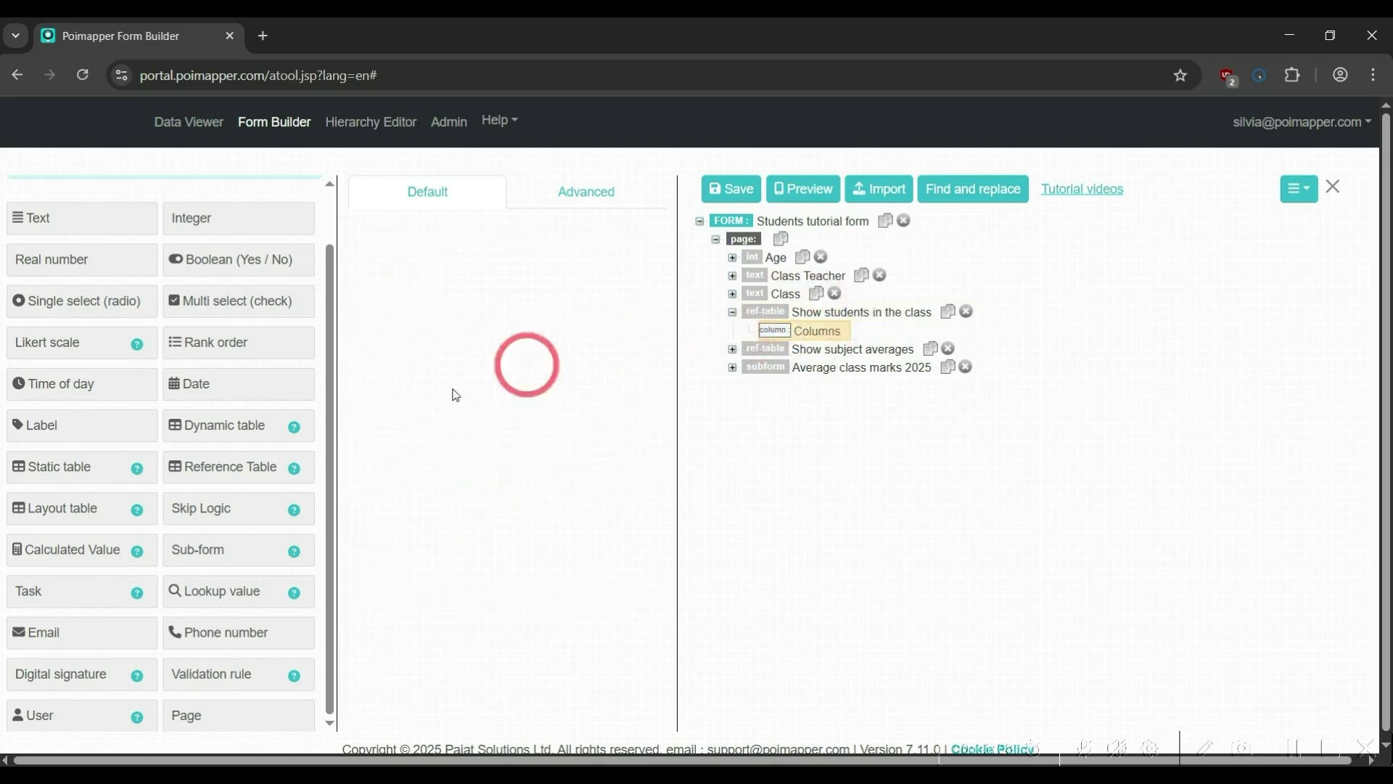
left_click(106, 551)
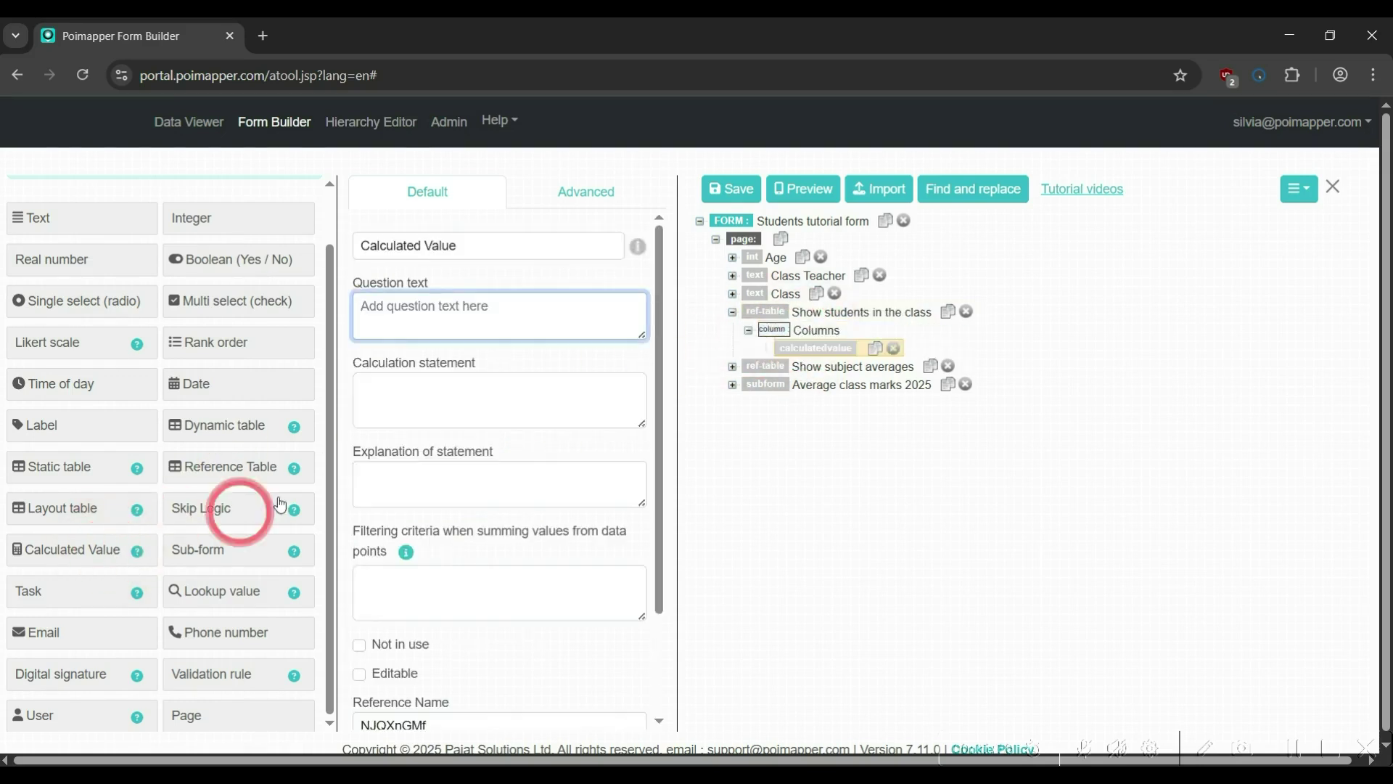
type("Student name")
left_click(399, 421)
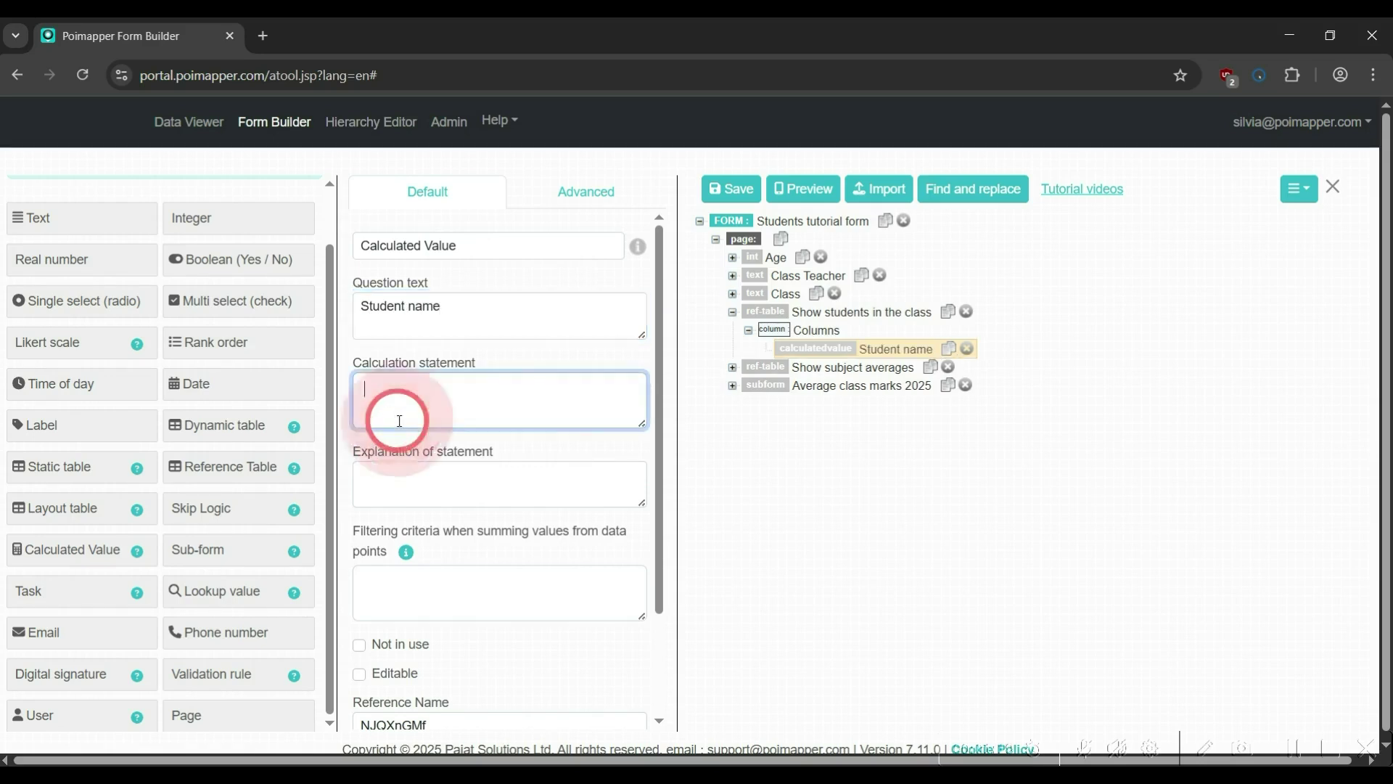
type("_guardian.name")
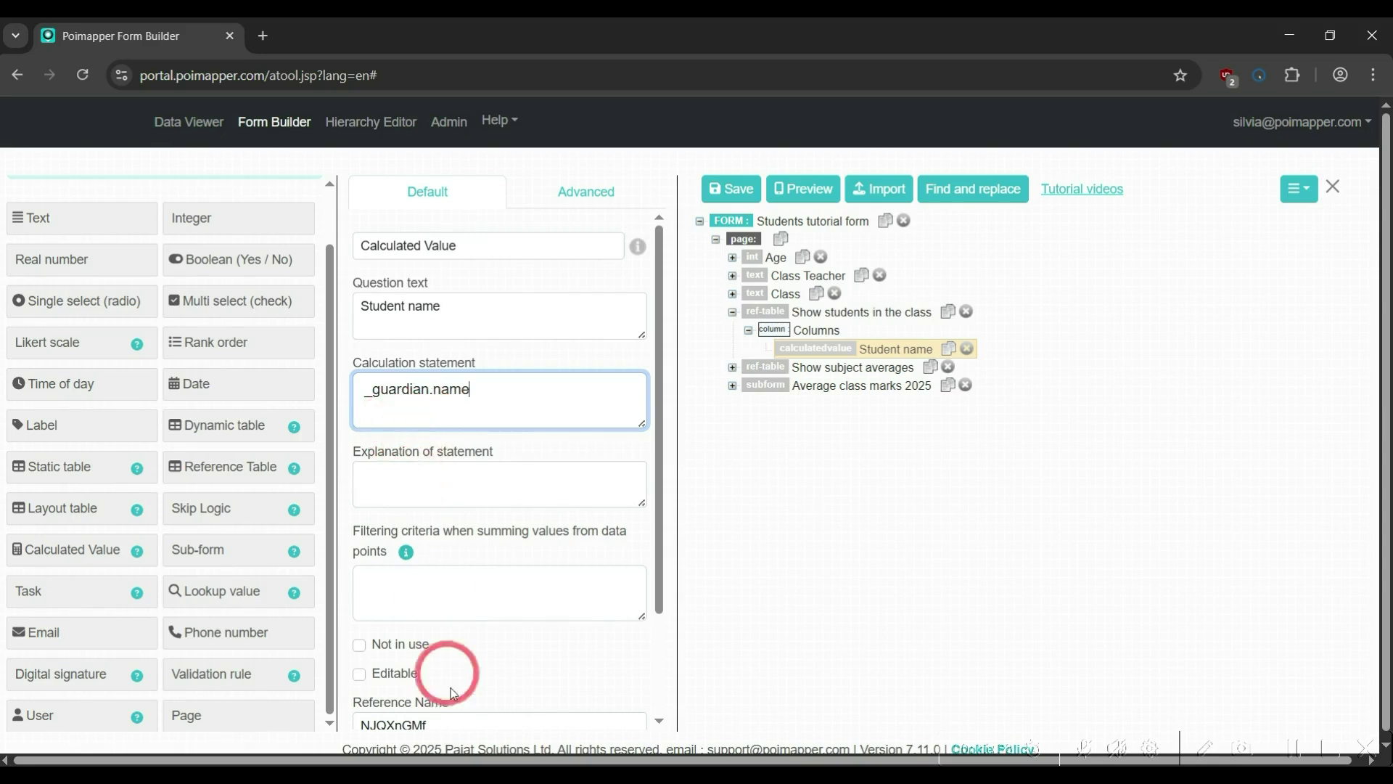
Check the reference name of the "Name of child" field in the Guardian tutorial form
left_click(462, 779)
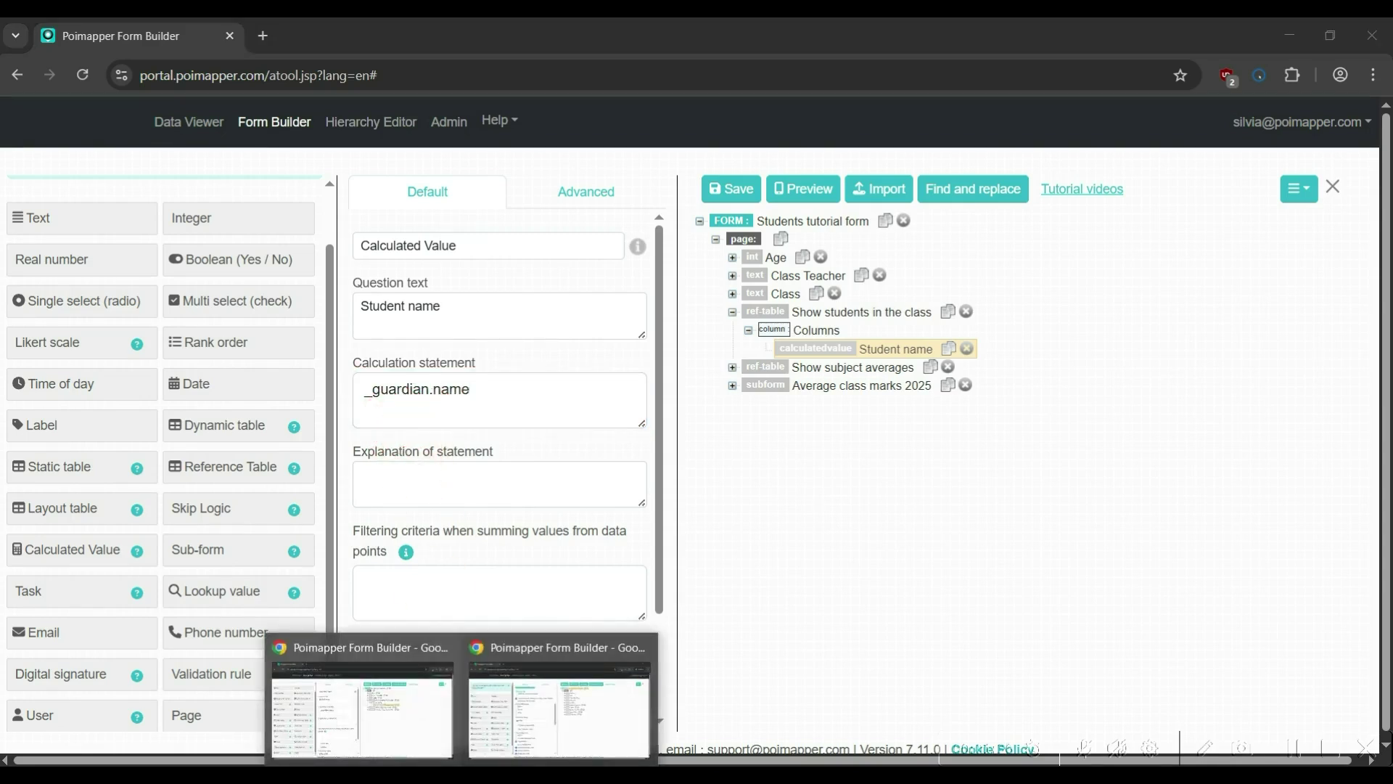
left_click(512, 744)
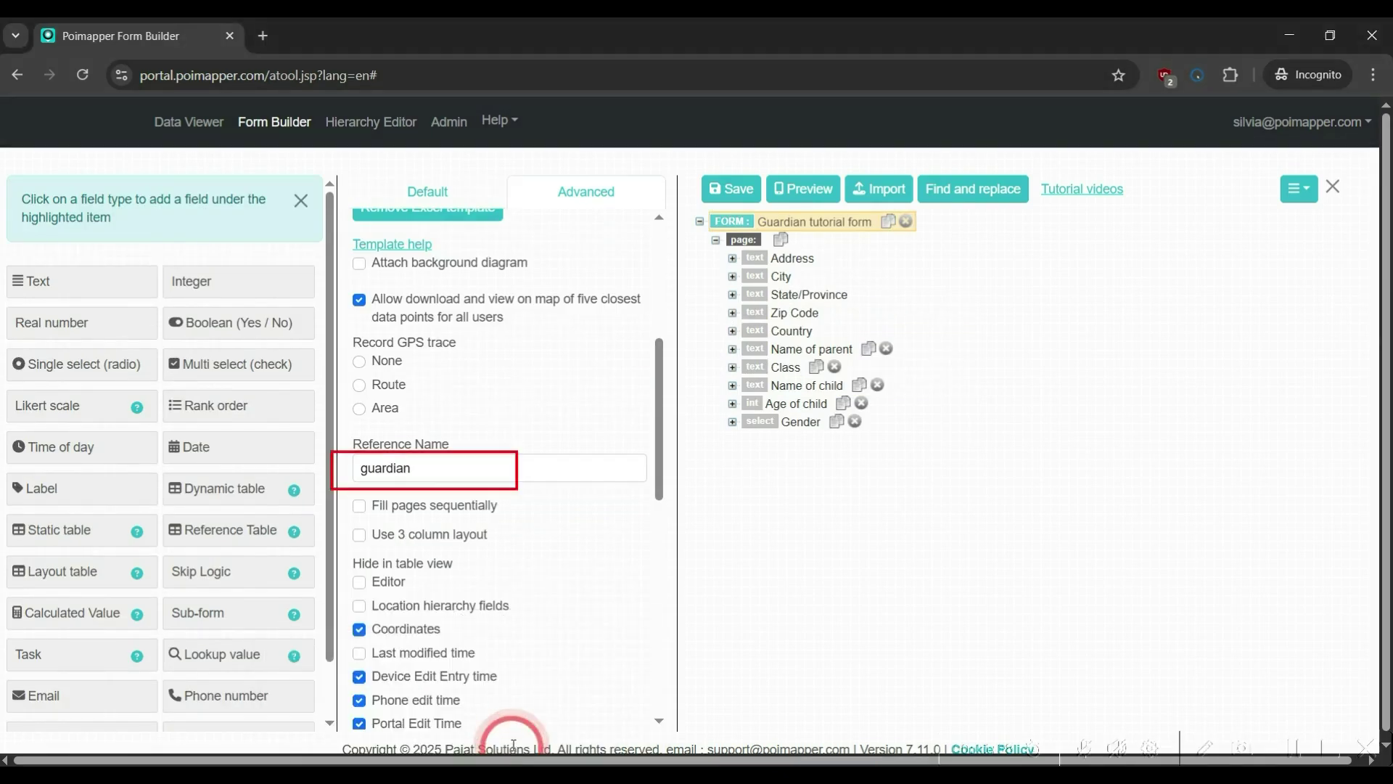
left_click(789, 388)
left_click(435, 211)
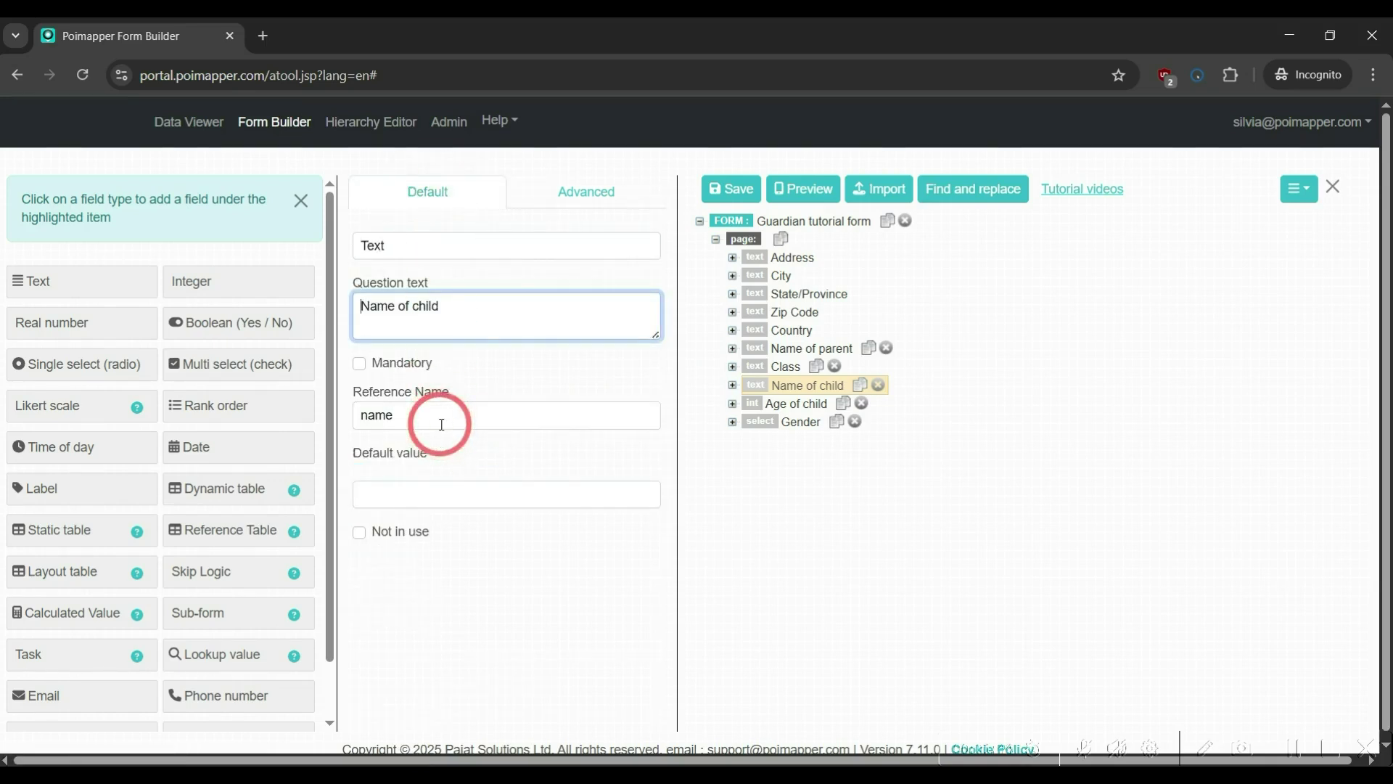
left_click(440, 418)
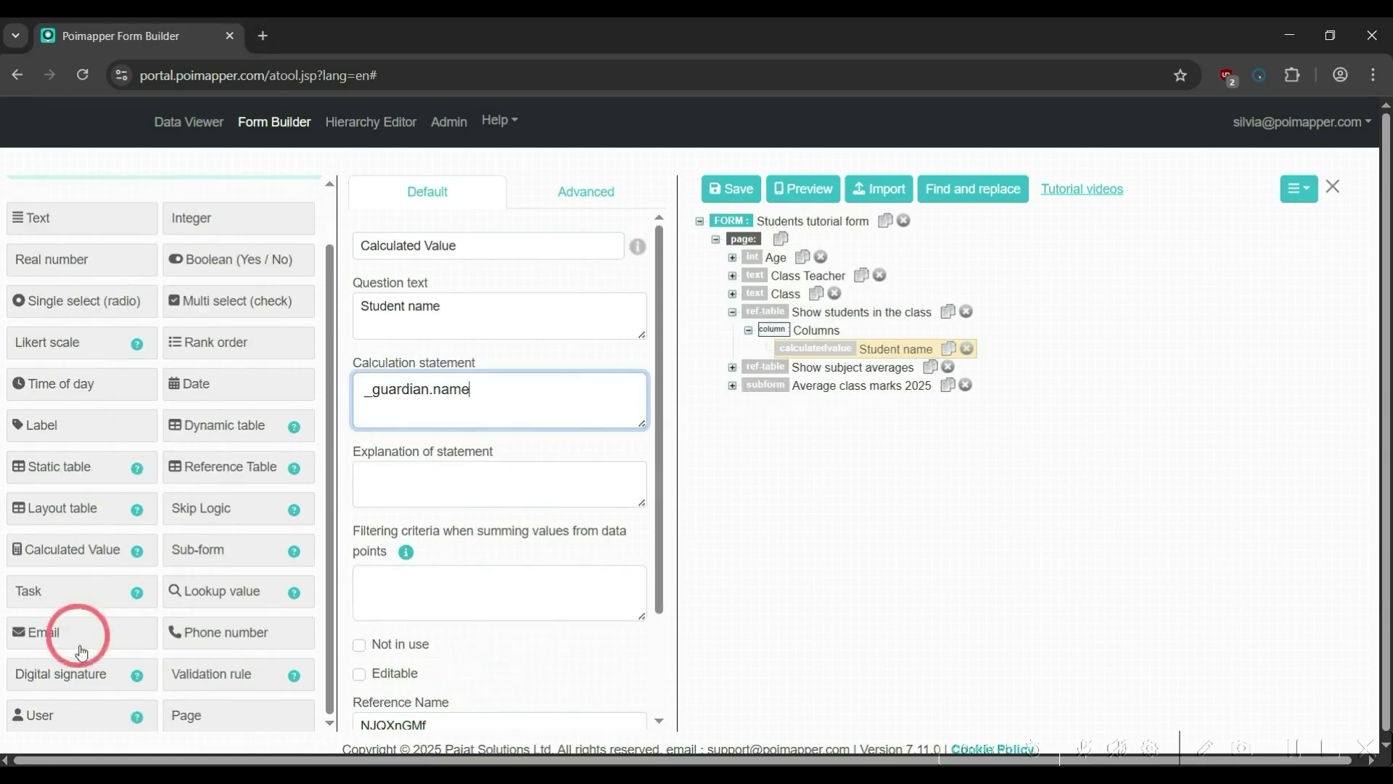
Add a calculated value column "Student age" with the calculation statement _guardian.age to the "Show students in the class" table
left_click(94, 550)
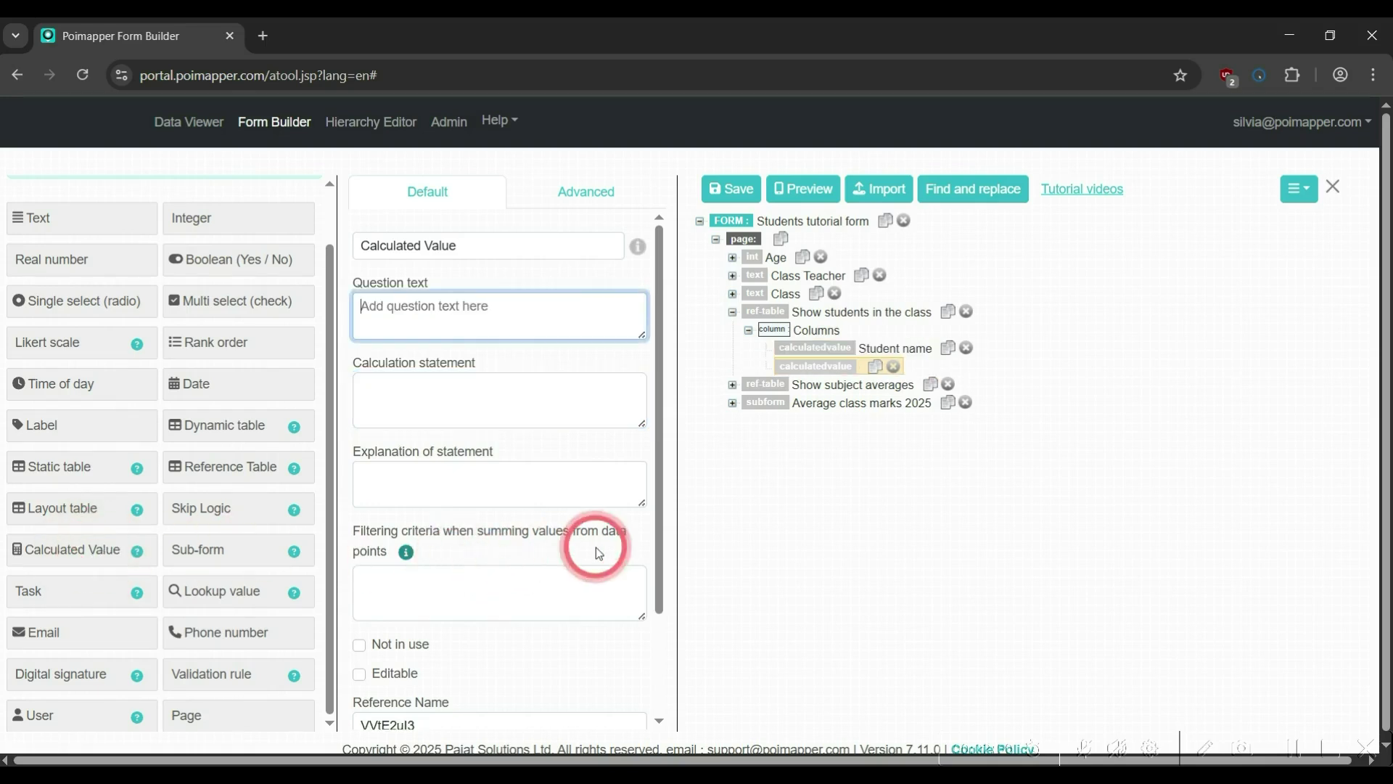
type("Student age")
left_click(518, 385)
type("_guardian.age")
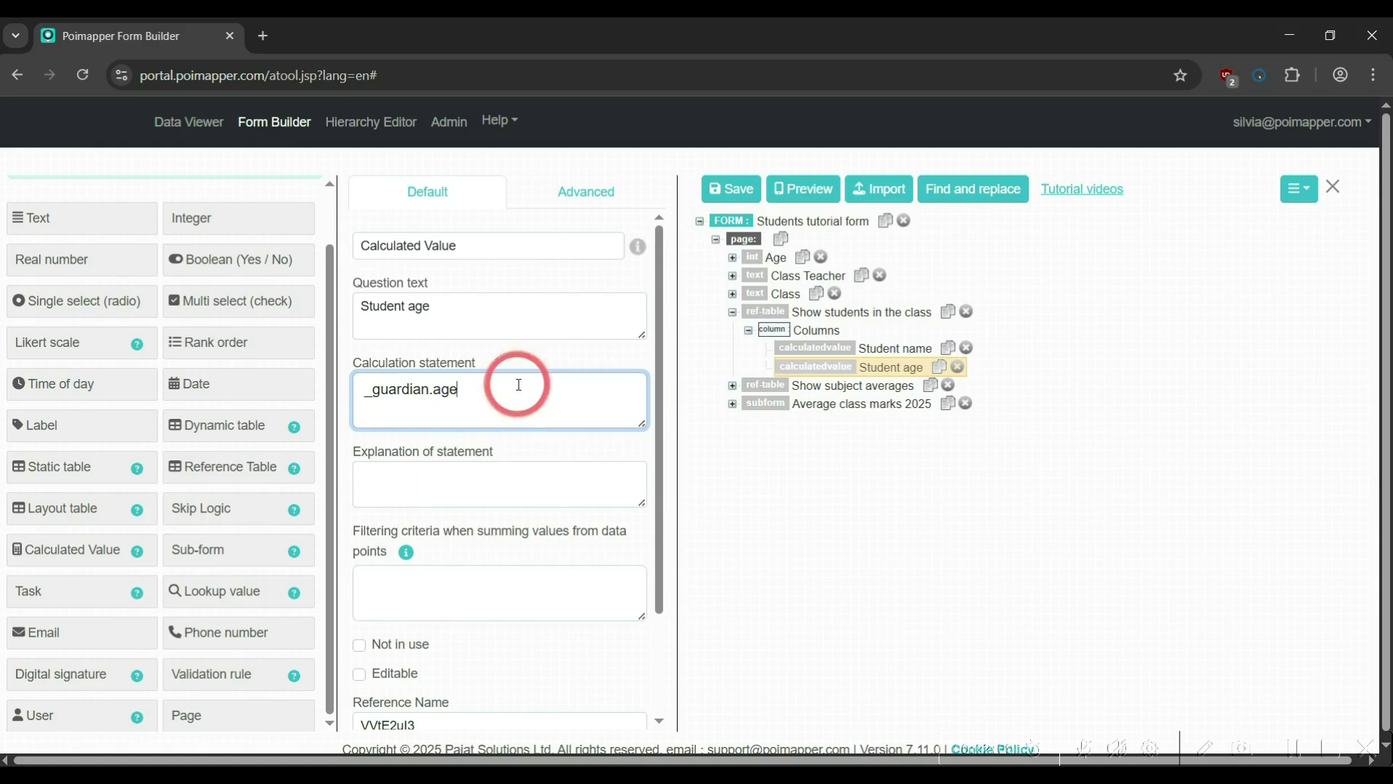
Add a calculated value column "Student gender" with the calculation statement _guardian.gender to the same reference table
left_click(71, 550)
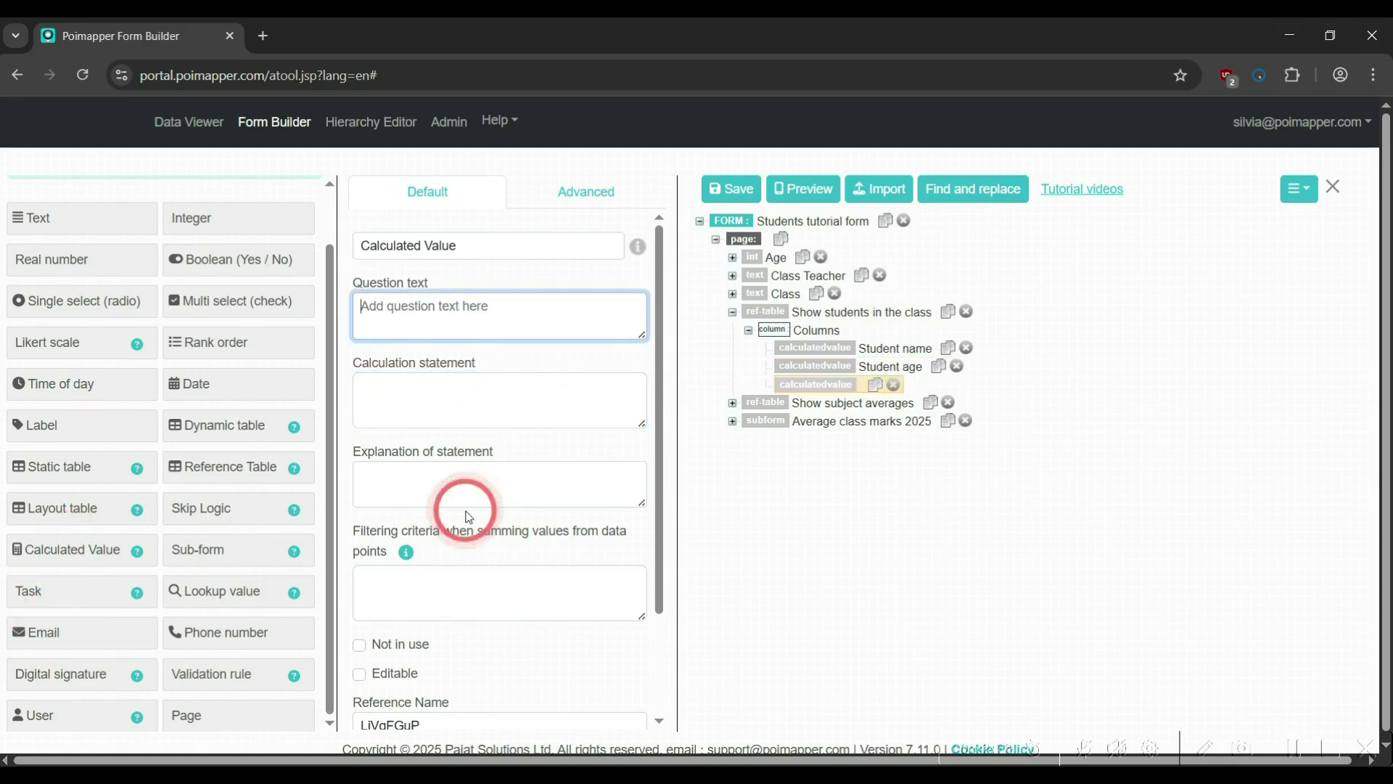
type("Student gender")
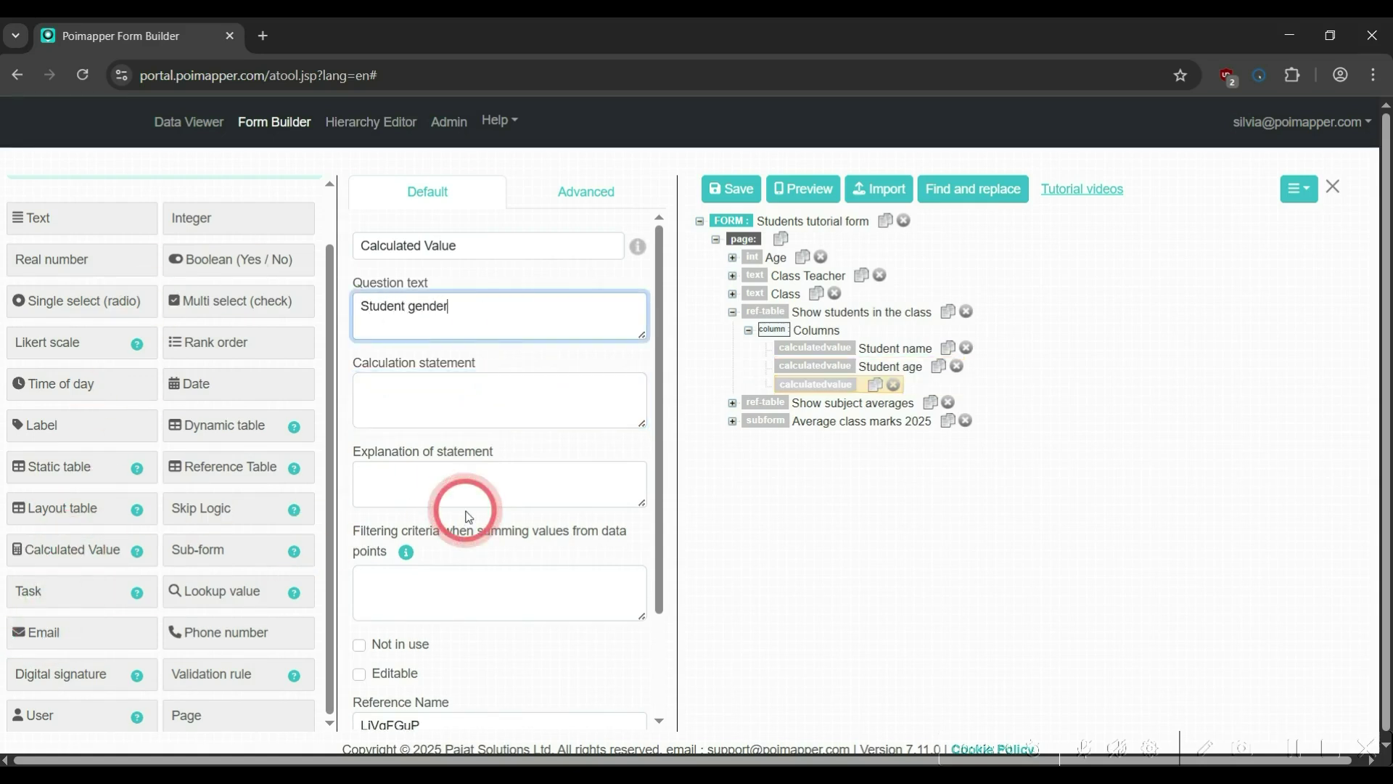
left_click(500, 419)
type("_guardian")
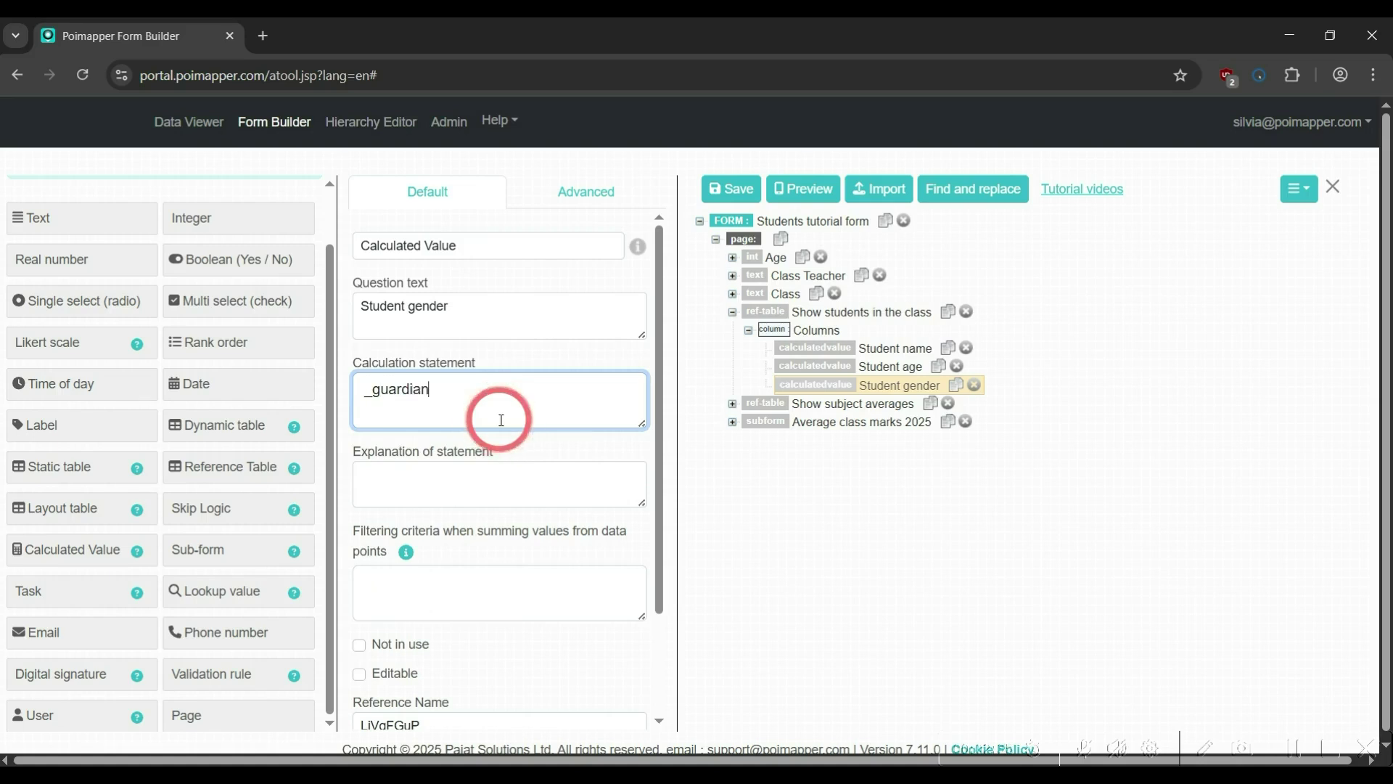
type(".gender")
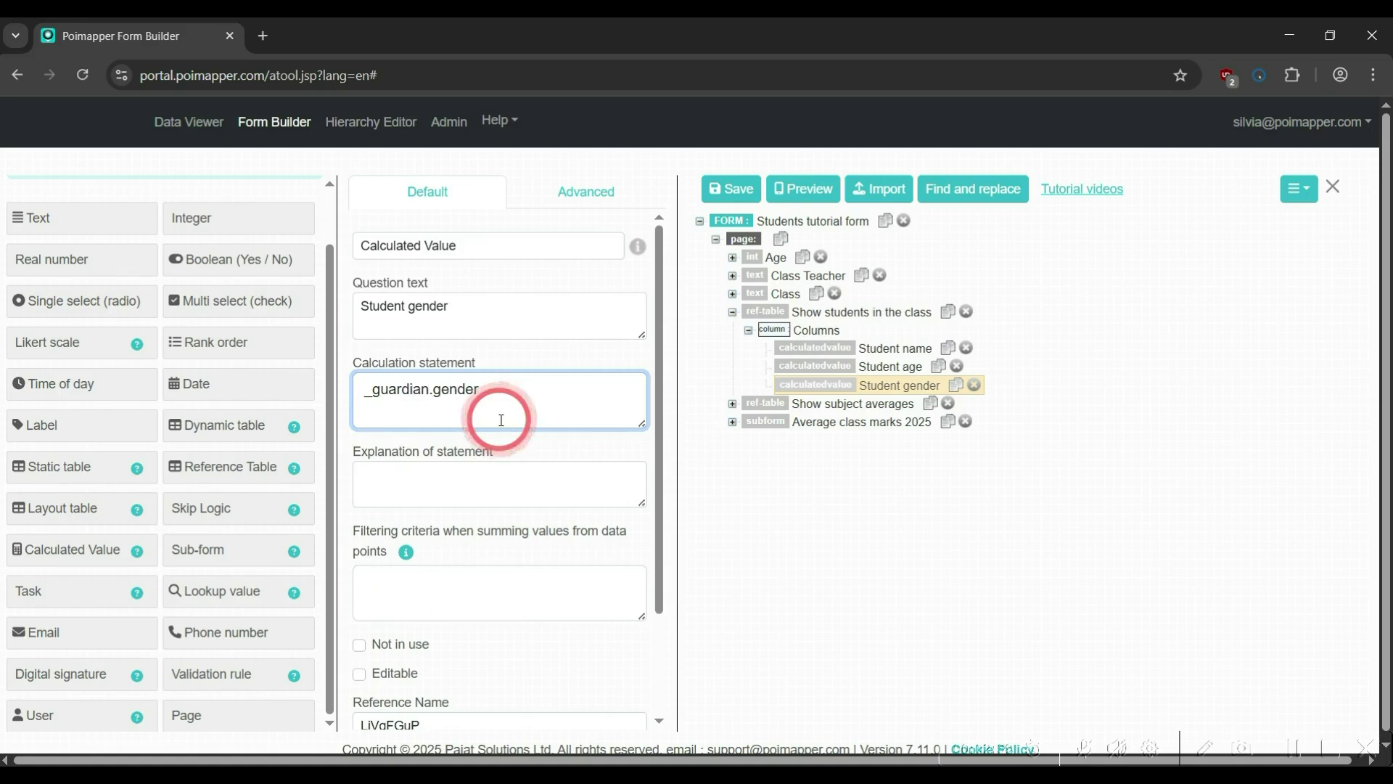
Add a text column "Remarks" to the reference table and save the Students tutorial form
left_click(82, 218)
type("Remarks")
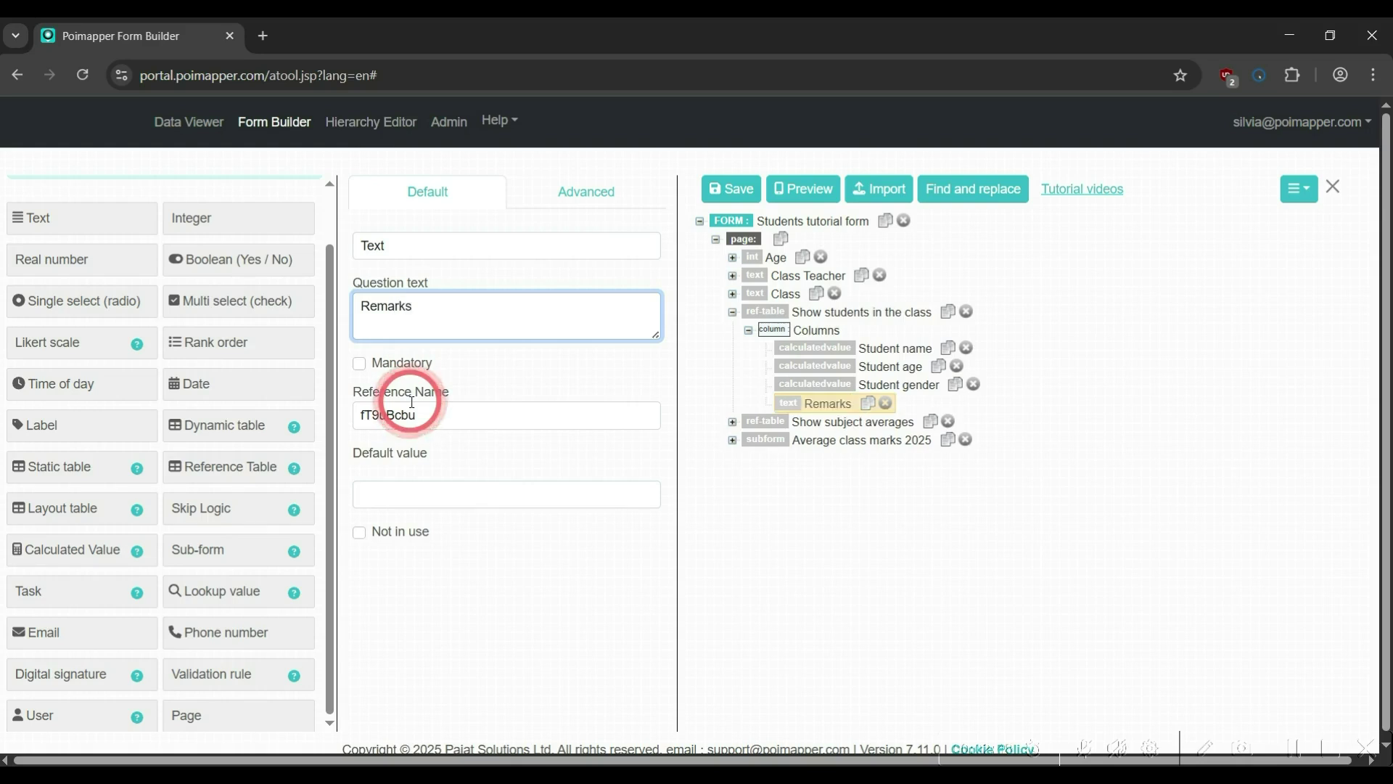
left_click(730, 202)
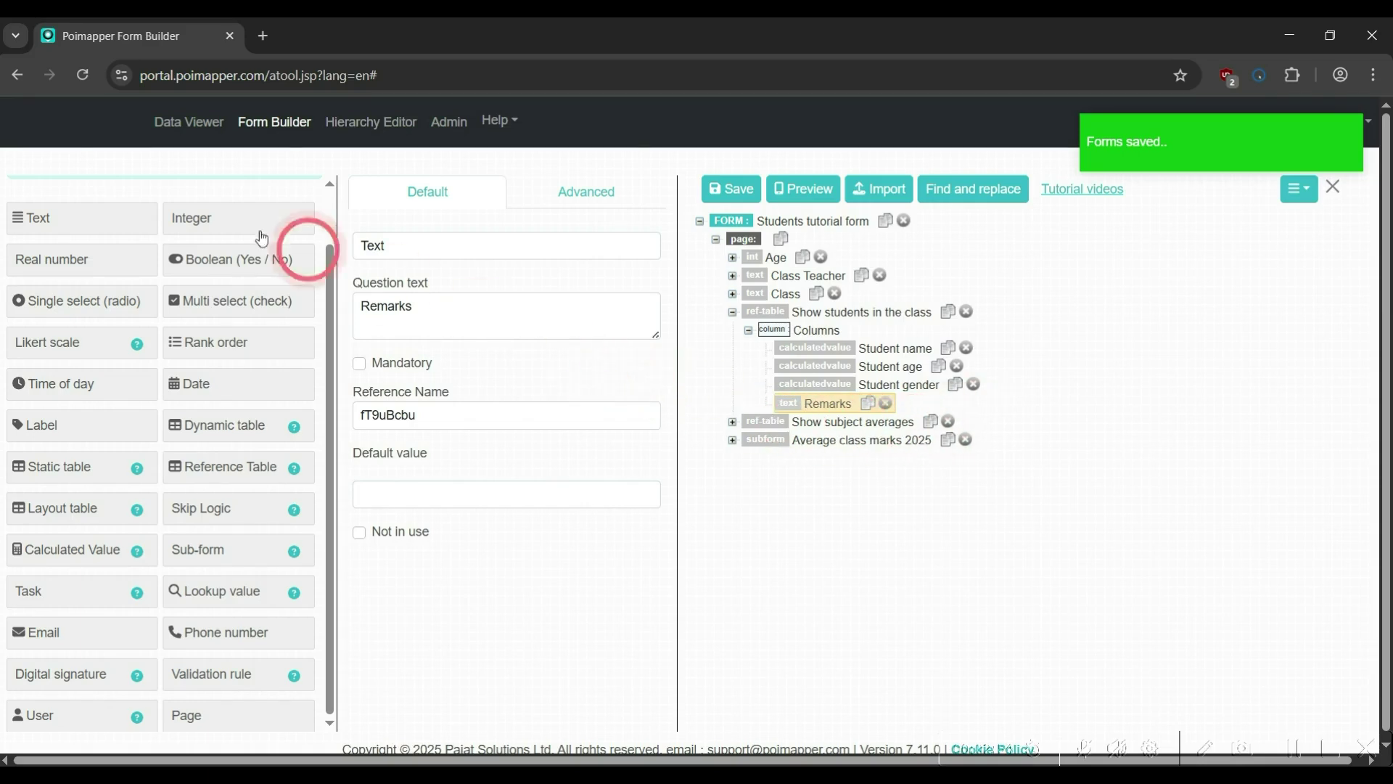
Open a new Students tutorial form entry in the Data Viewer, review the "Show students in the class" table, and discard the entry
left_click(196, 130)
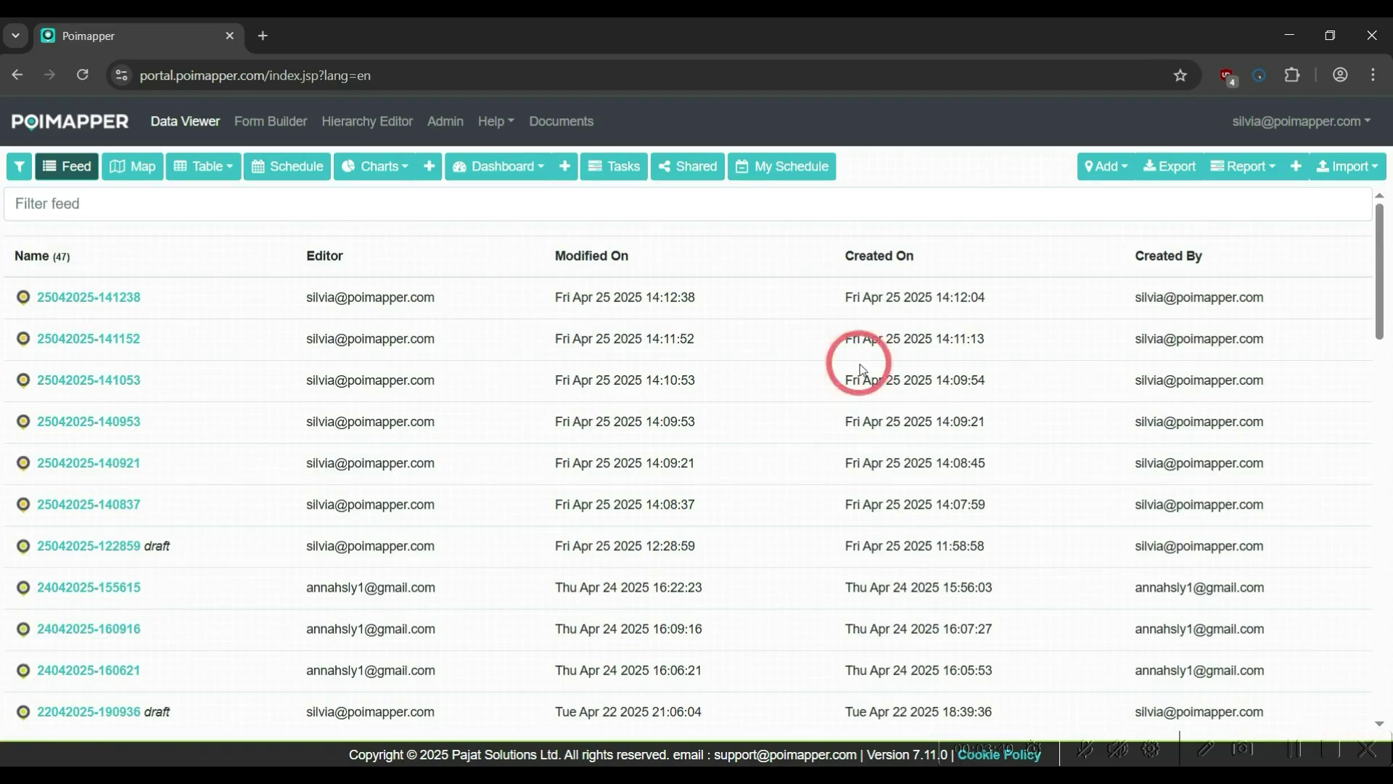
left_click(1100, 174)
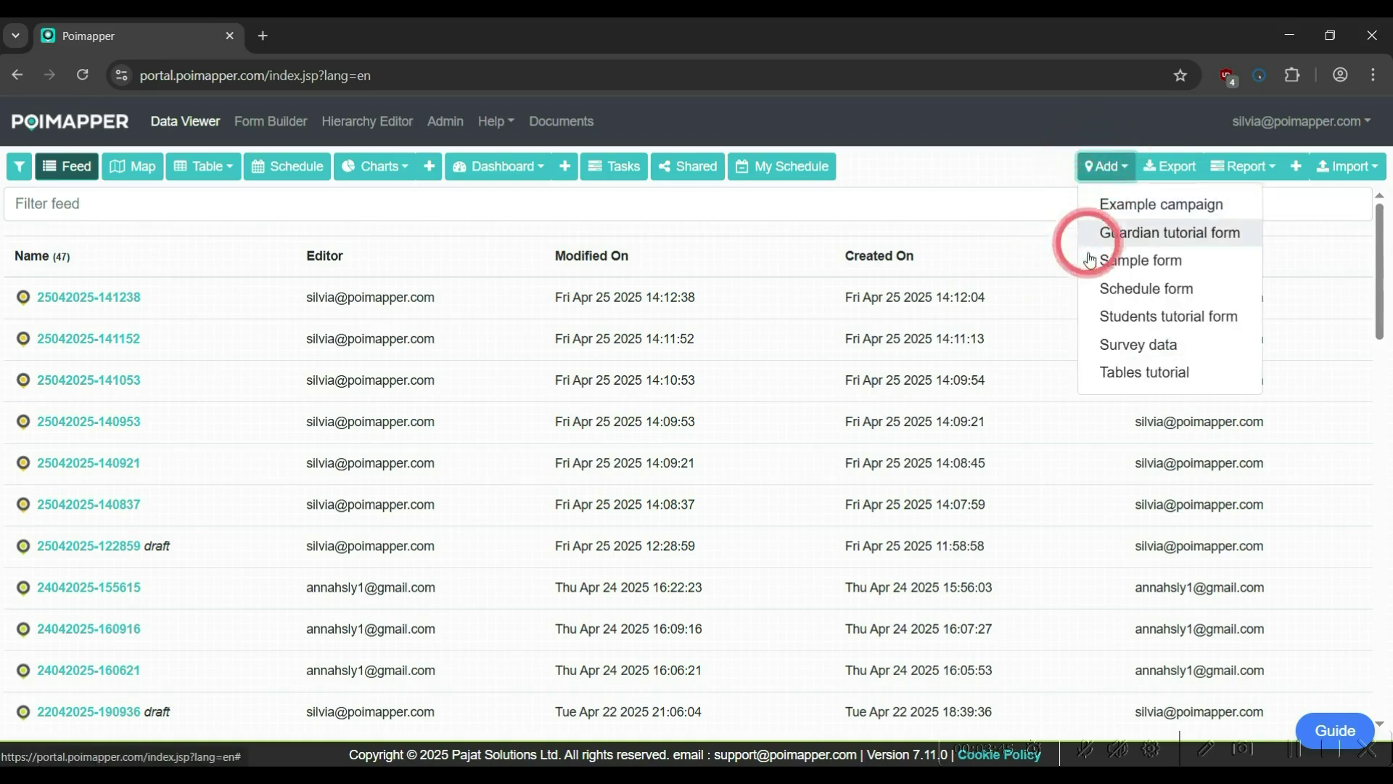
left_click(1105, 317)
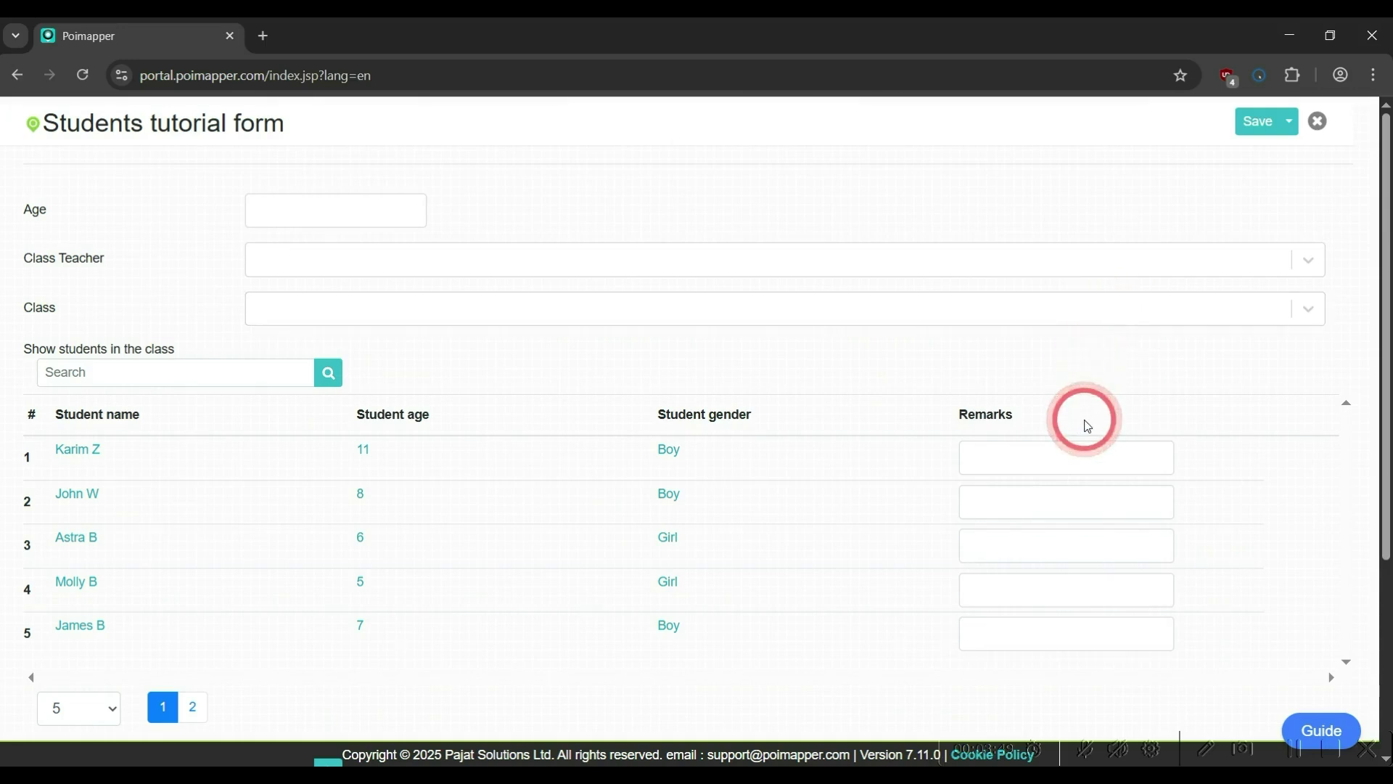
scroll(1086, 421, "down", 1)
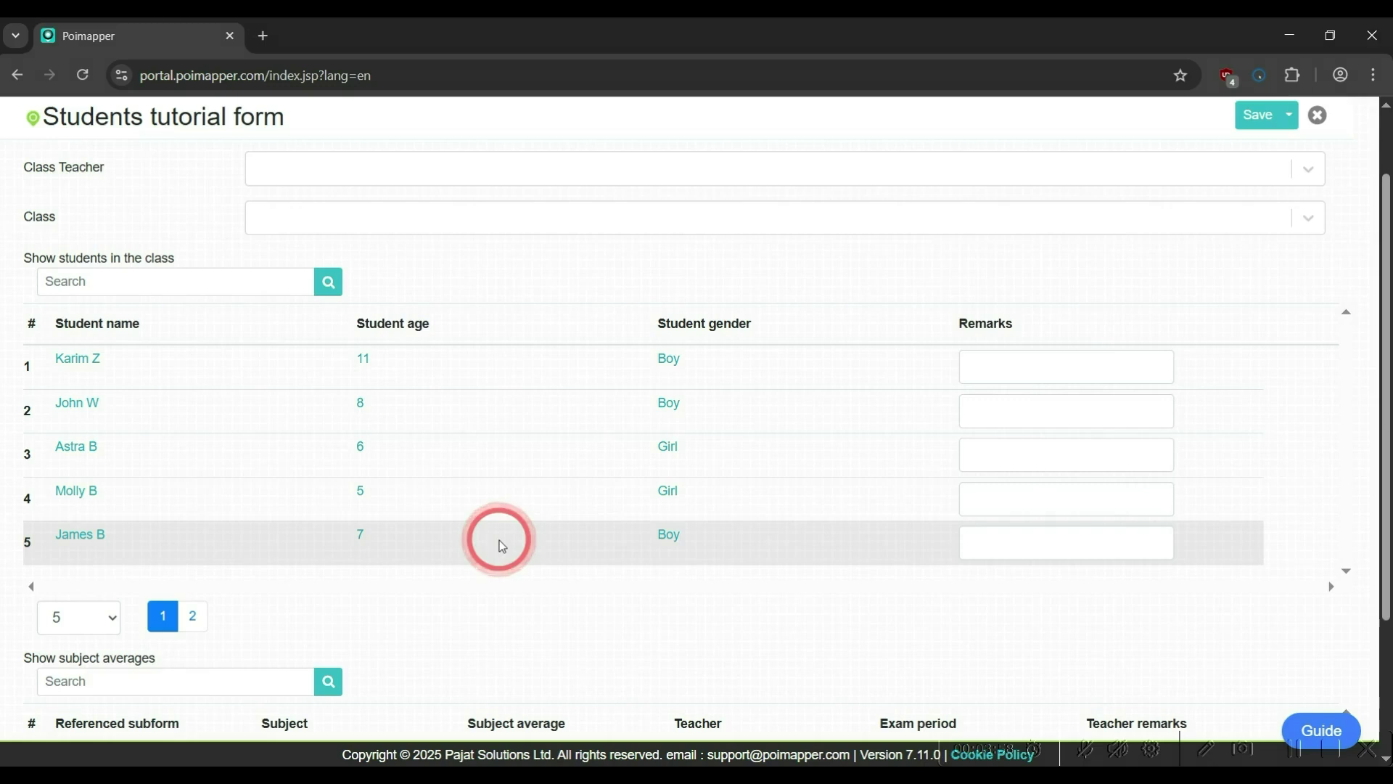
left_click(1318, 118)
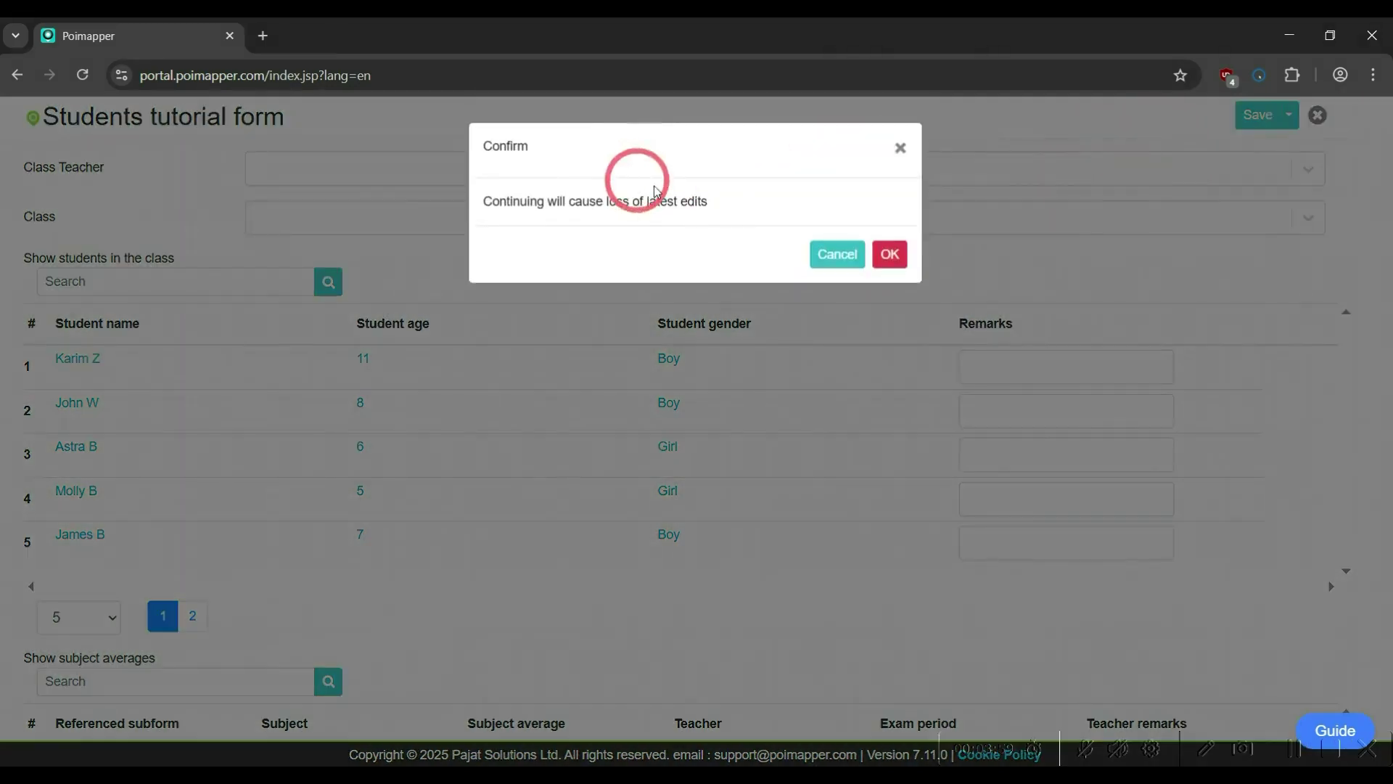
left_click(880, 256)
Open the Students tutorial form in the Form Builder and select the "Show students in the class" reference table with its columns expanded
left_click(257, 122)
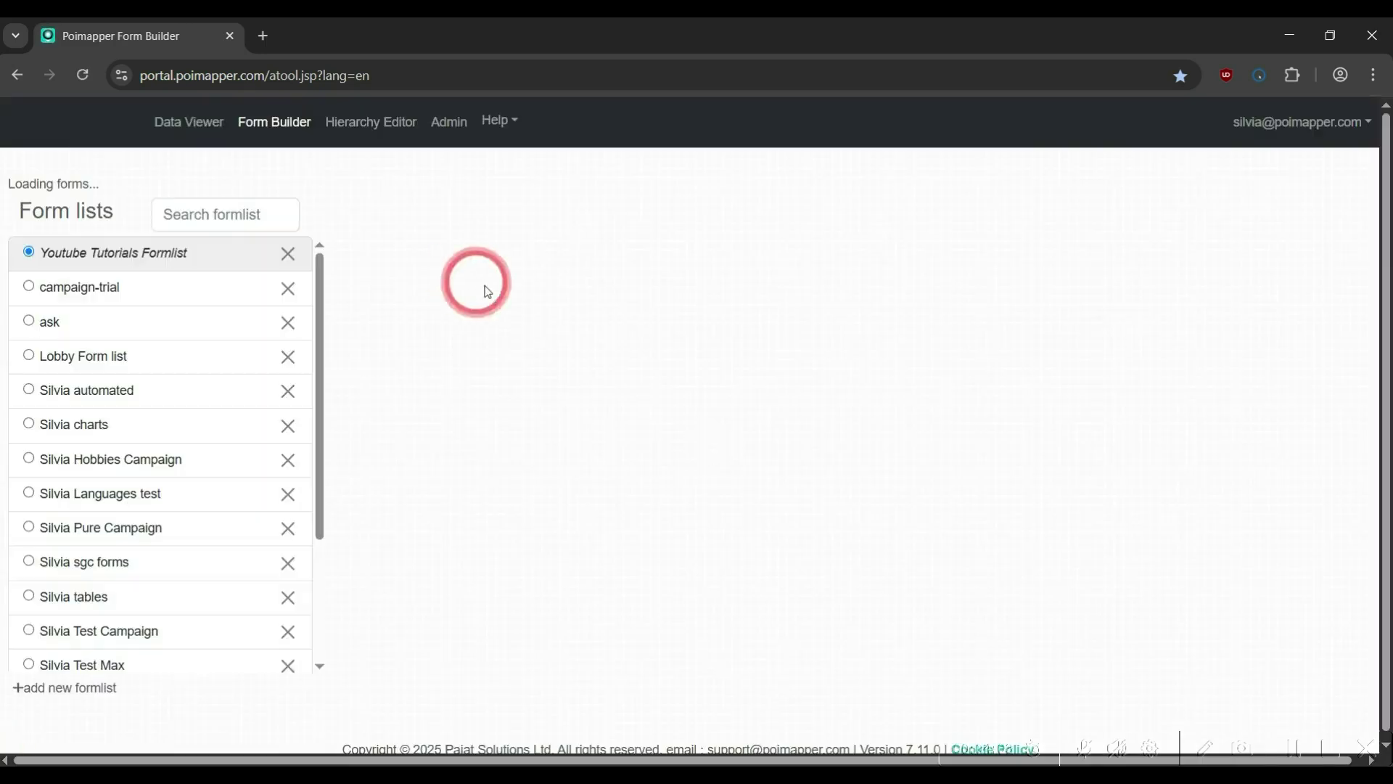
left_click(1161, 310)
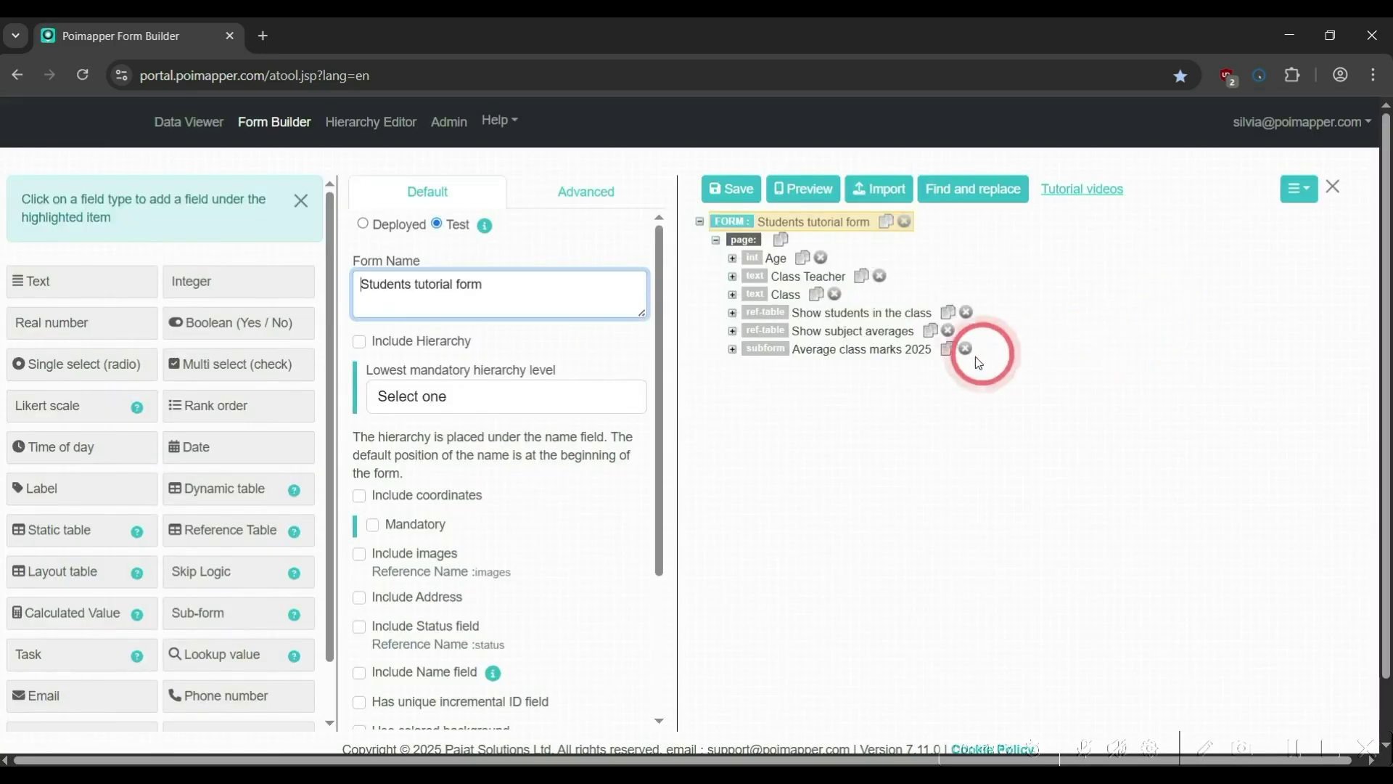
left_click(769, 313)
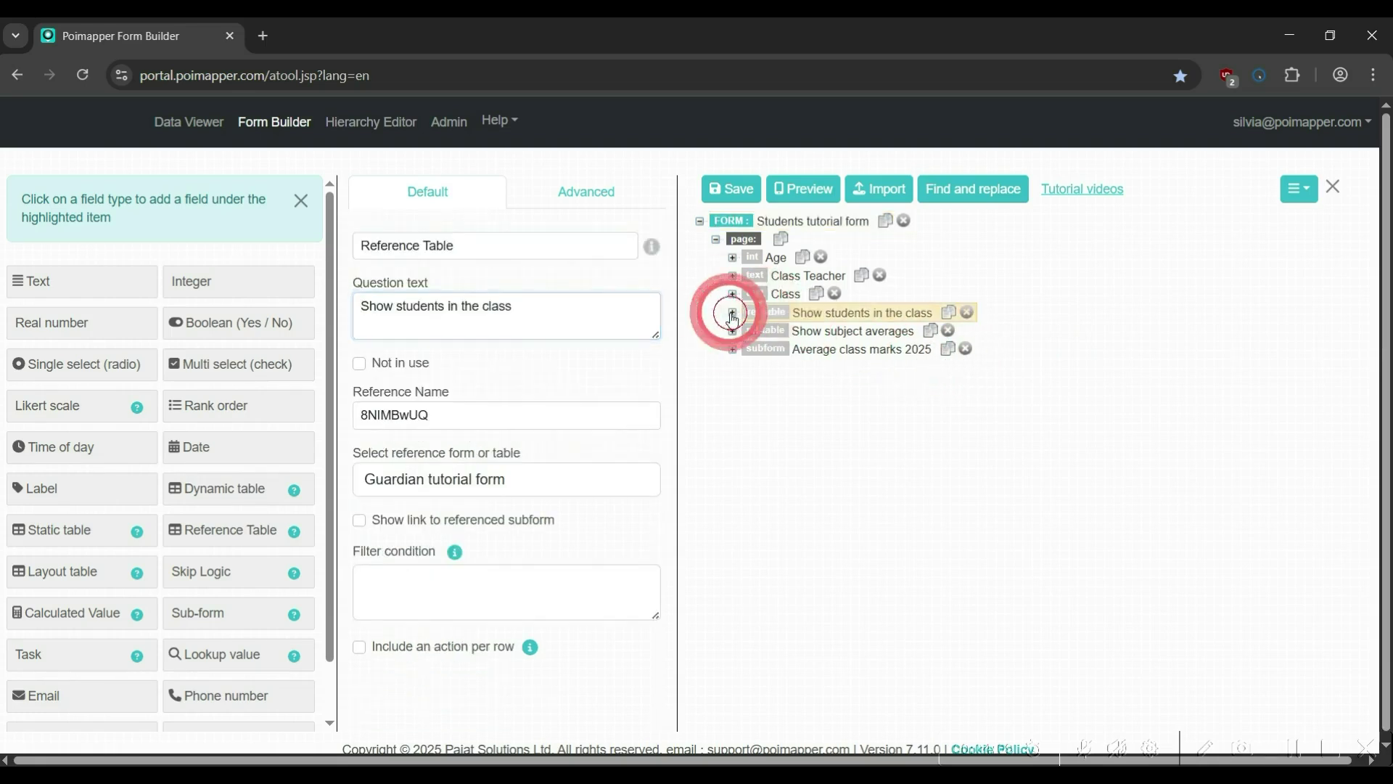
left_click(732, 312)
left_click(748, 331)
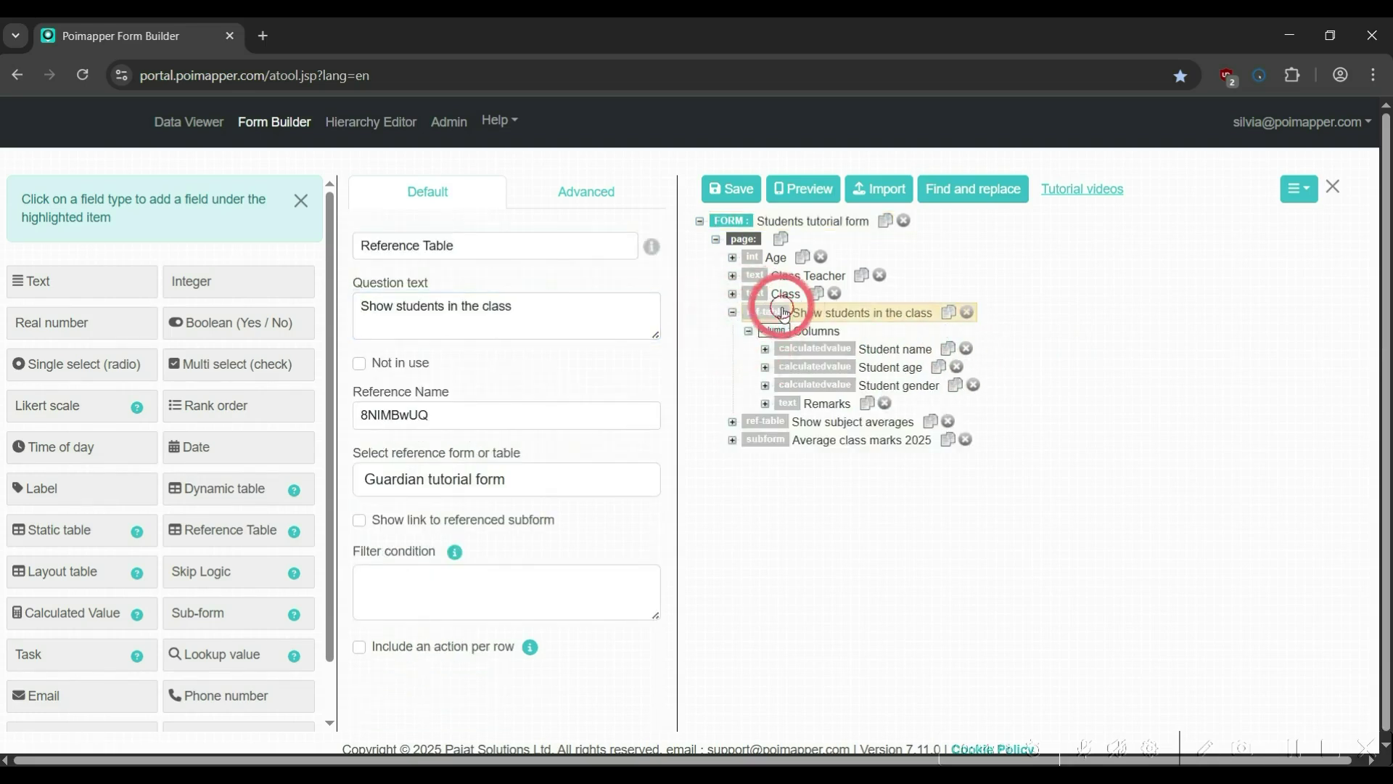
Set the filter condition of the "Show students in the class" table to _guardian.cclass=='Class 2'
left_click(477, 586)
type("_guardian")
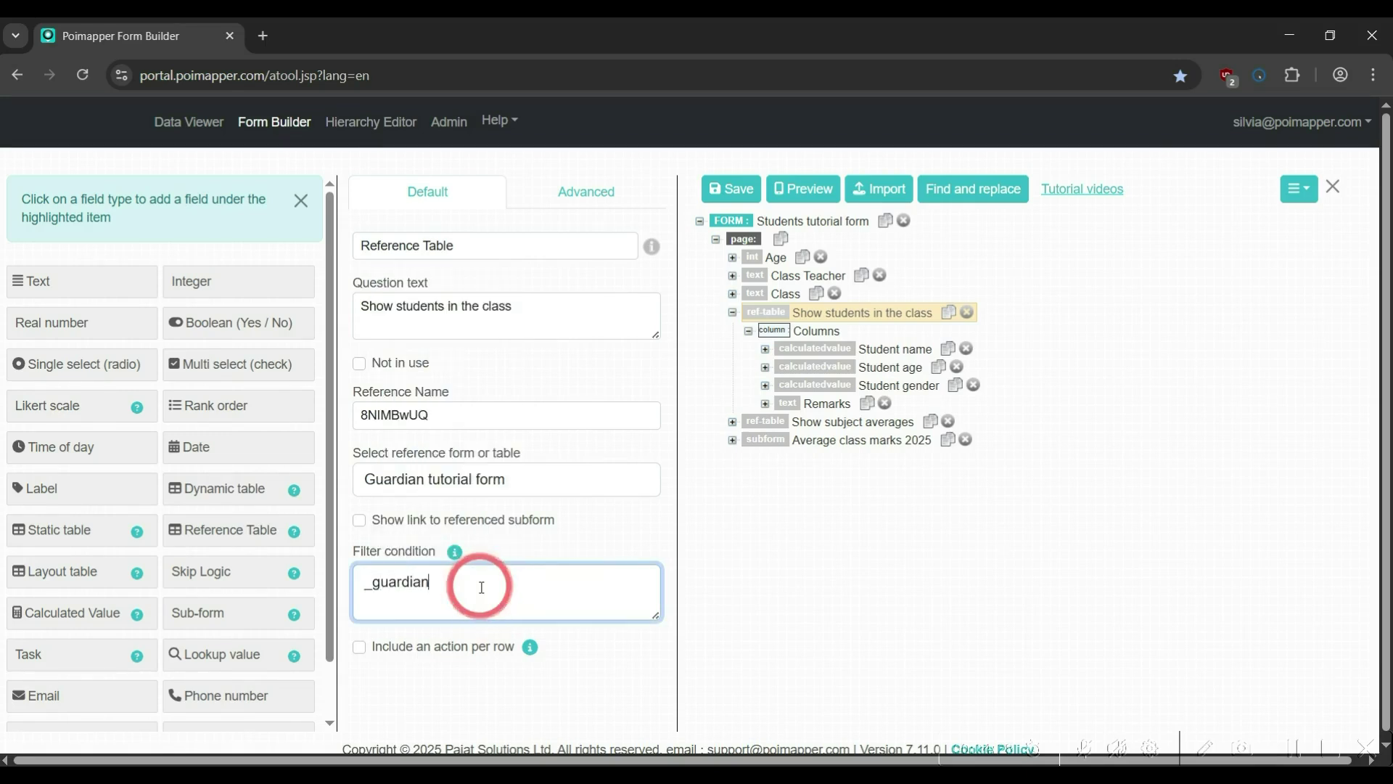
type(".cclass=='Class 2")
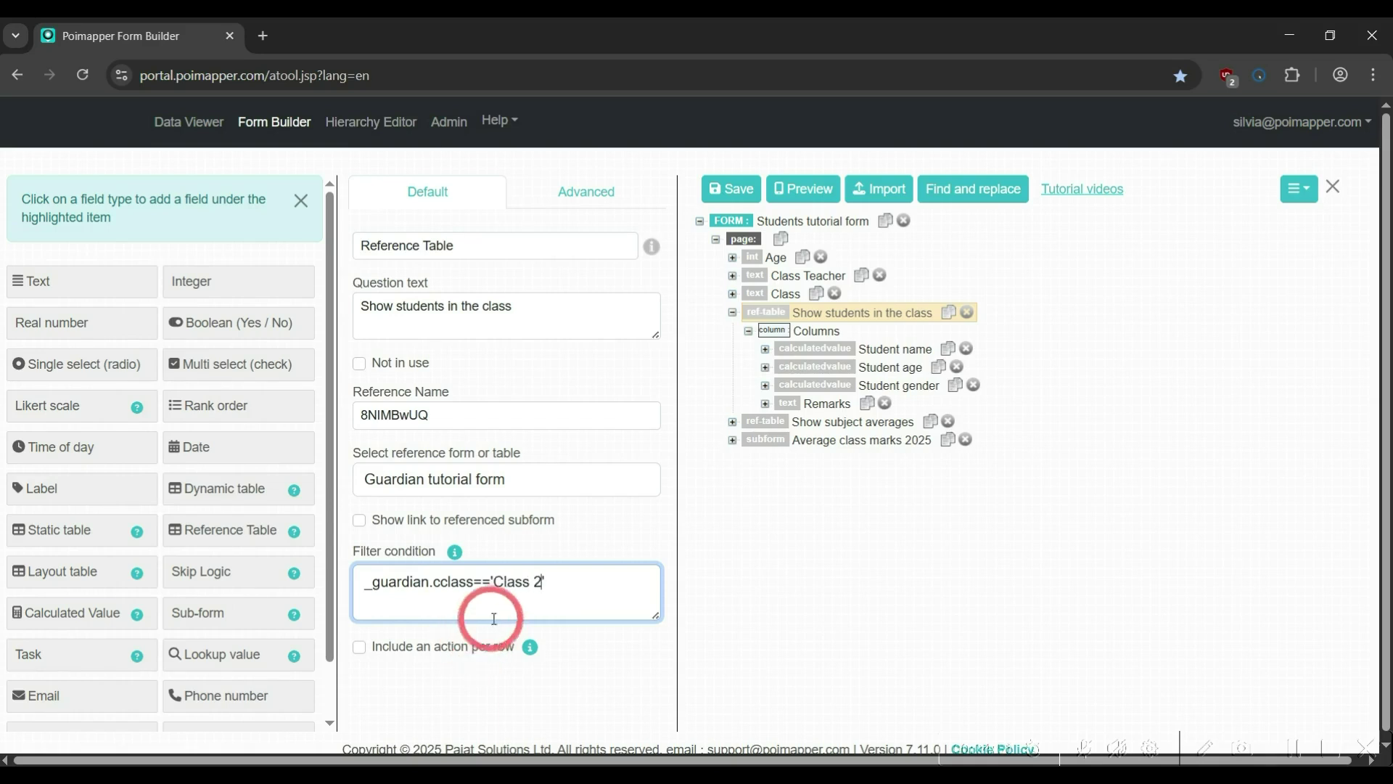
Replace the table's filter condition with _guardian.age=='6'
key("ctrl+a")
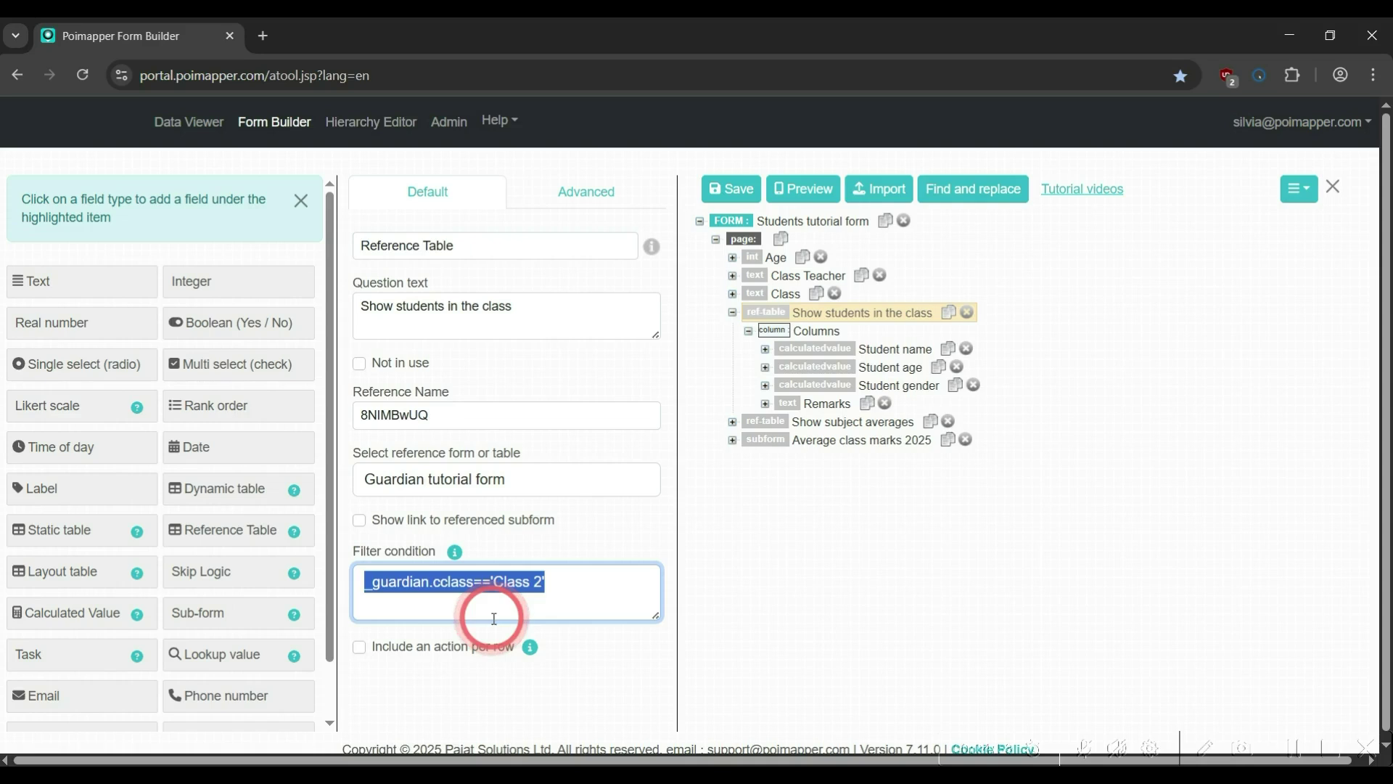
key("BackSpace")
type("_guardian")
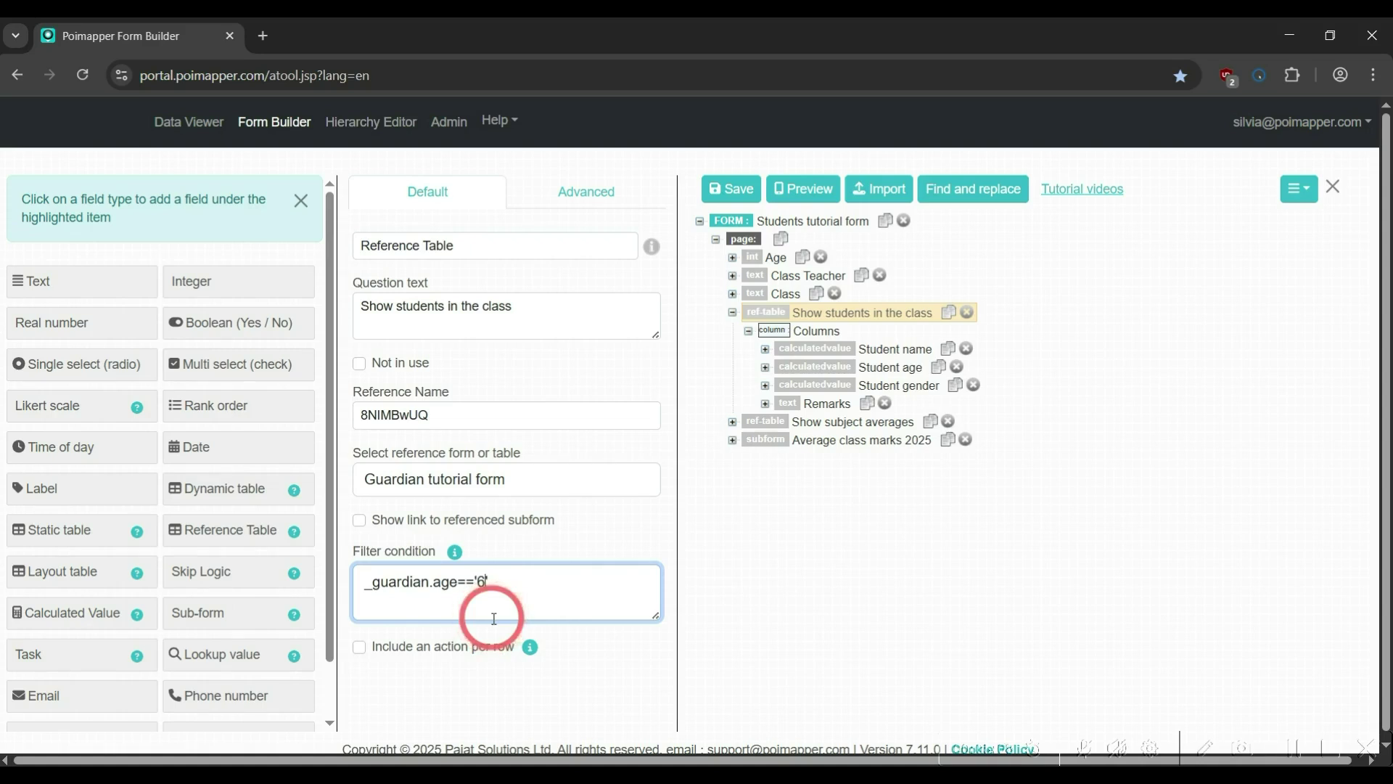
Replace the filter condition with the combined expression _guardian.cclass=='Class 2' && _guardian.age=='6'
key("ctrl+a")
key("BackSpace")
type("_guardian")
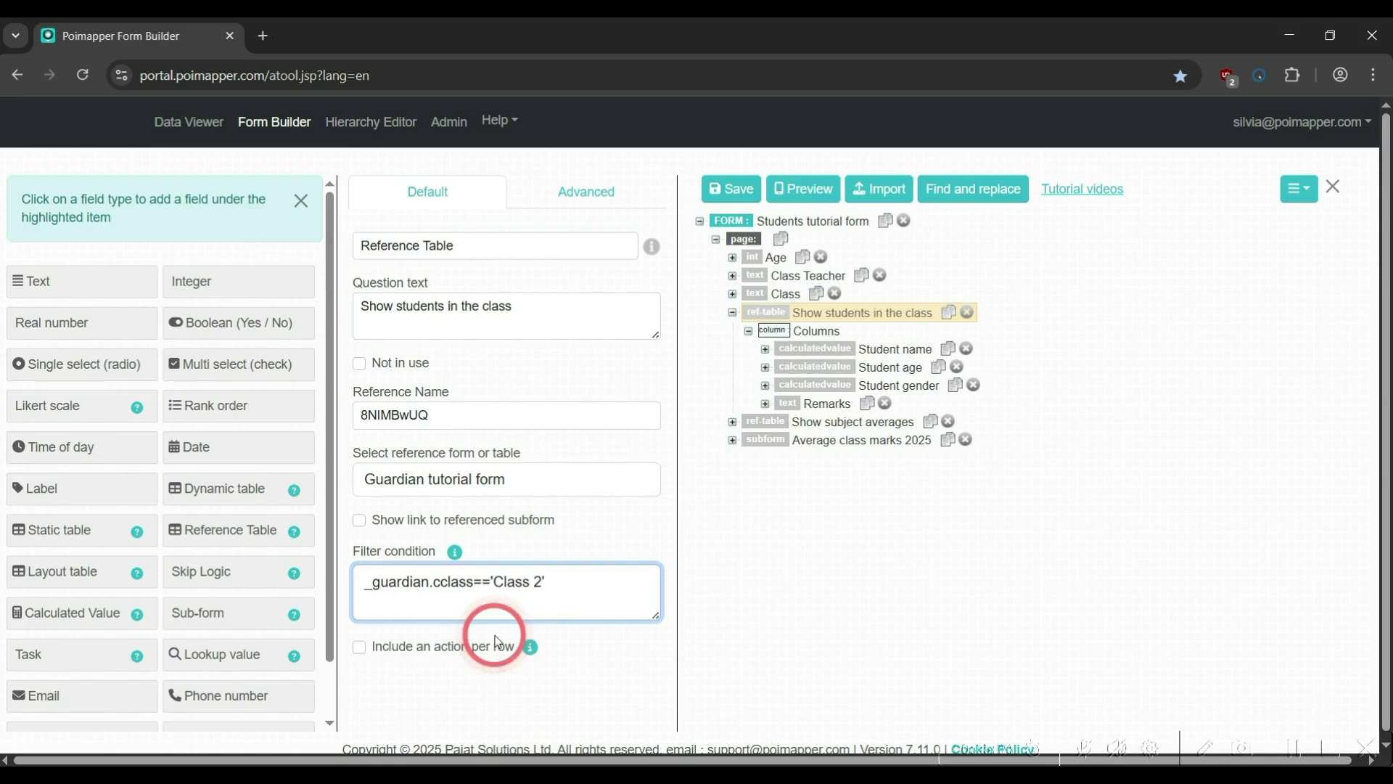
type("guardian.age=='")
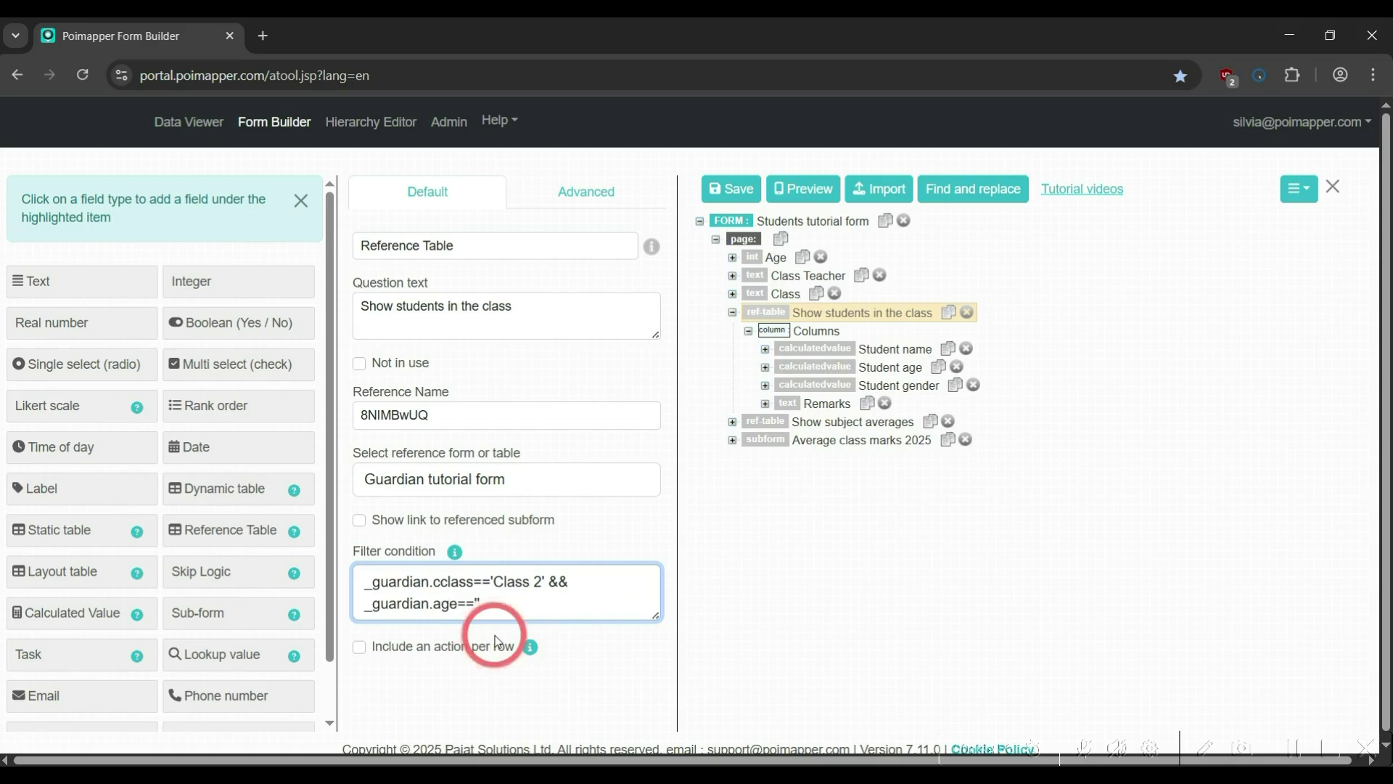
type("6")
key("ctrl+a")
left_click(505, 674)
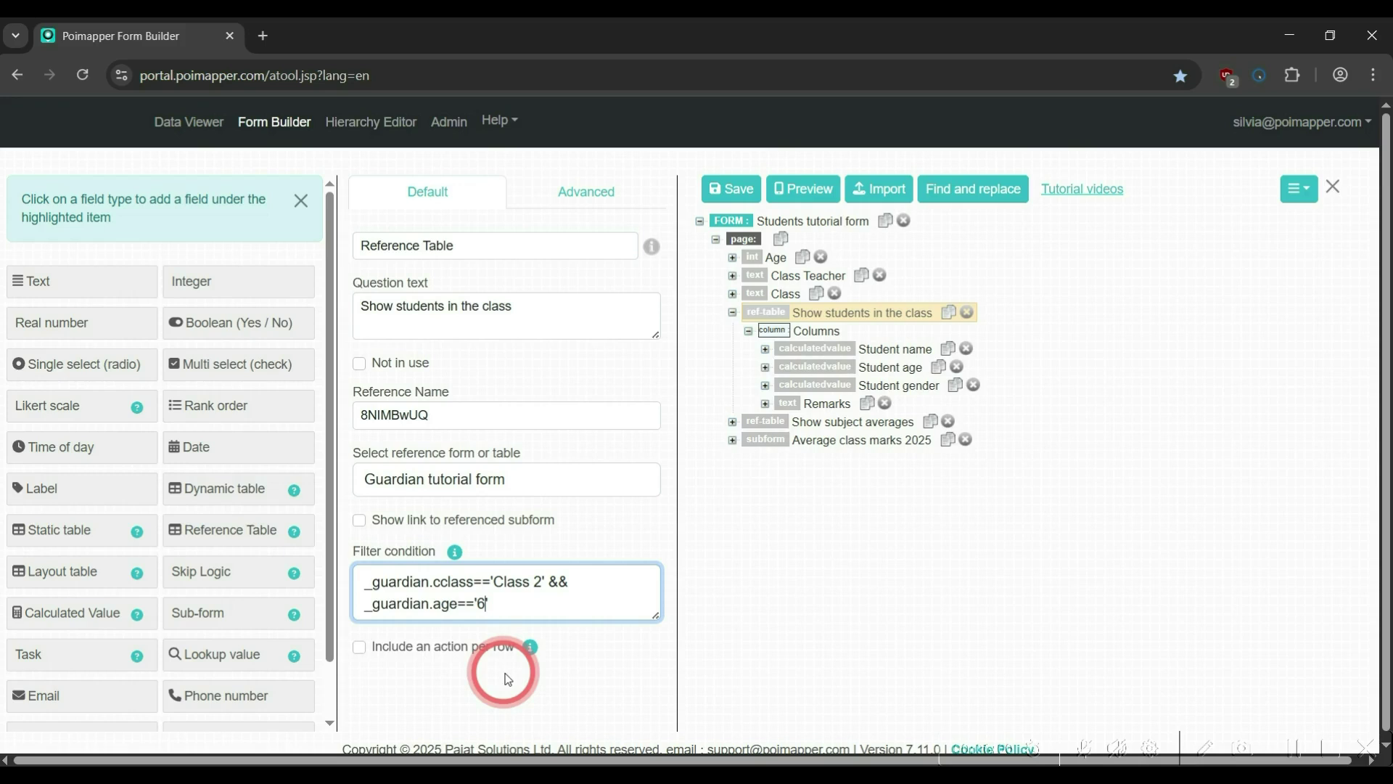
Replace the filter condition with _guardian.cclass==_sclass so guardian classes are matched to the form's own Class field
key("ctrl+a")
key("BackSpace")
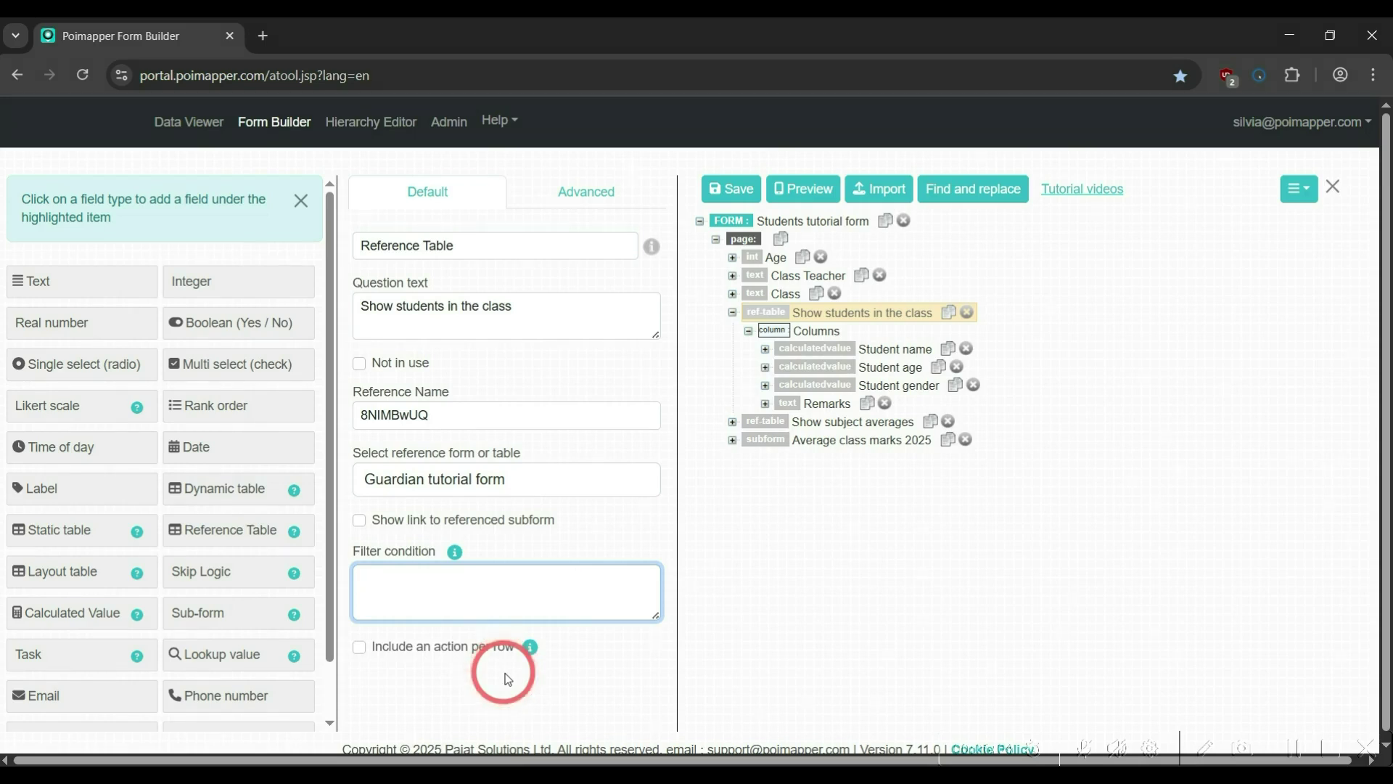
type("_guardian.ccla")
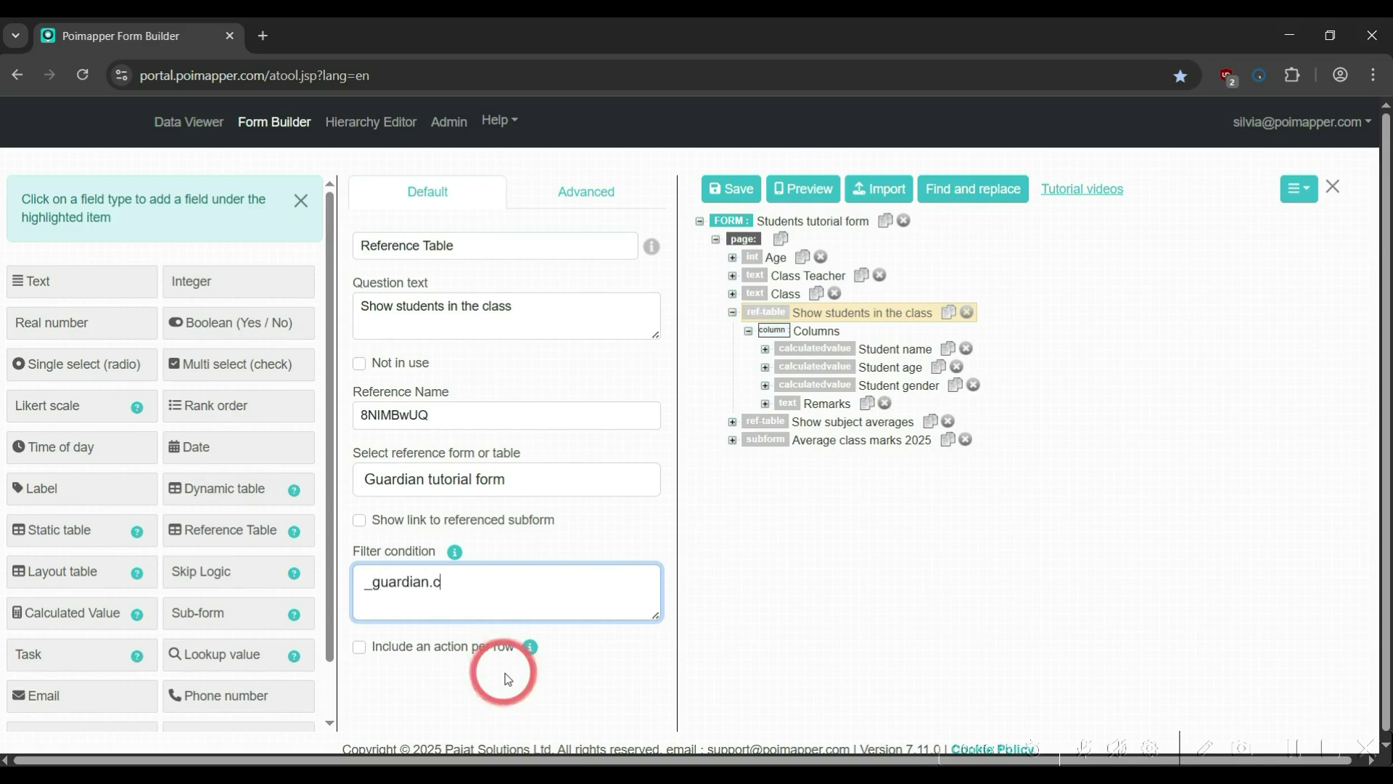
type("ss==_cla")
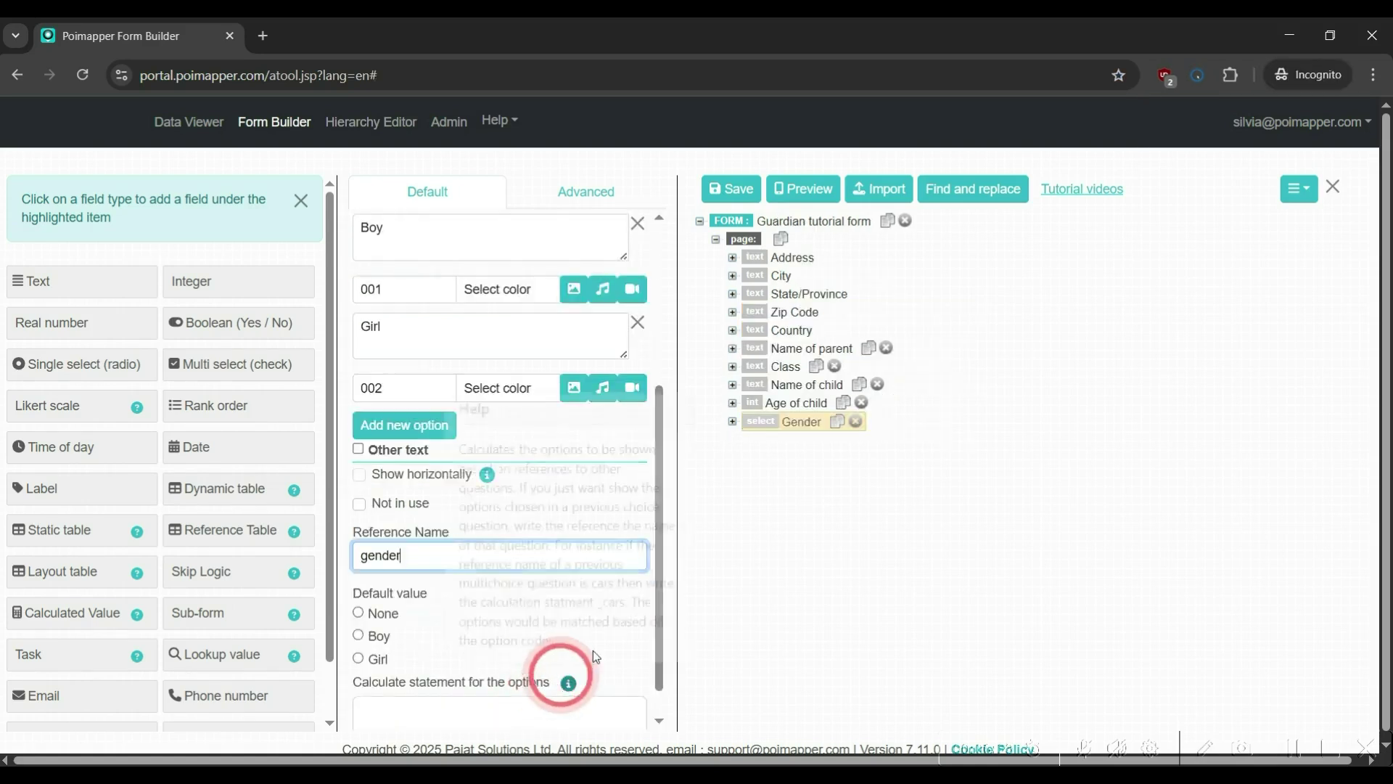
Check the reference names of the Class fields in the Guardian tutorial form and the Students tutorial form
left_click(785, 367)
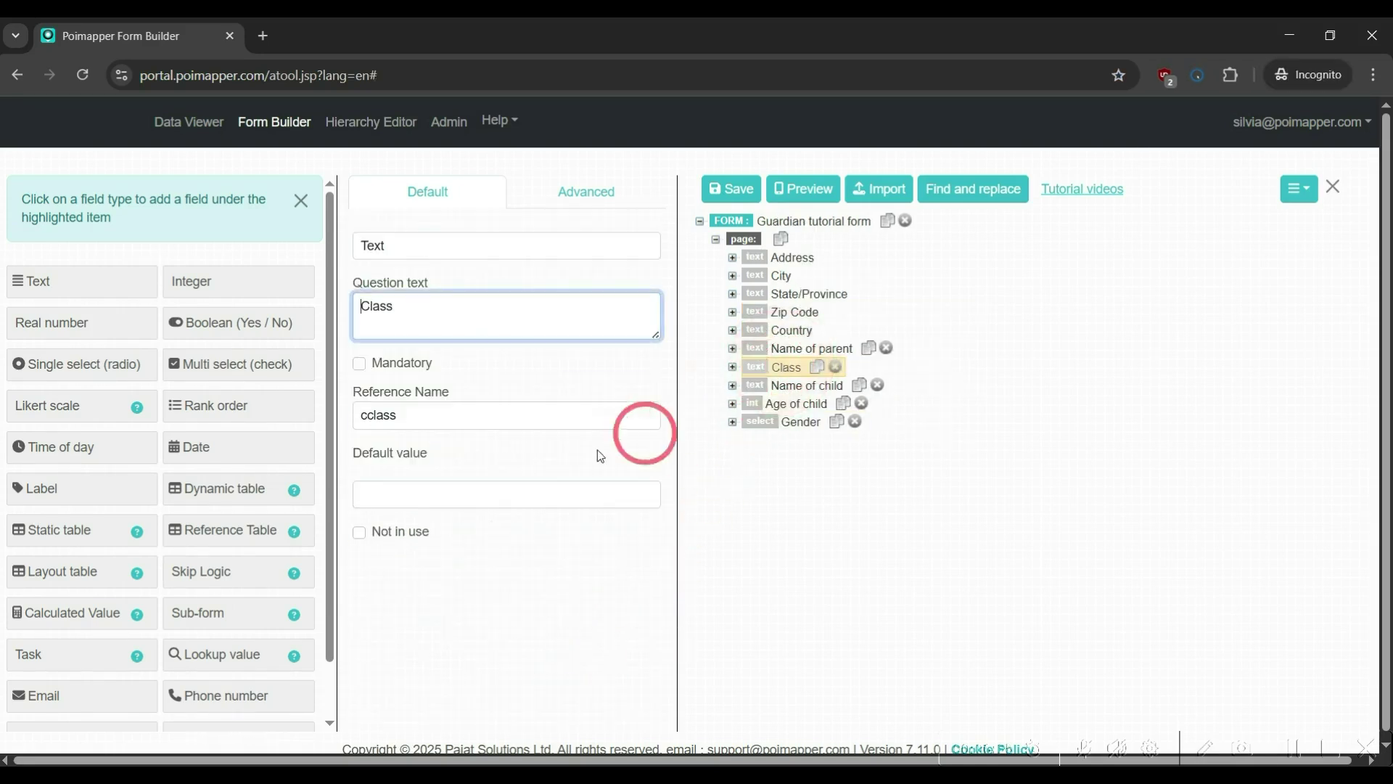
left_click(435, 428)
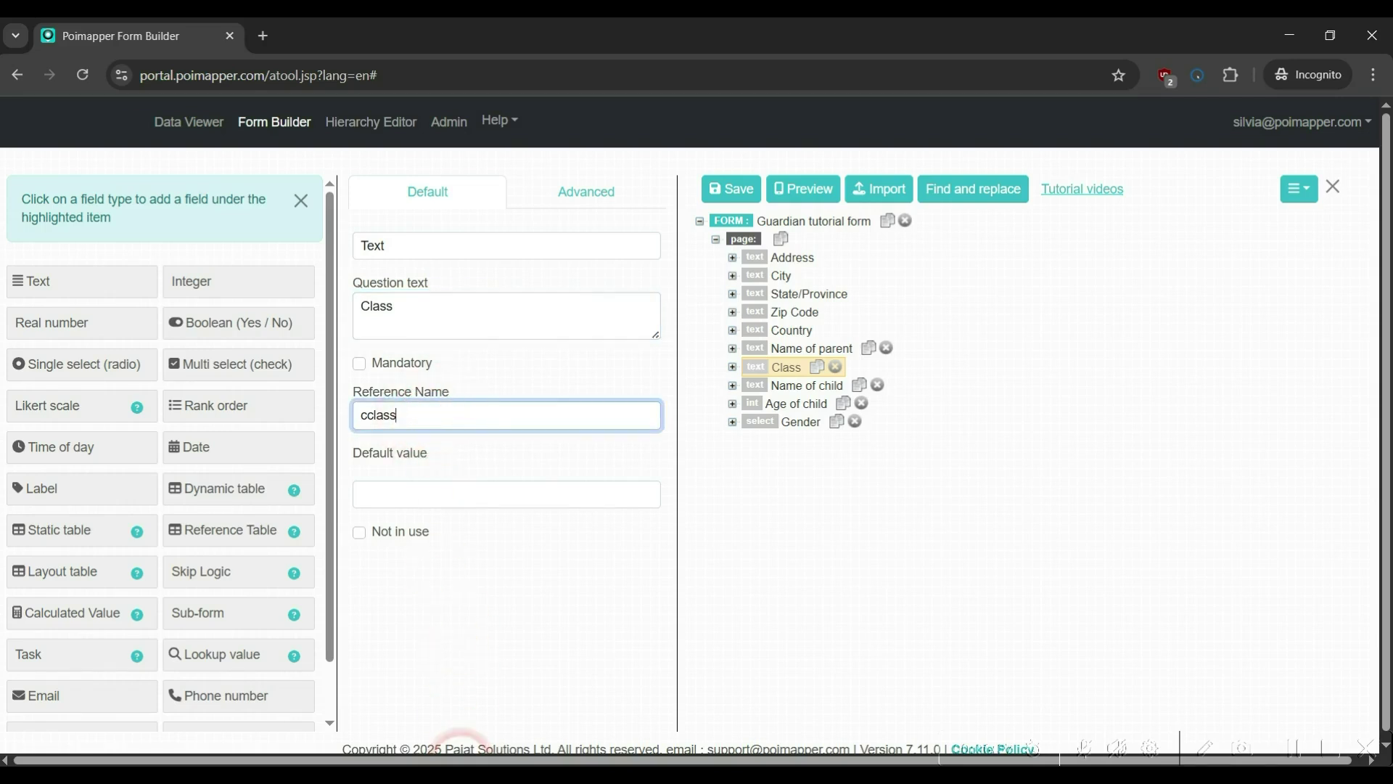
left_click(439, 753)
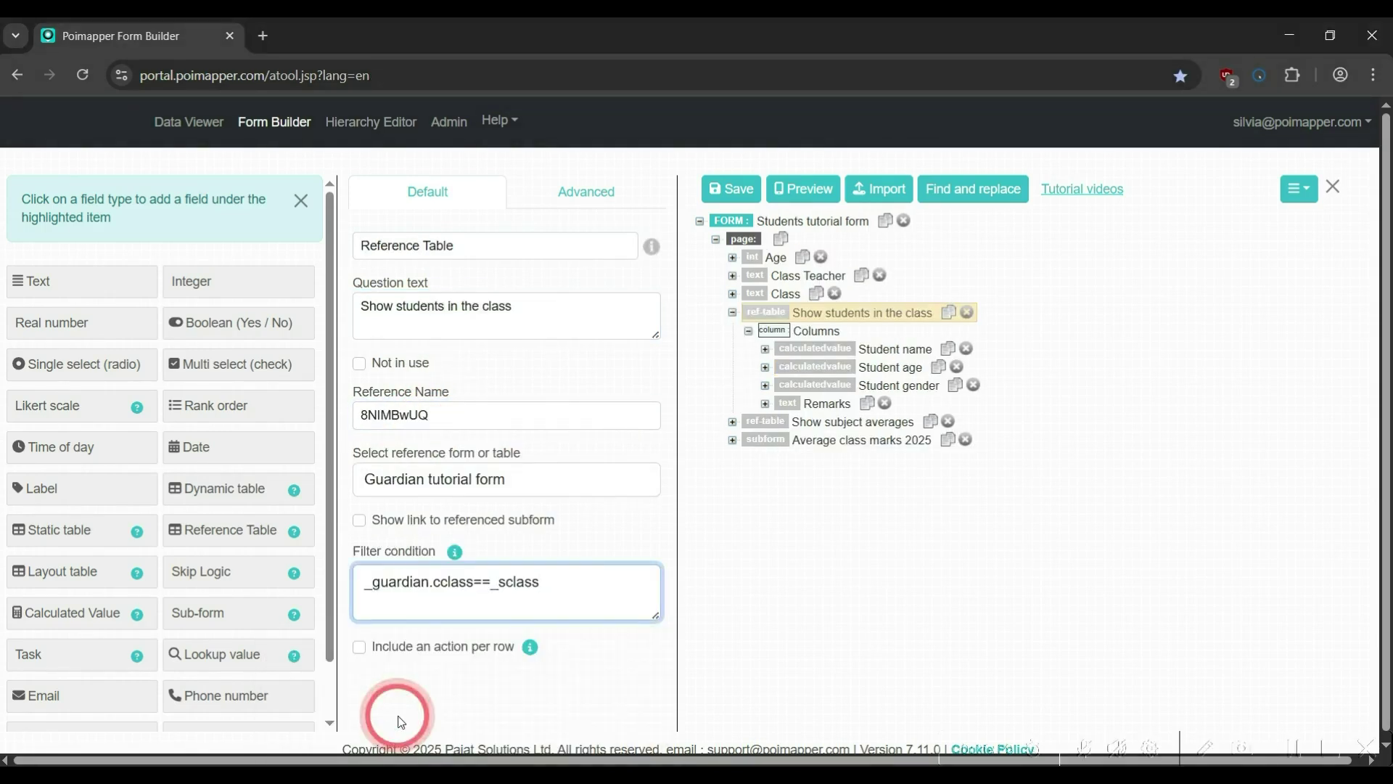
left_click(761, 294)
left_click(399, 420)
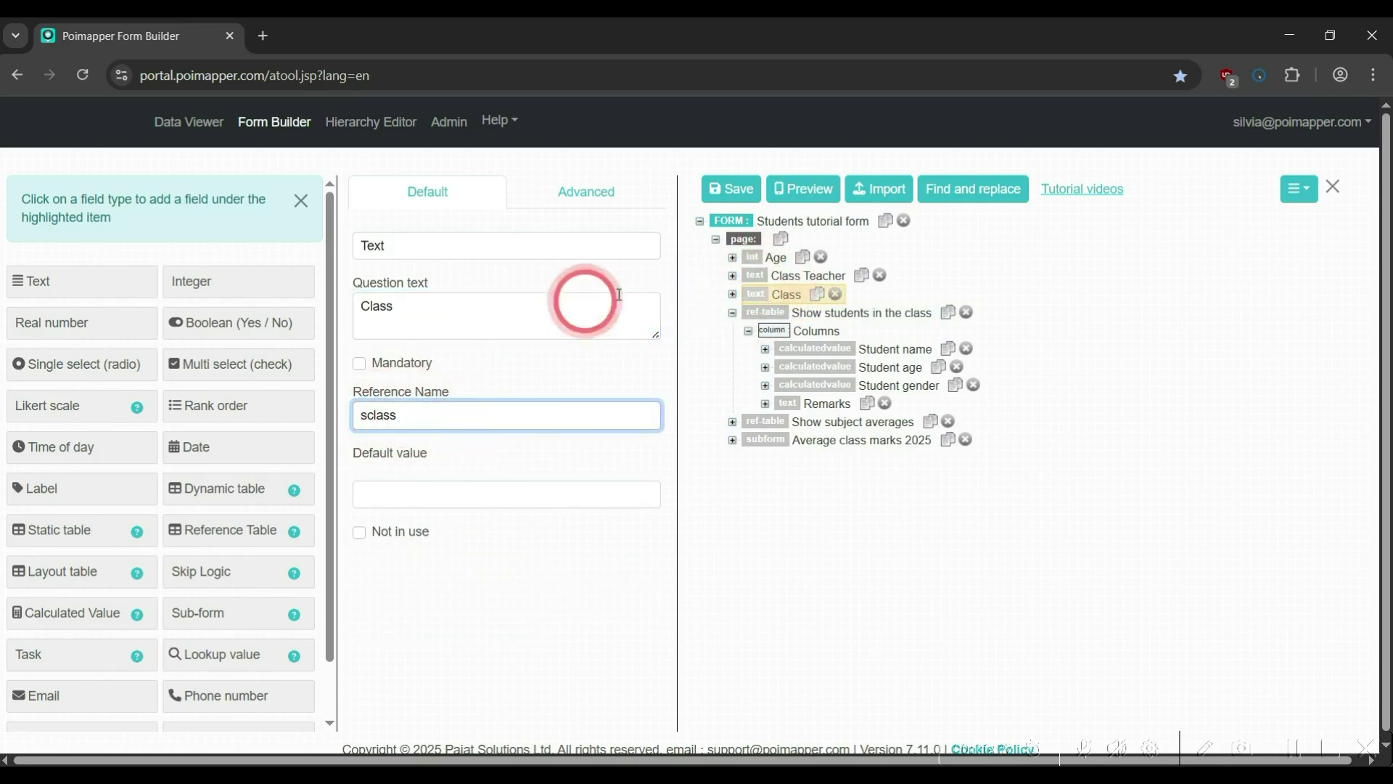
Save the Students tutorial form and start a new entry of it in the Data Viewer
left_click(729, 188)
left_click(174, 129)
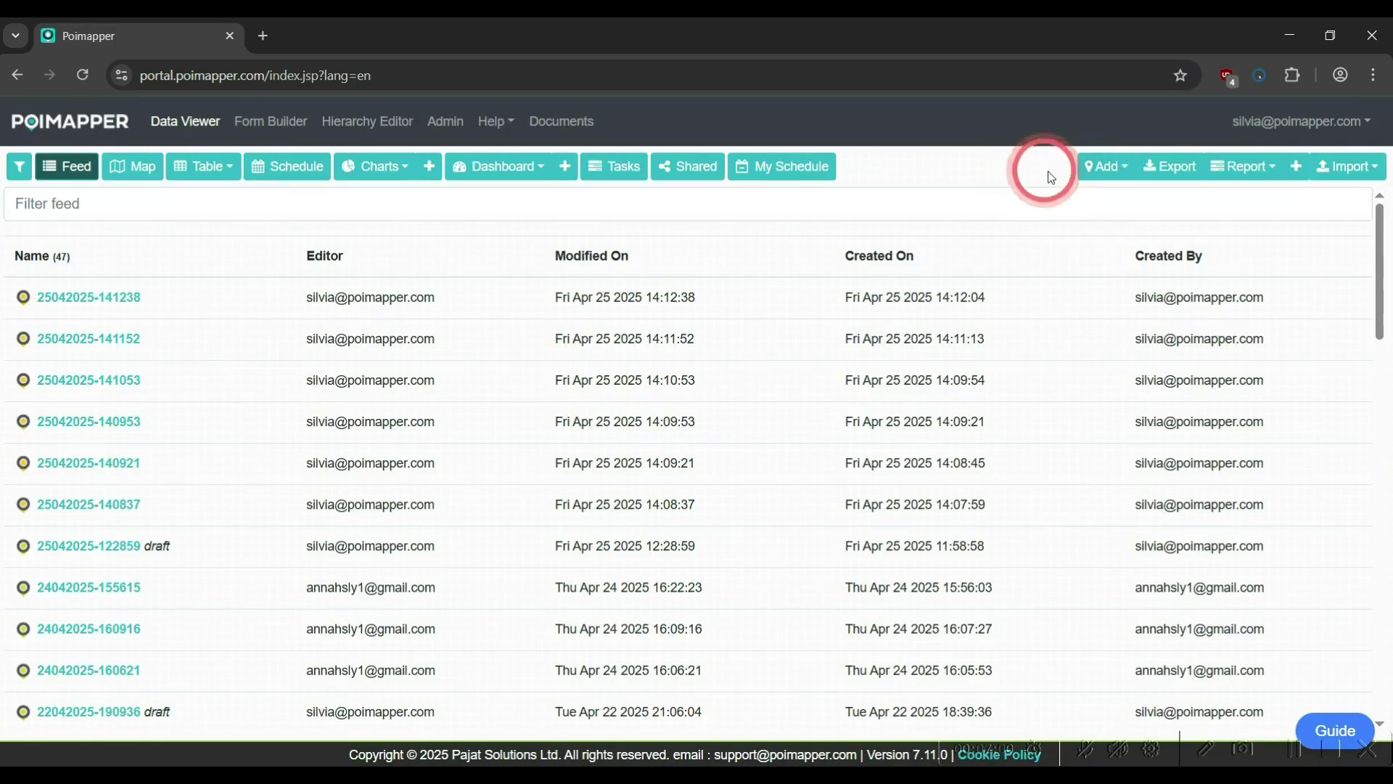
left_click(1086, 171)
left_click(1169, 317)
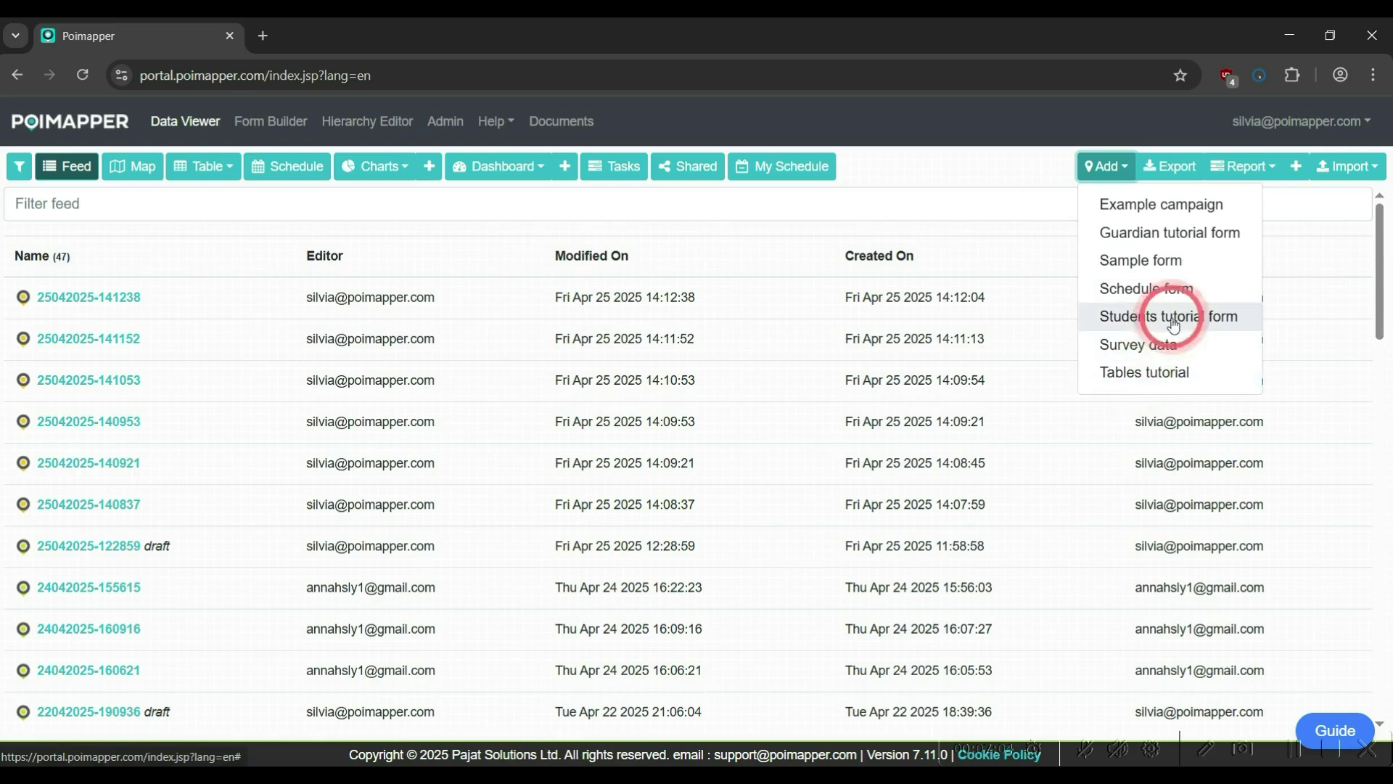
scroll(801, 506, "down", 2)
scroll(800, 506, "up", 2)
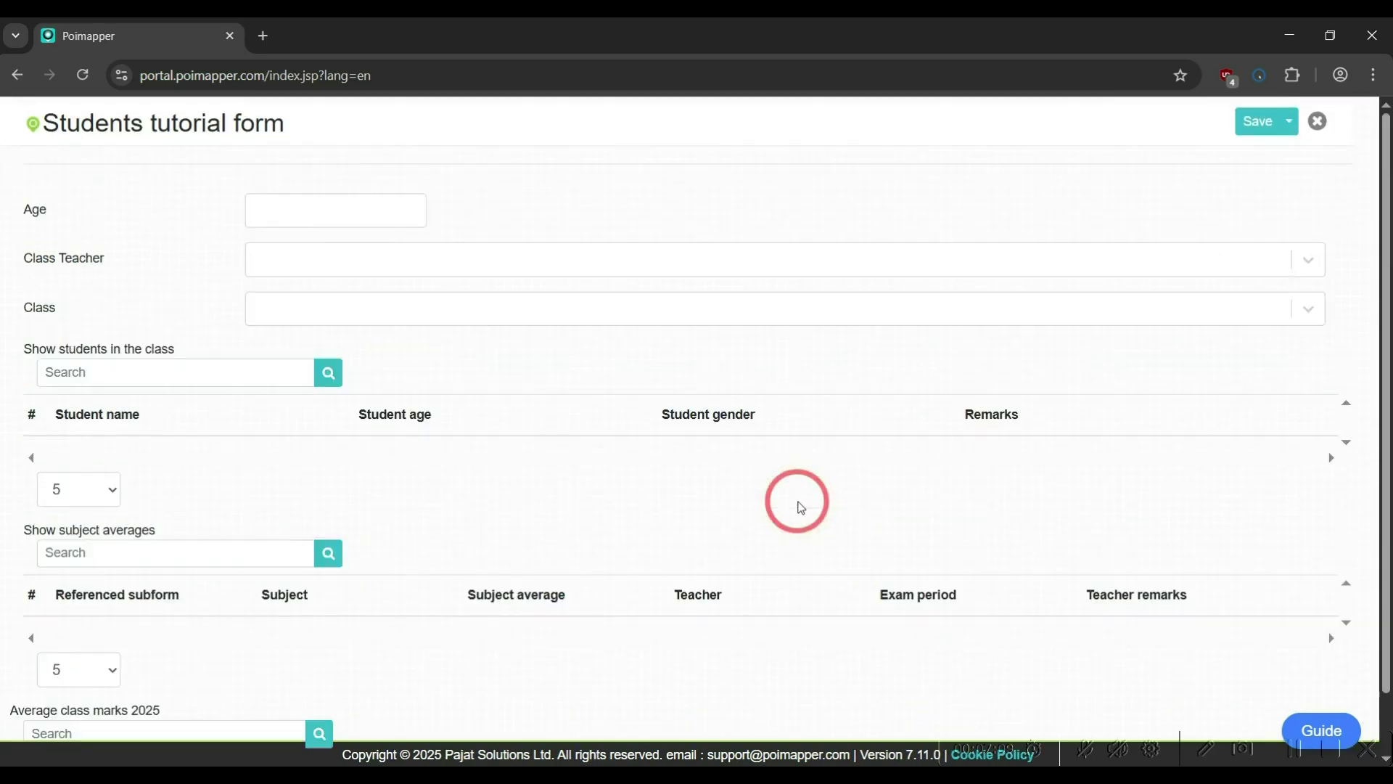
Choose a class teacher and Class 2 in the new Students tutorial form entry and save it
left_click(1326, 281)
left_click(933, 348)
left_click(946, 311)
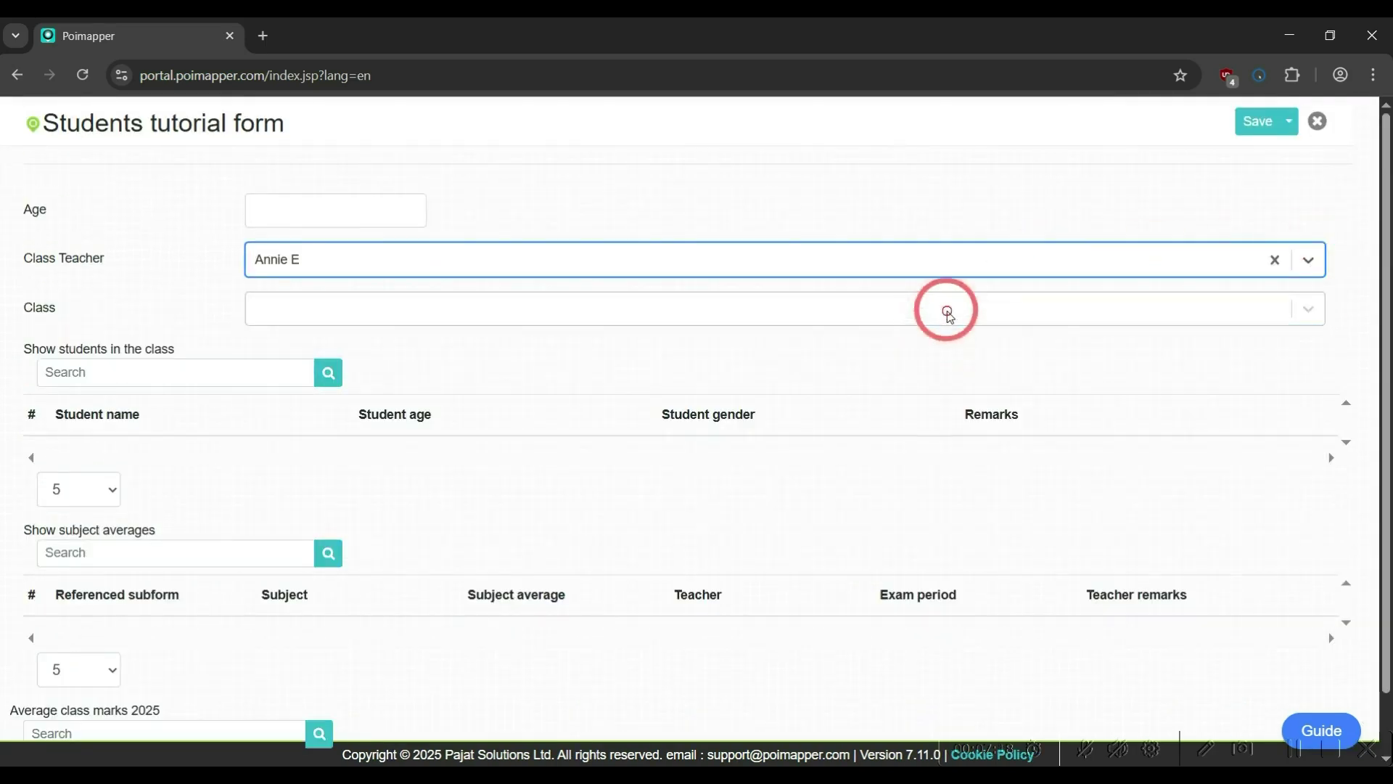
left_click(904, 400)
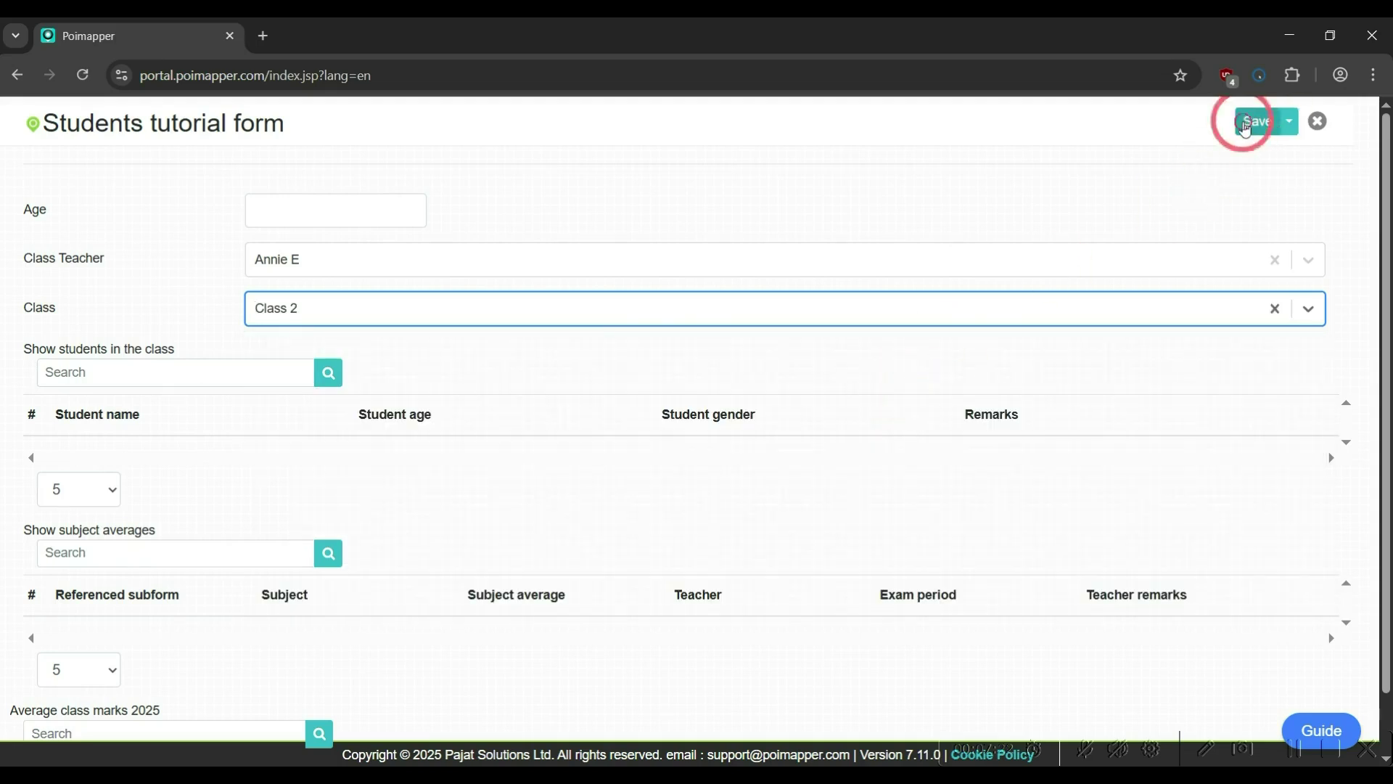
left_click(1258, 122)
left_click(874, 258)
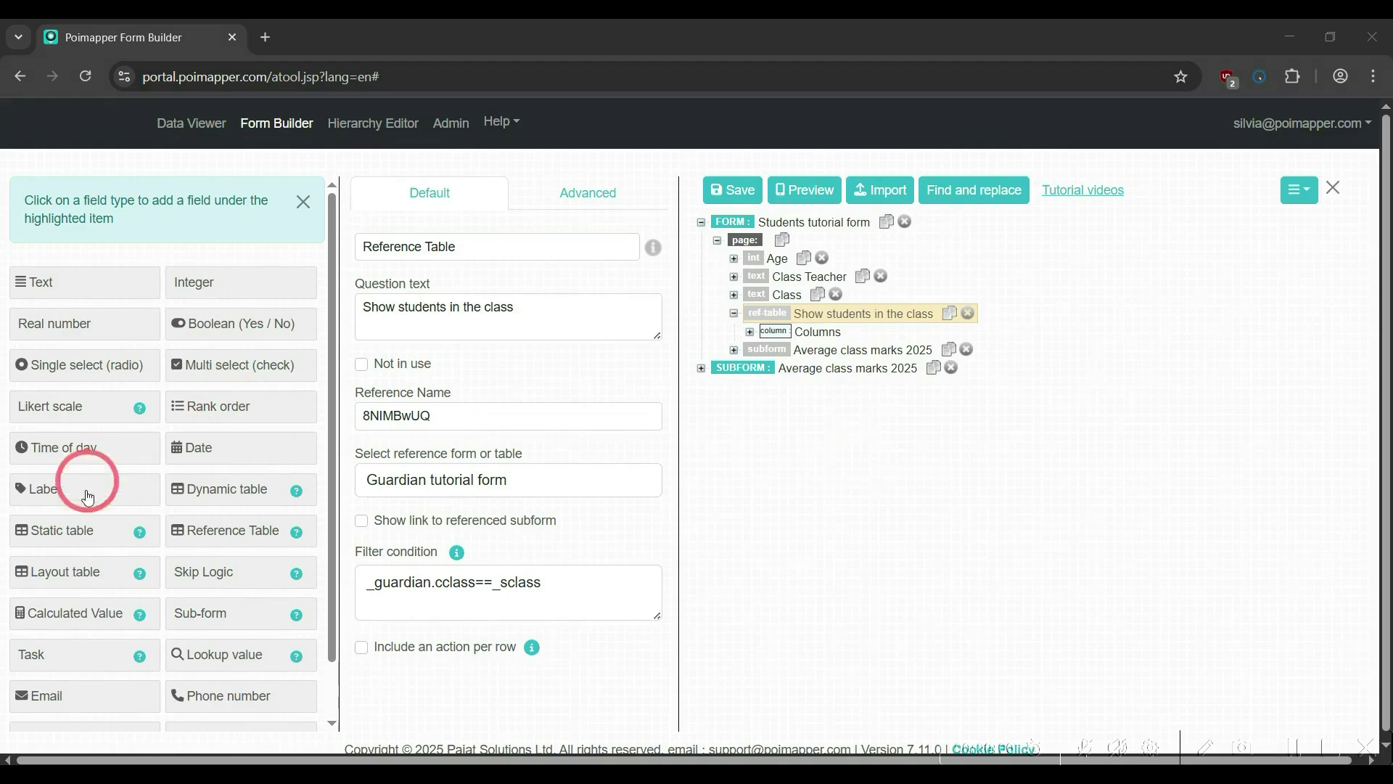
Add a reference table "Show subject averages" to the Students tutorial form, with Average class marks 2025 as its reference form
left_click(216, 538)
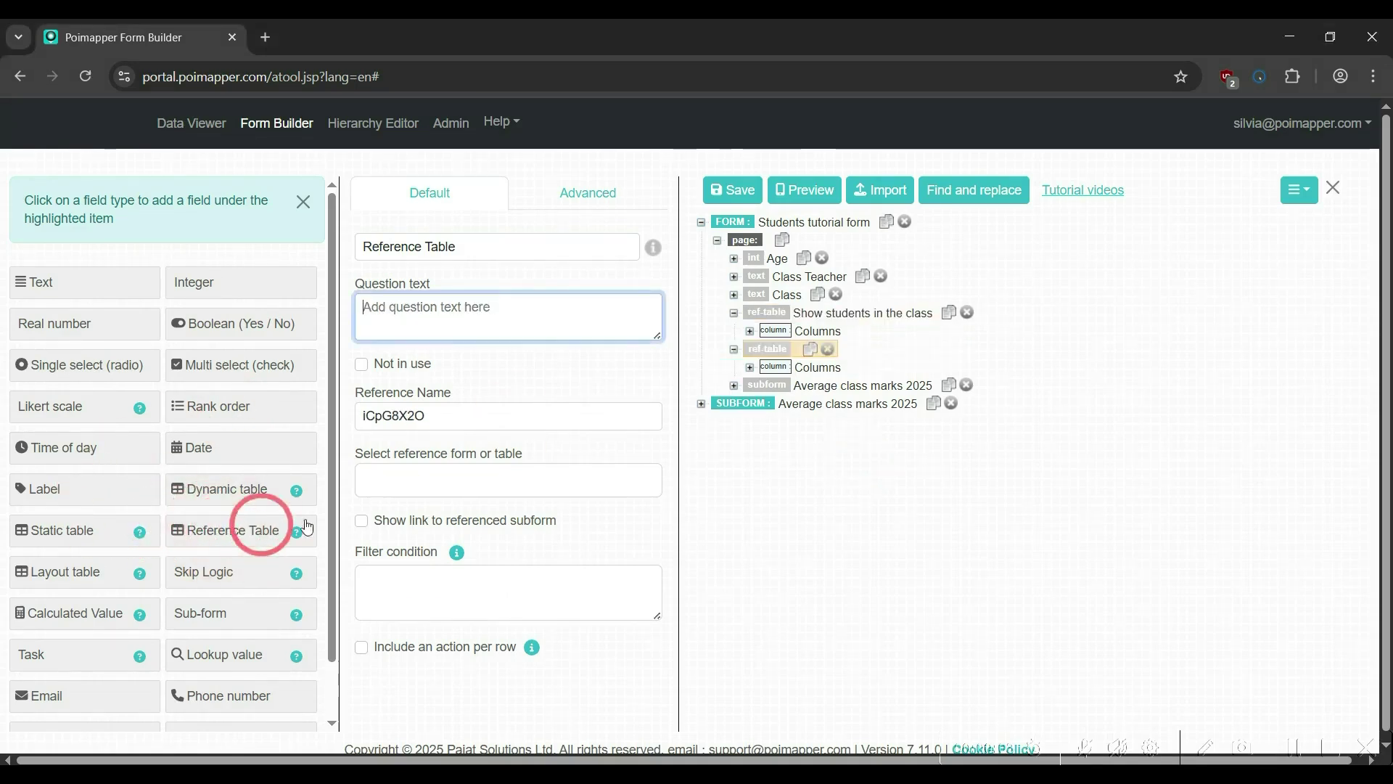
type("S")
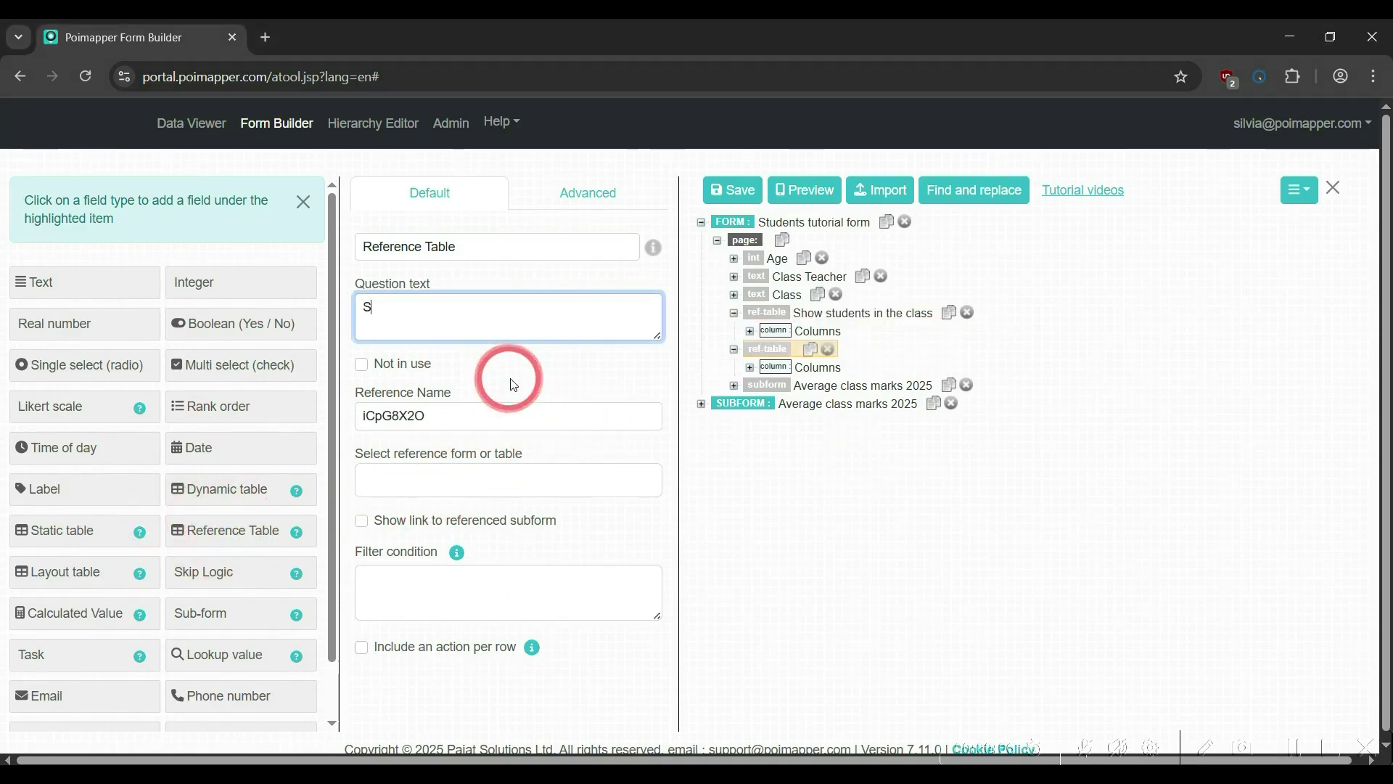
type("how subject")
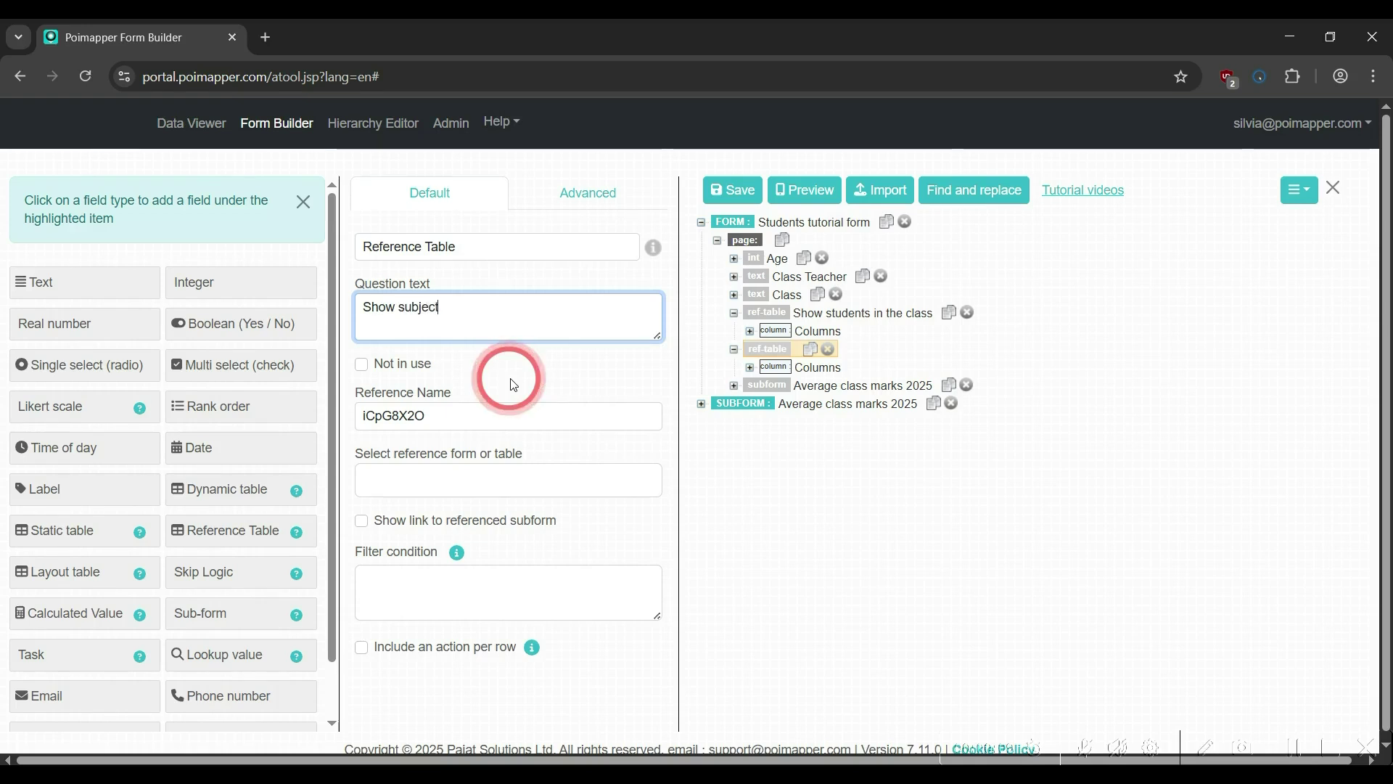
type(" averages")
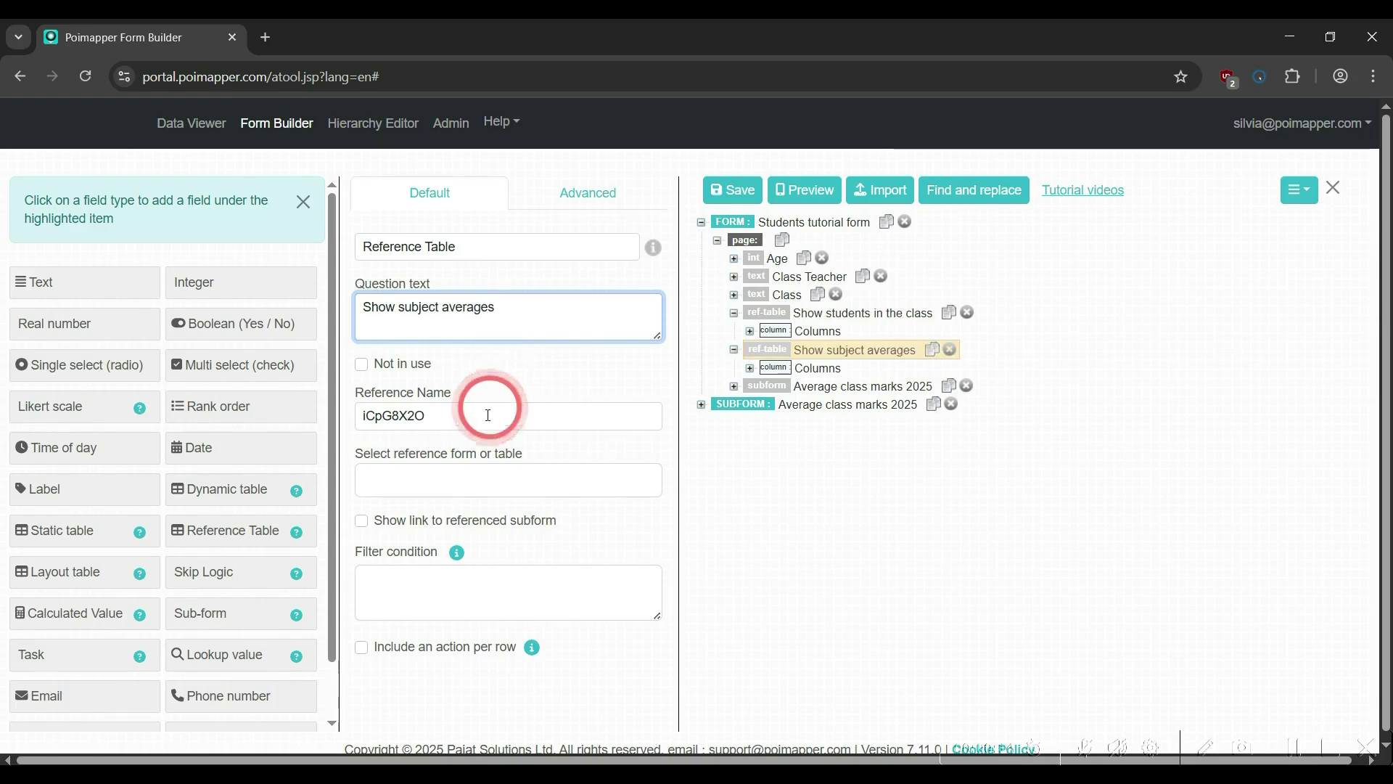
left_click(473, 477)
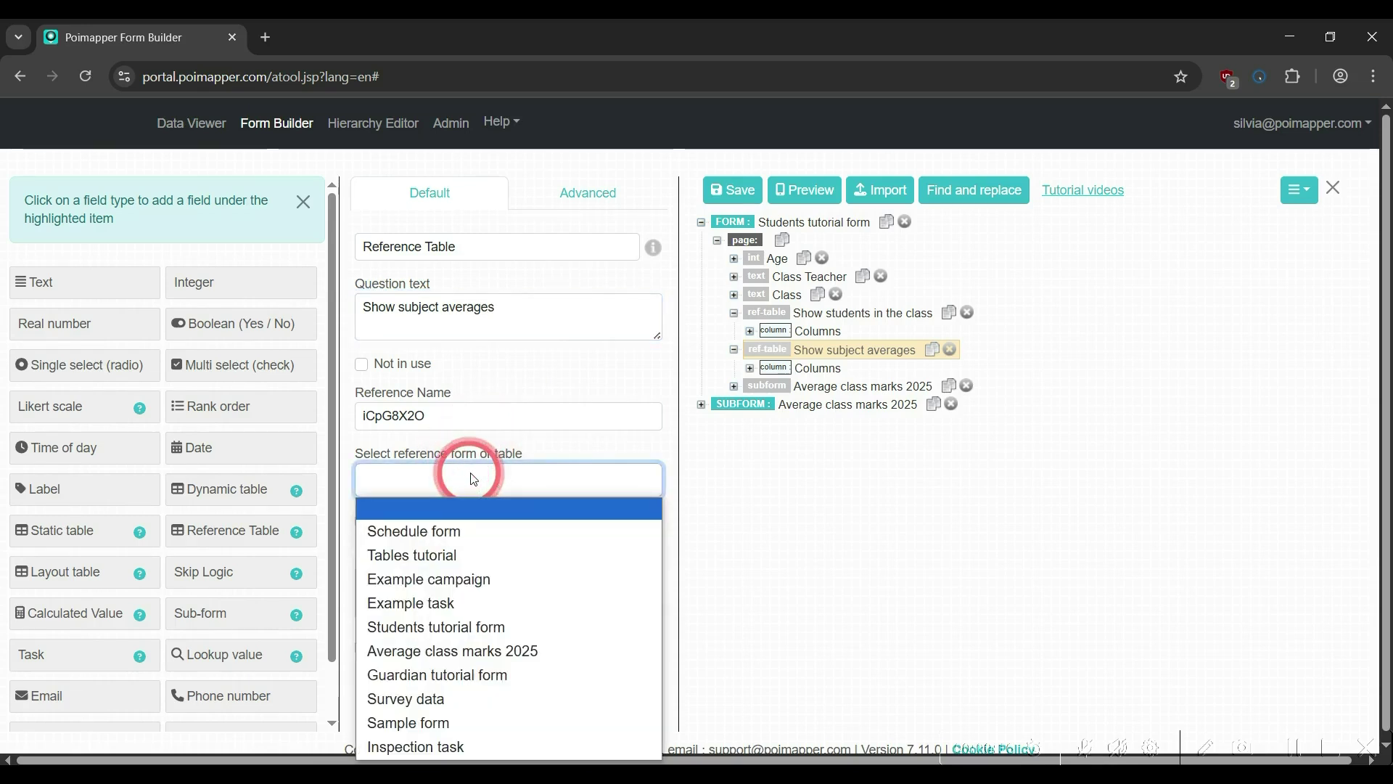
left_click(503, 652)
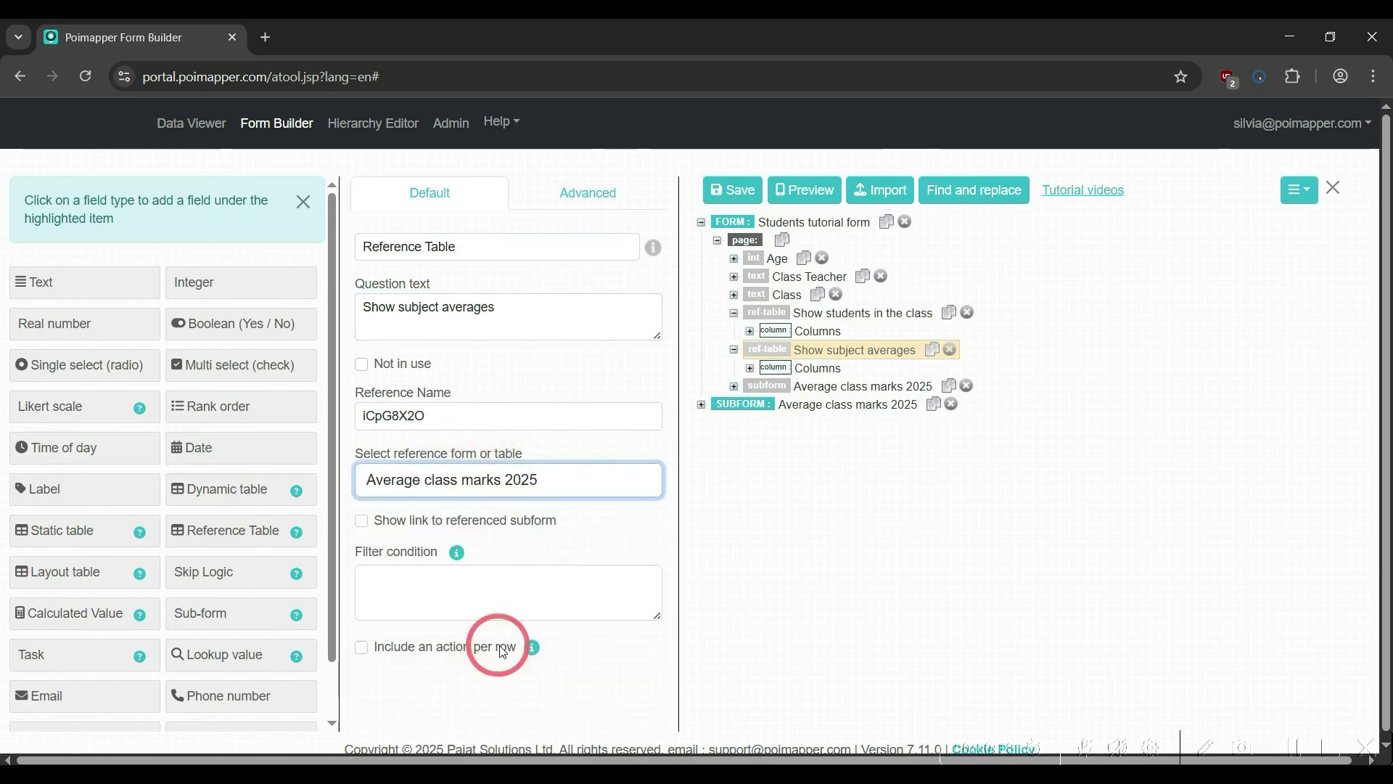
Set the reference name of the Average class marks 2025 subform to marks
left_click(770, 411)
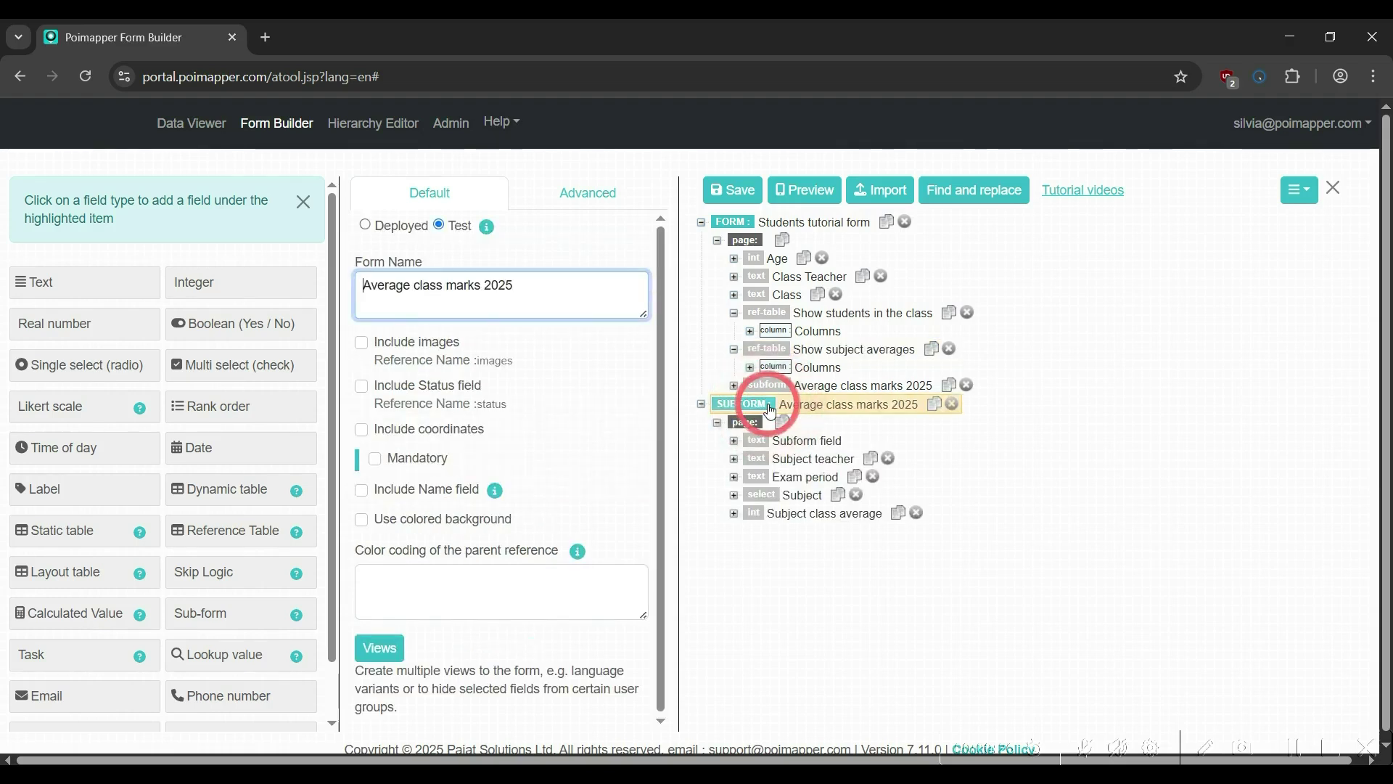
left_click(578, 192)
left_click(447, 341)
type("marks")
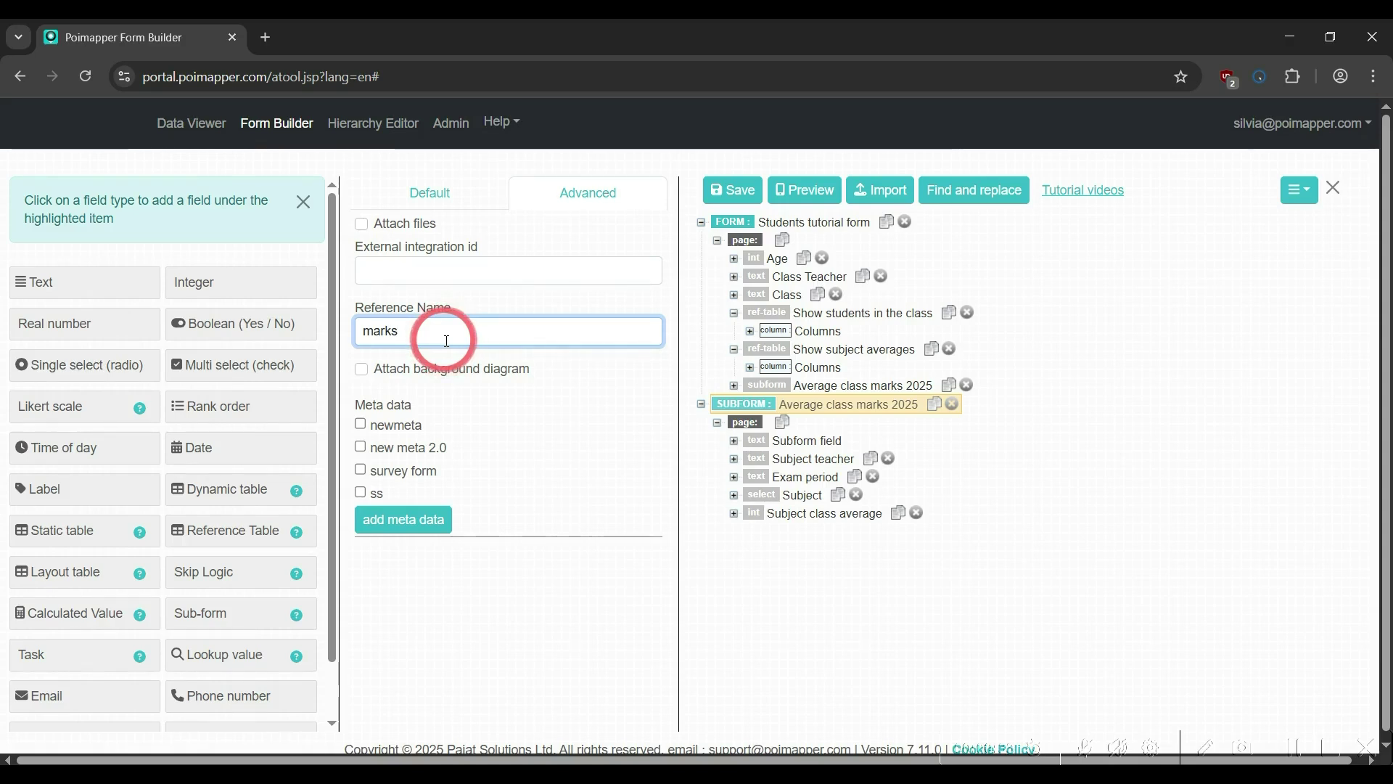
Delete the default Question column from the Show subject averages reference table
left_click(803, 354)
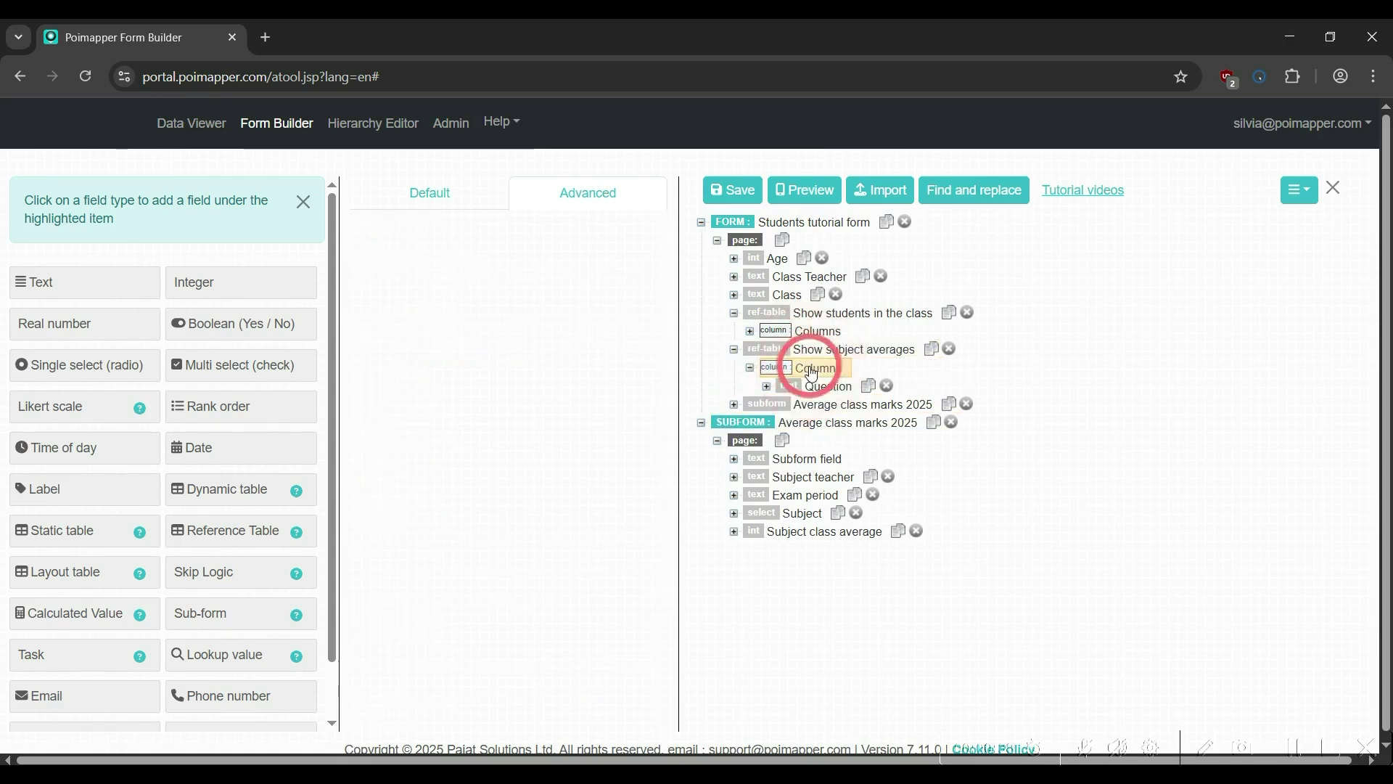
left_click(889, 384)
left_click(878, 284)
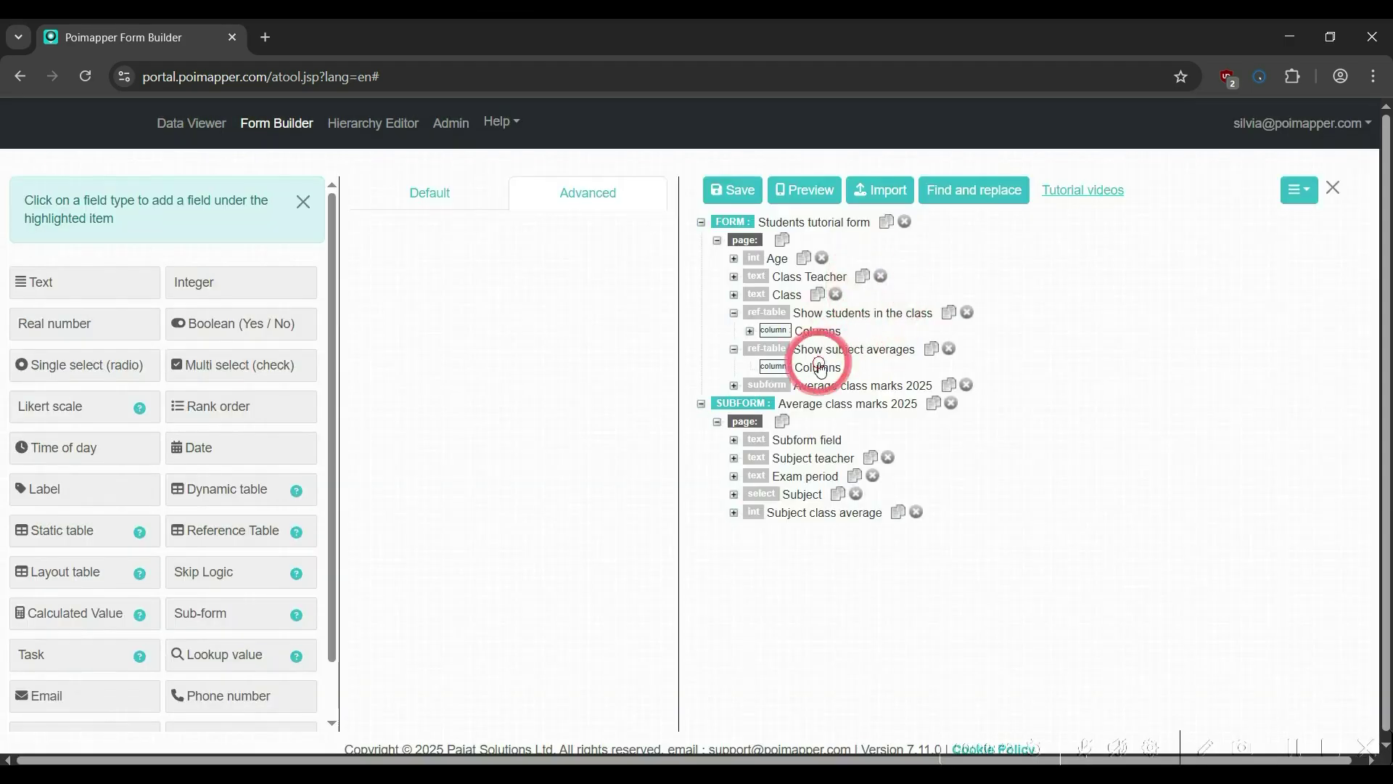
Add a calculated value column "Subject" to the Show subject averages table with the calculation statement _marks.subject
left_click(78, 611)
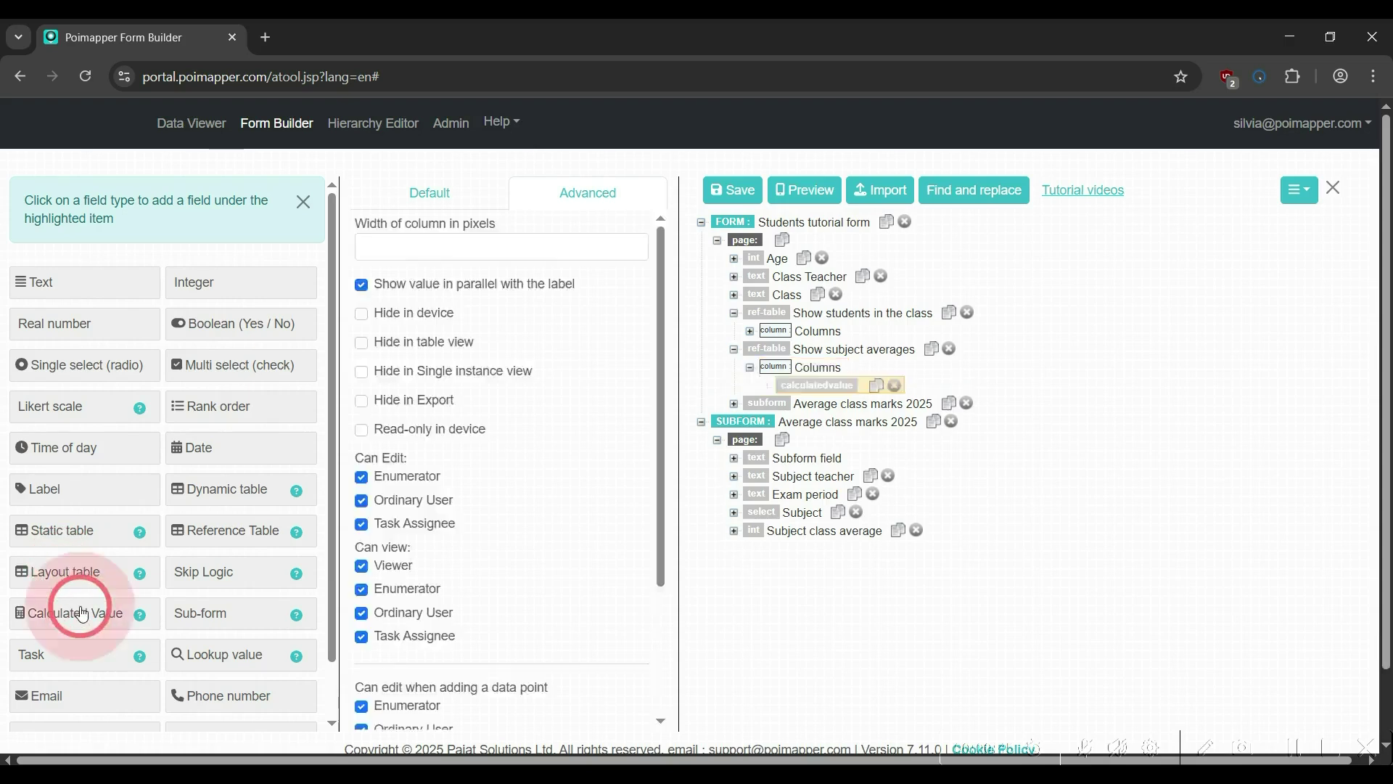
left_click(429, 192)
left_click(439, 338)
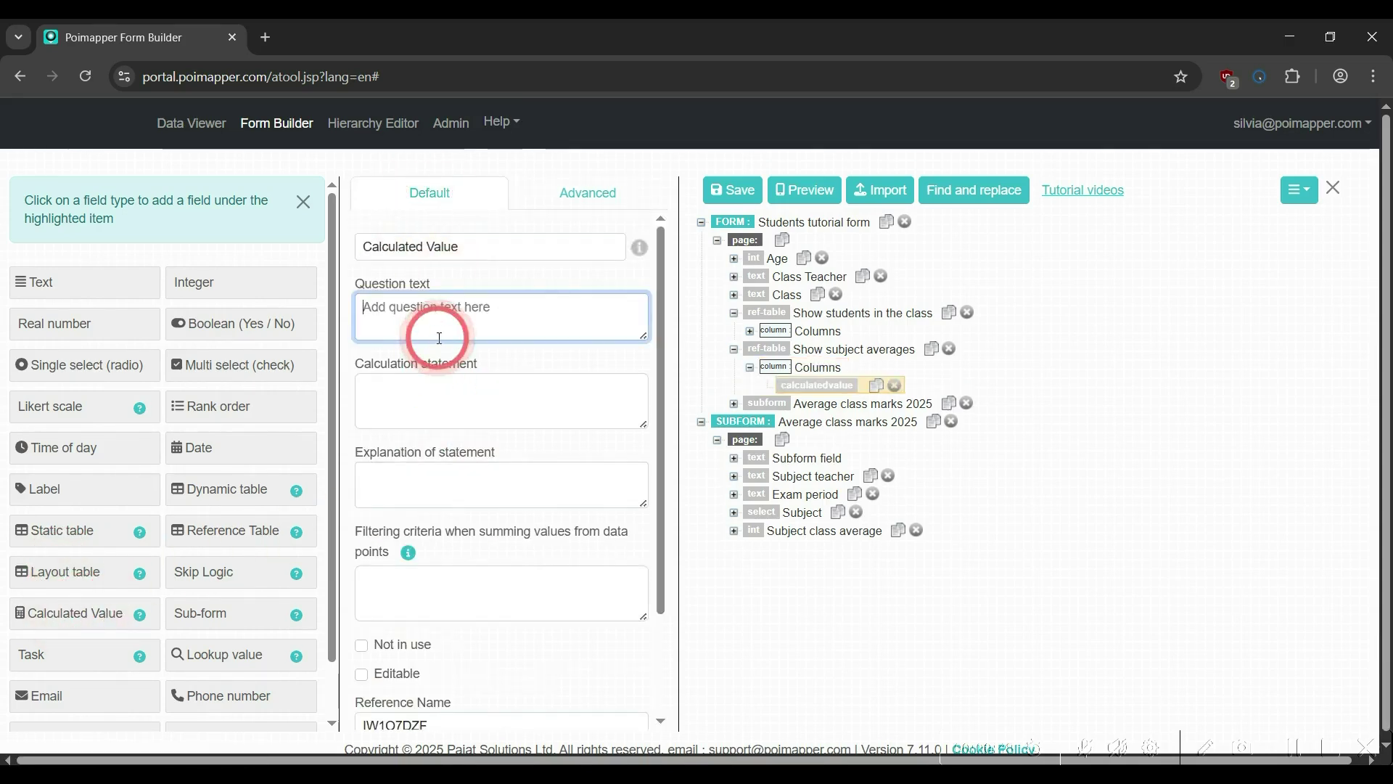
type("Subject")
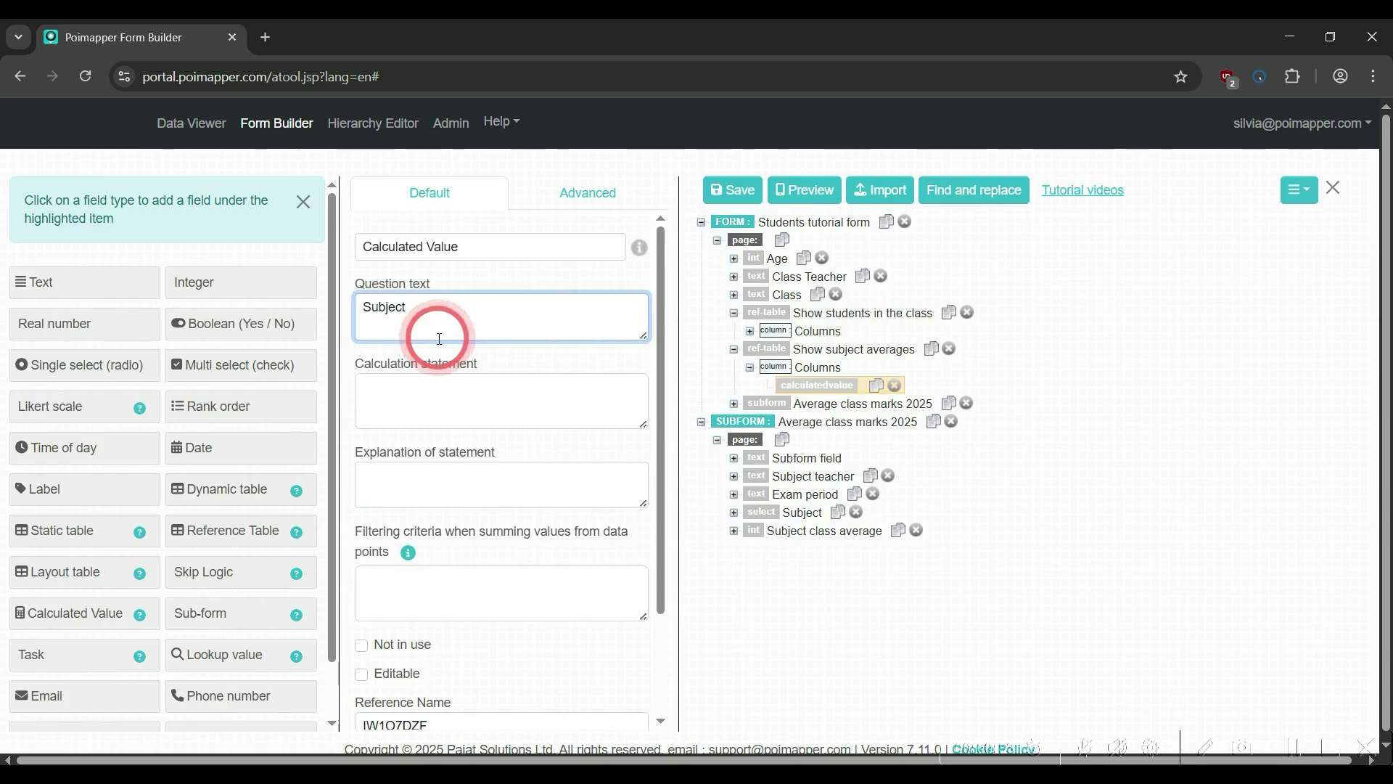
left_click(426, 388)
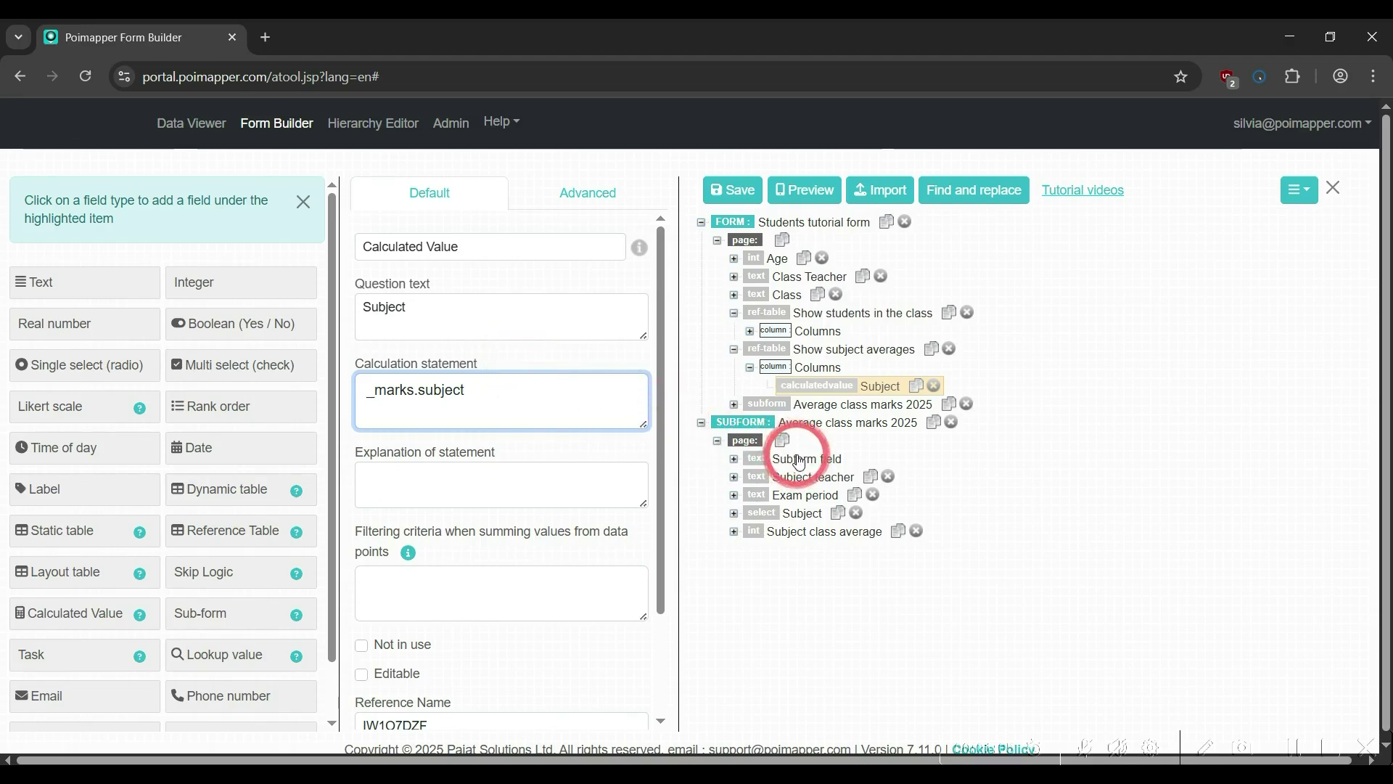
Check the reference name of the Subject field in the Average class marks 2025 subform
left_click(801, 513)
scroll(524, 503, "down", 5)
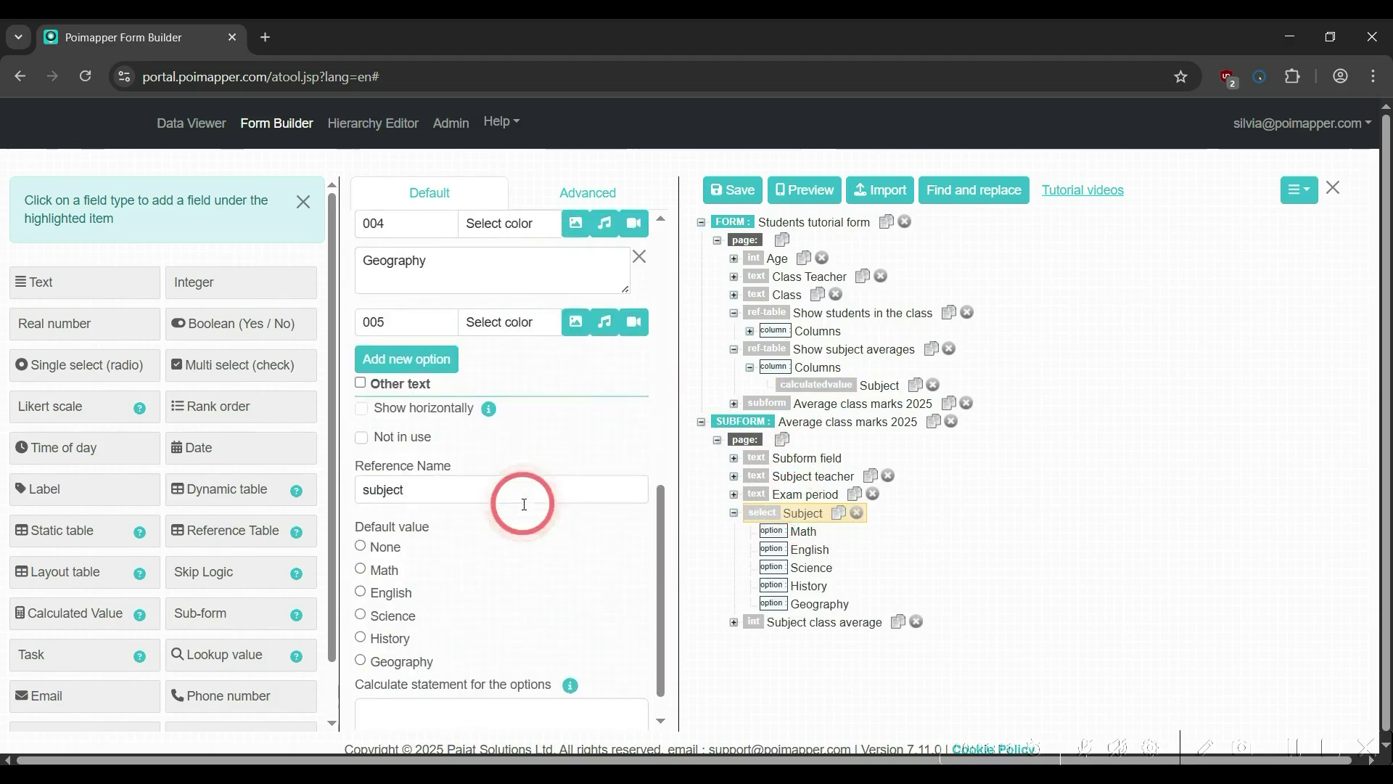
scroll(524, 504, "down", 1)
left_click(535, 446)
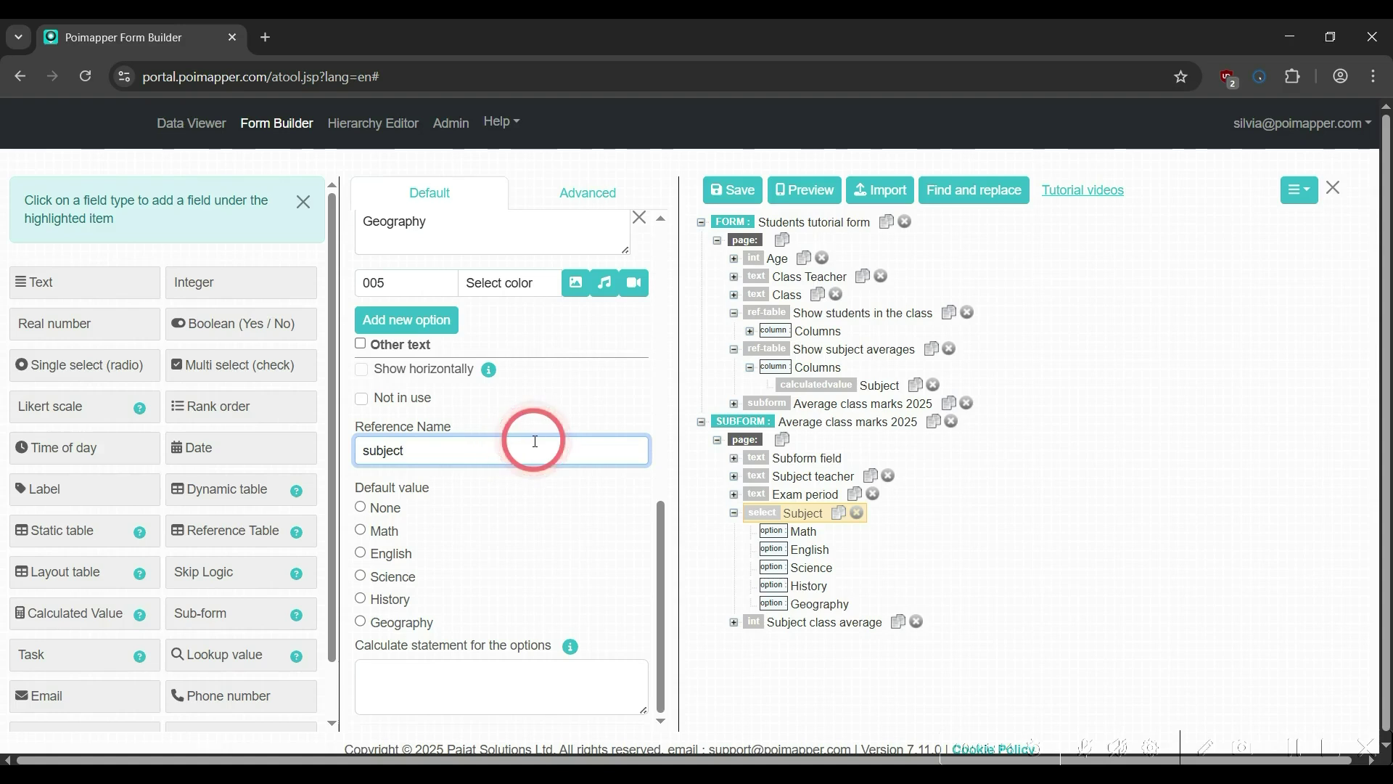
Add a calculated value column "Subject average" to the Show subject averages table with the calculation statement _marks.average
left_click(780, 367)
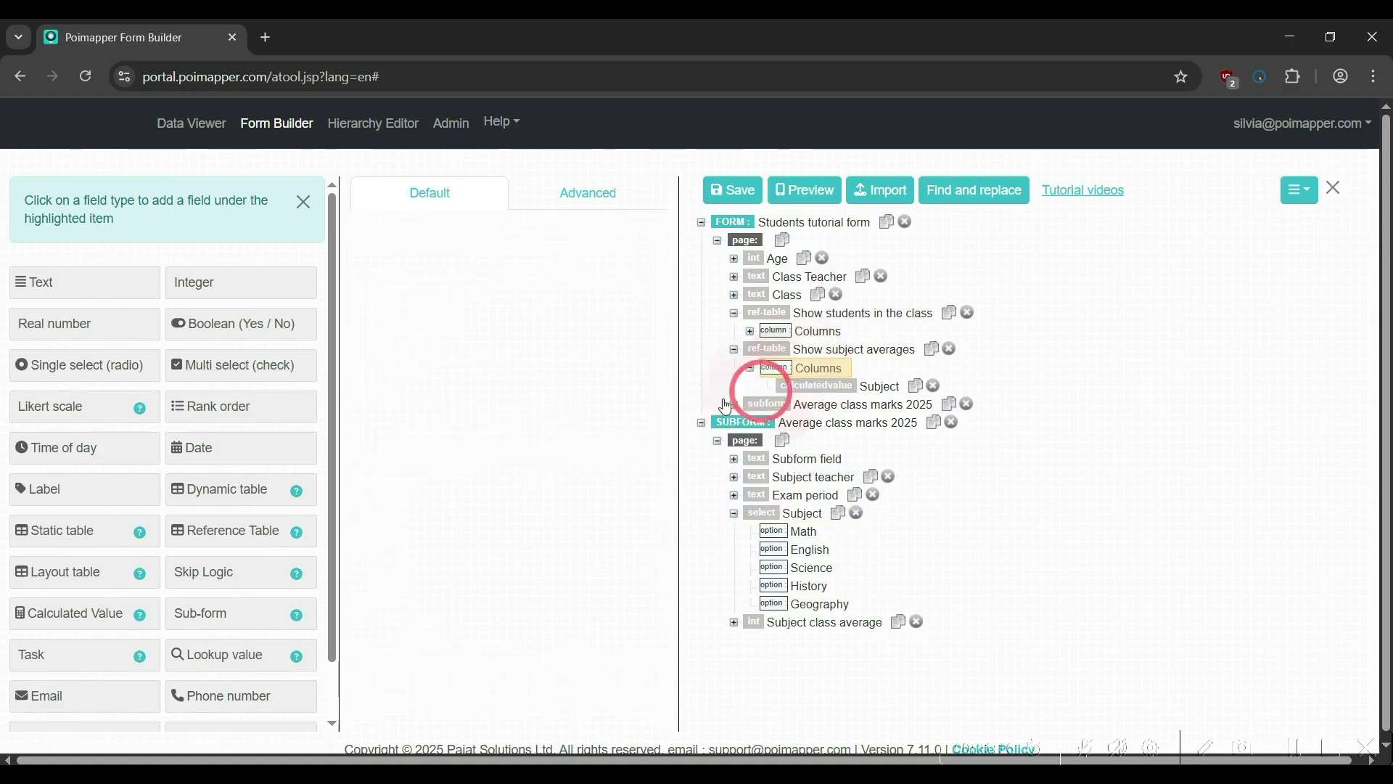
left_click(72, 628)
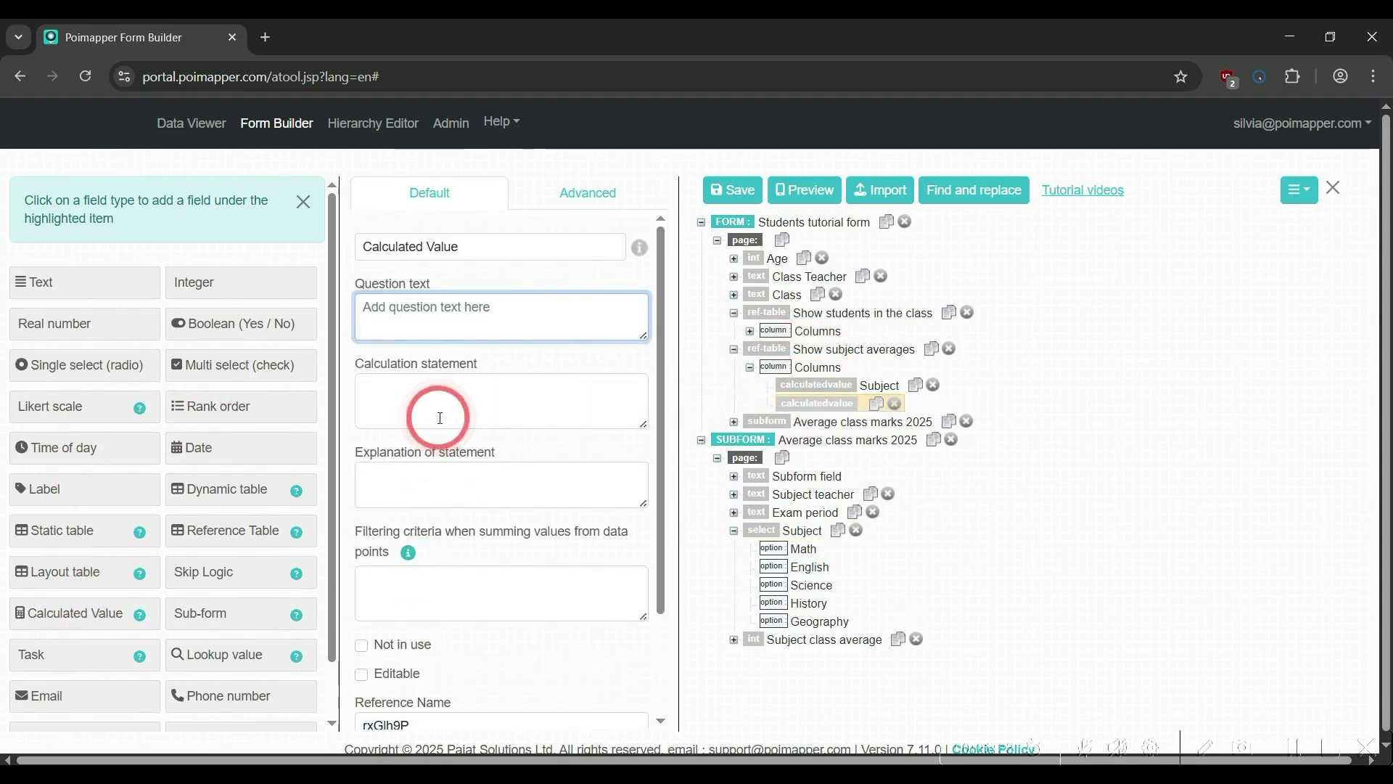
type("Subject average")
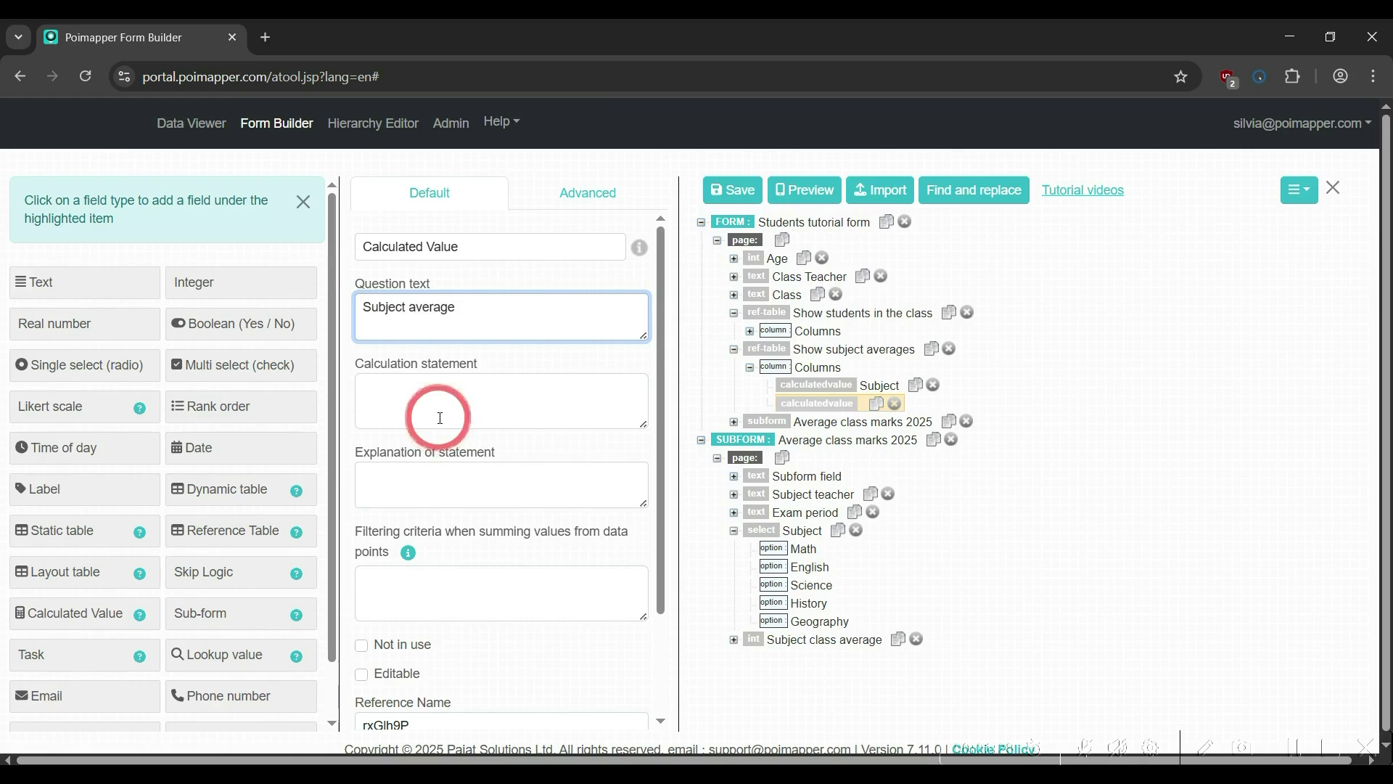
left_click(440, 418)
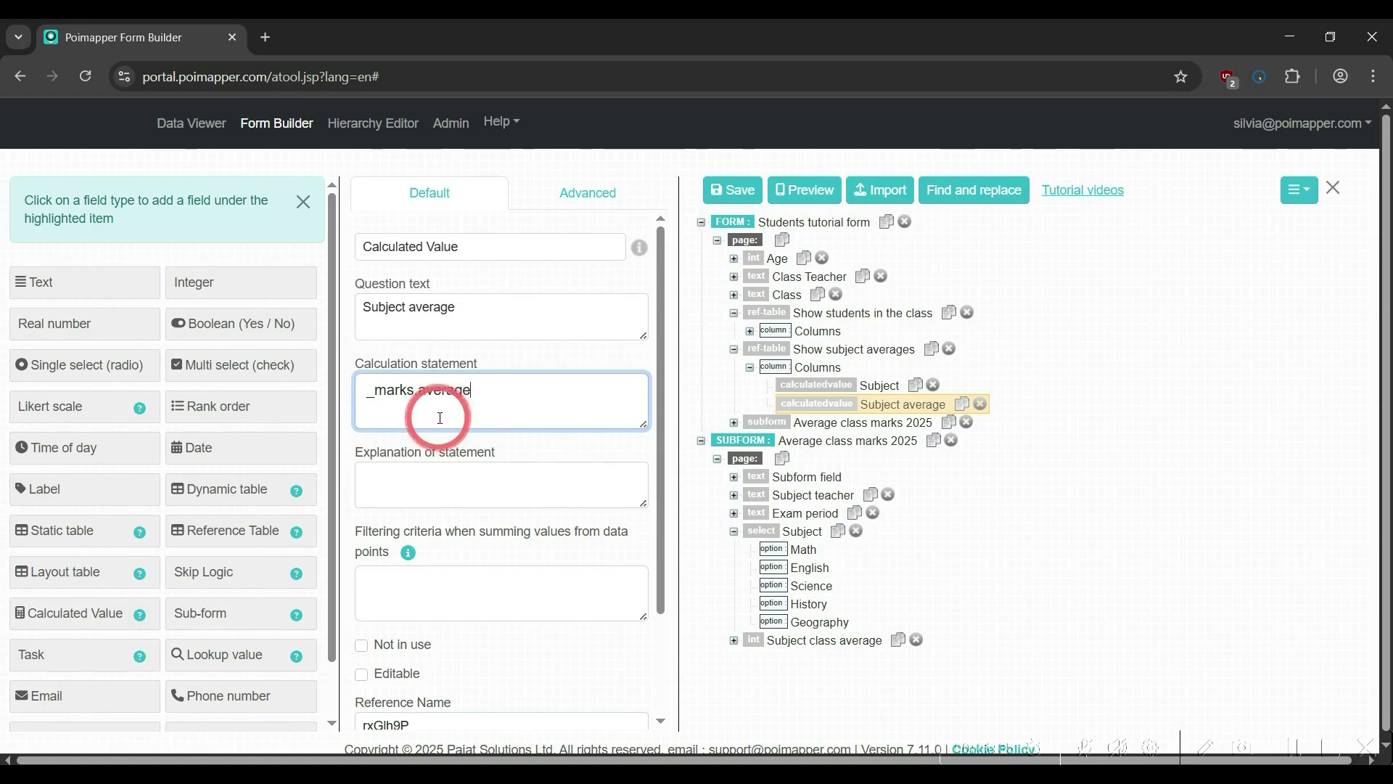
Add a calculated value column "Teacher" to the Show subject averages table with the calculation statement _marks.teacher
left_click(818, 368)
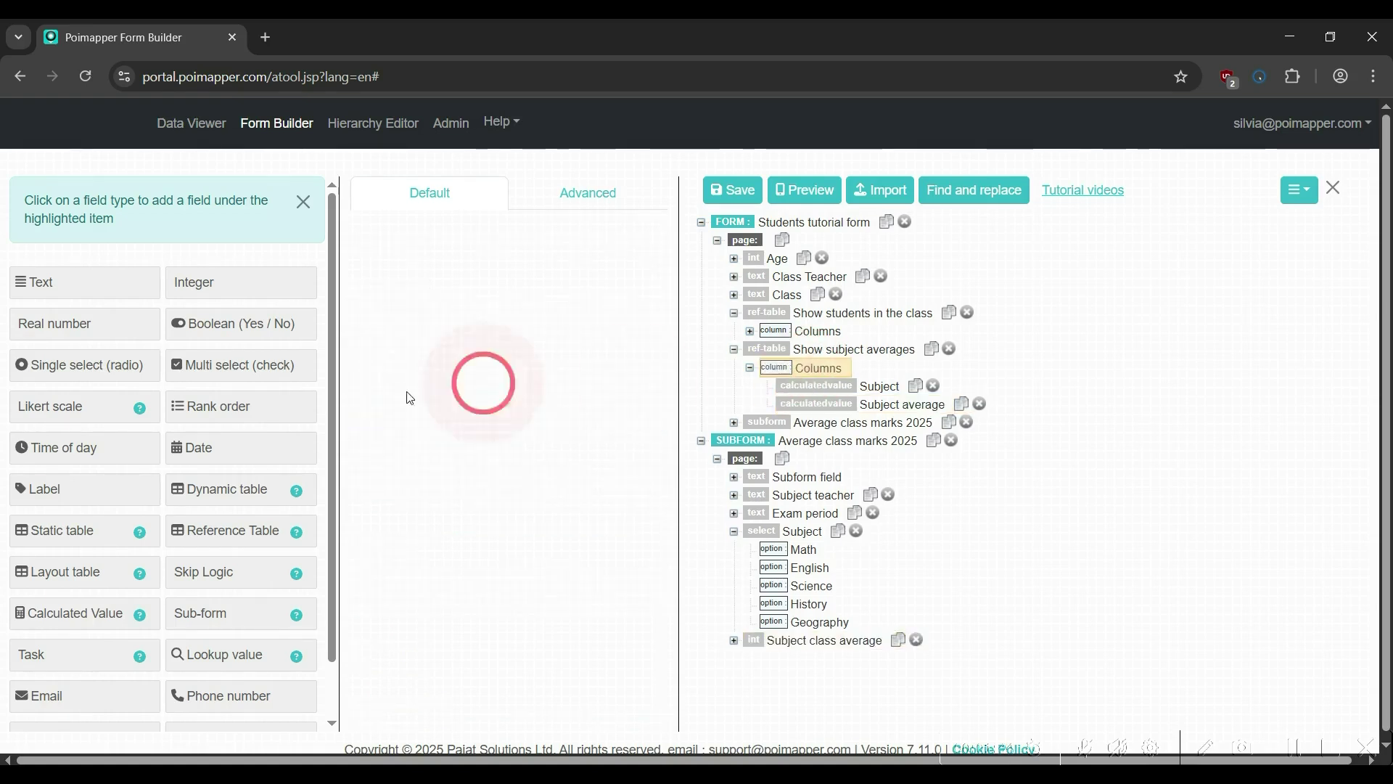
scroll(149, 421, "down", 1)
left_click(116, 548)
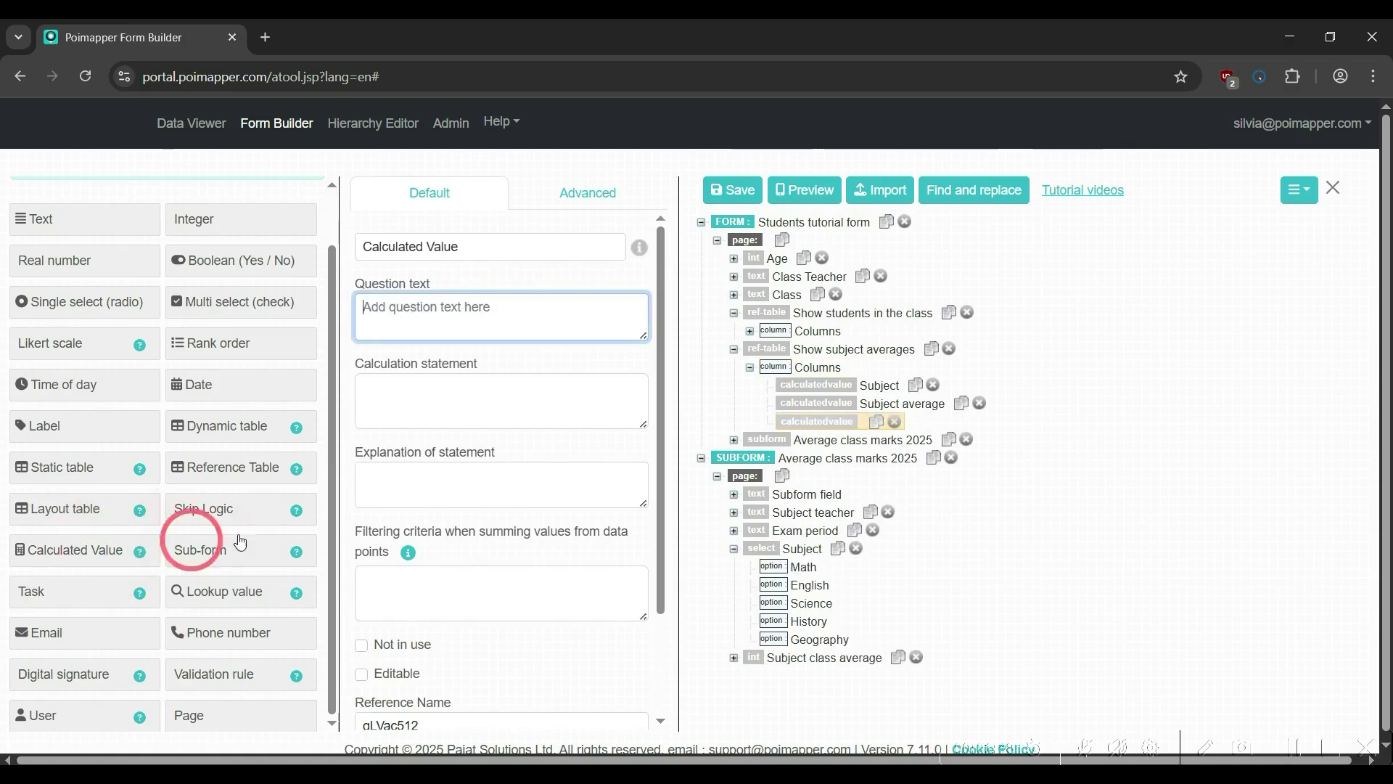
type("Teacher")
left_click(414, 382)
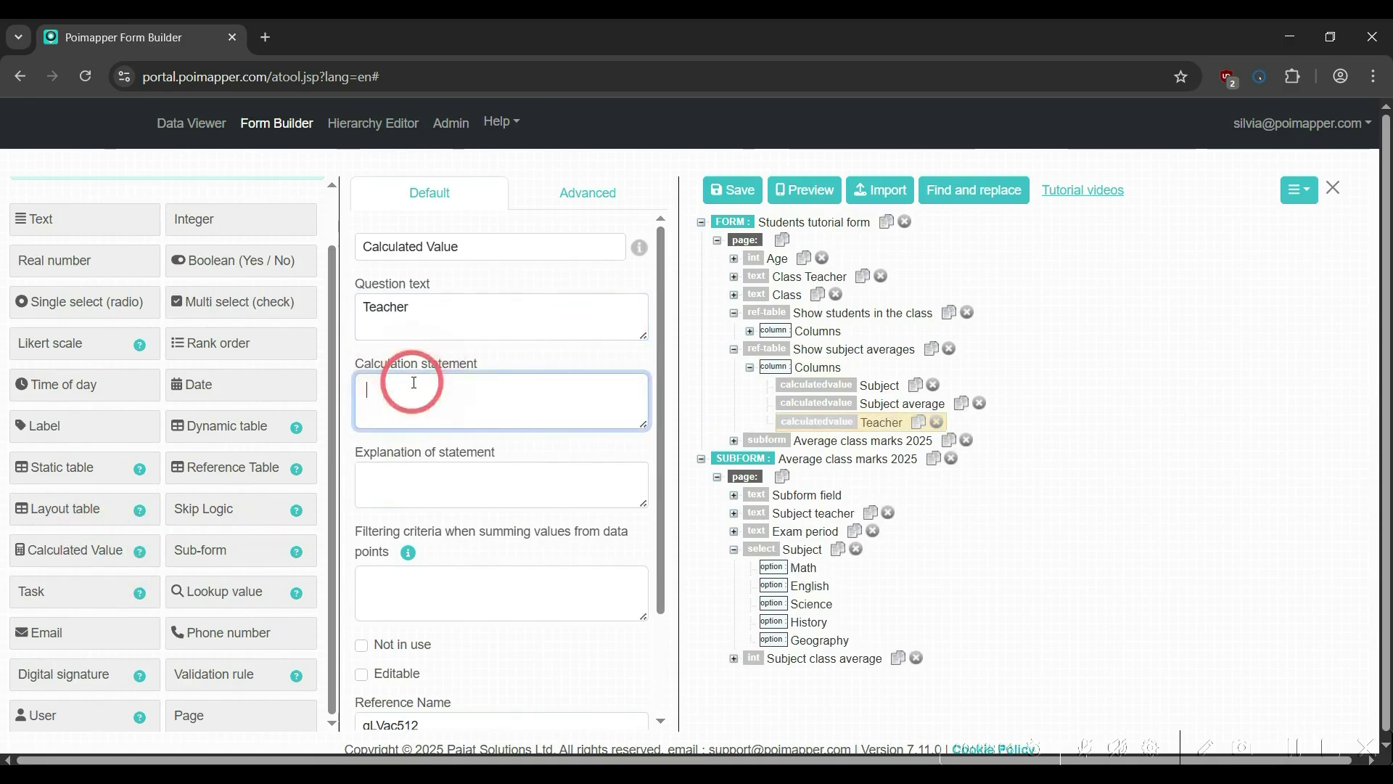
type("_n")
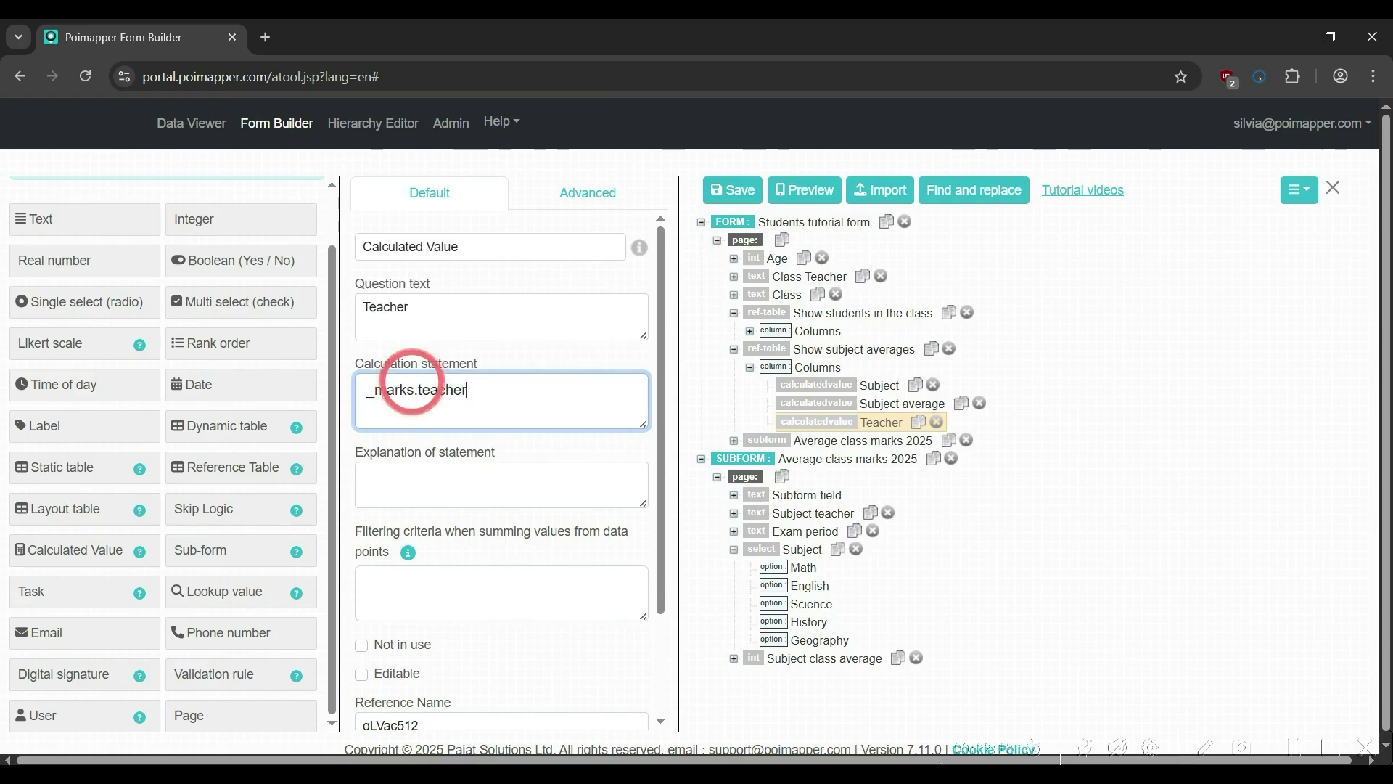
Add a calculated value column "Exam period" to the Show subject averages table with the calculation statement _marks.period
left_click(814, 368)
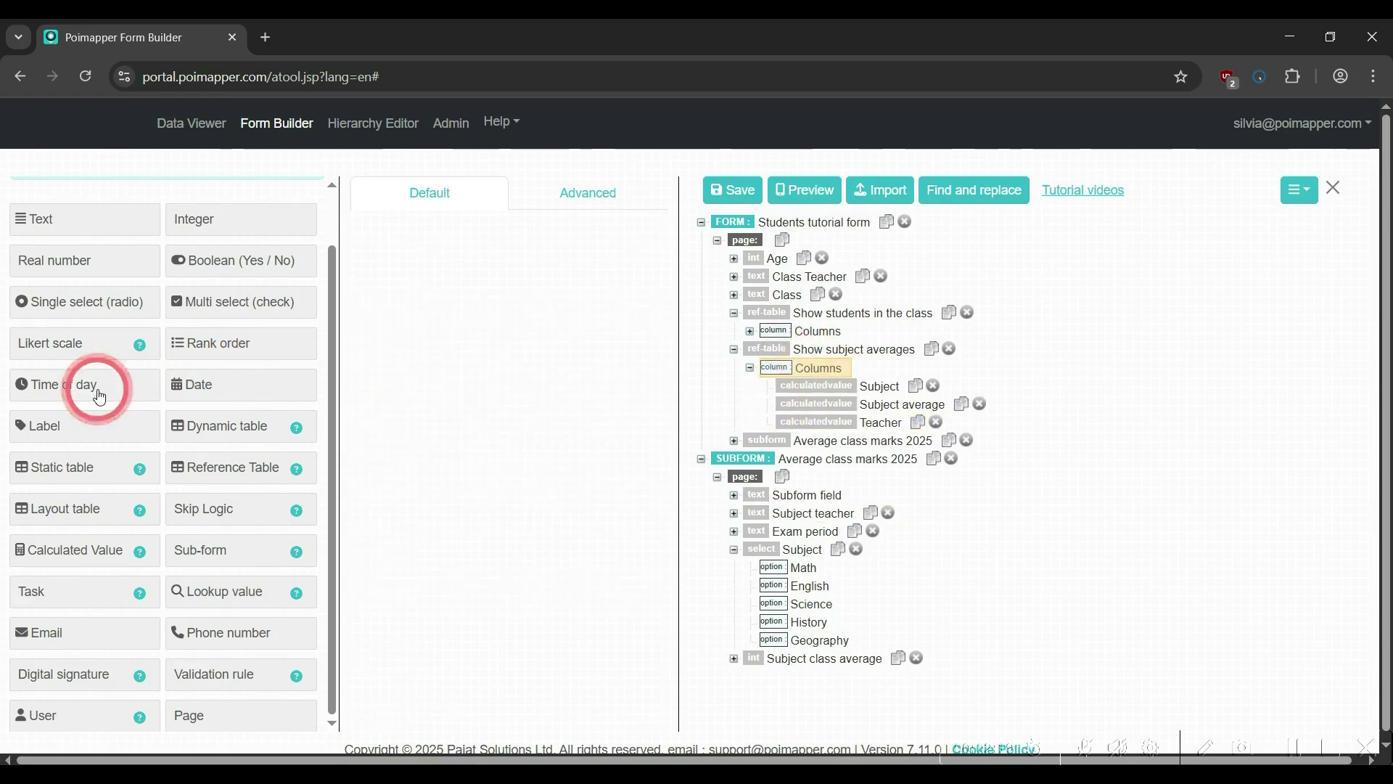
left_click(99, 549)
type("Exam period")
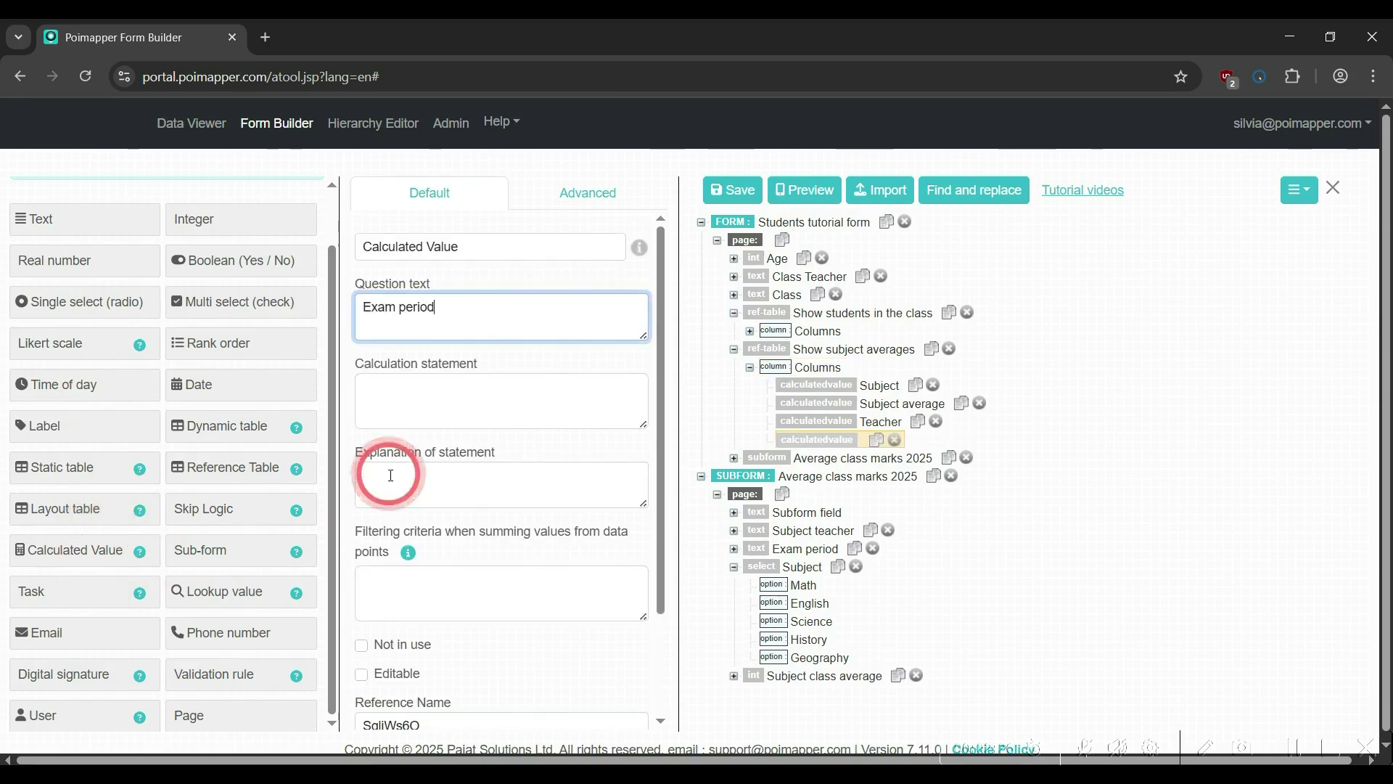
left_click(452, 400)
type("_marks.period")
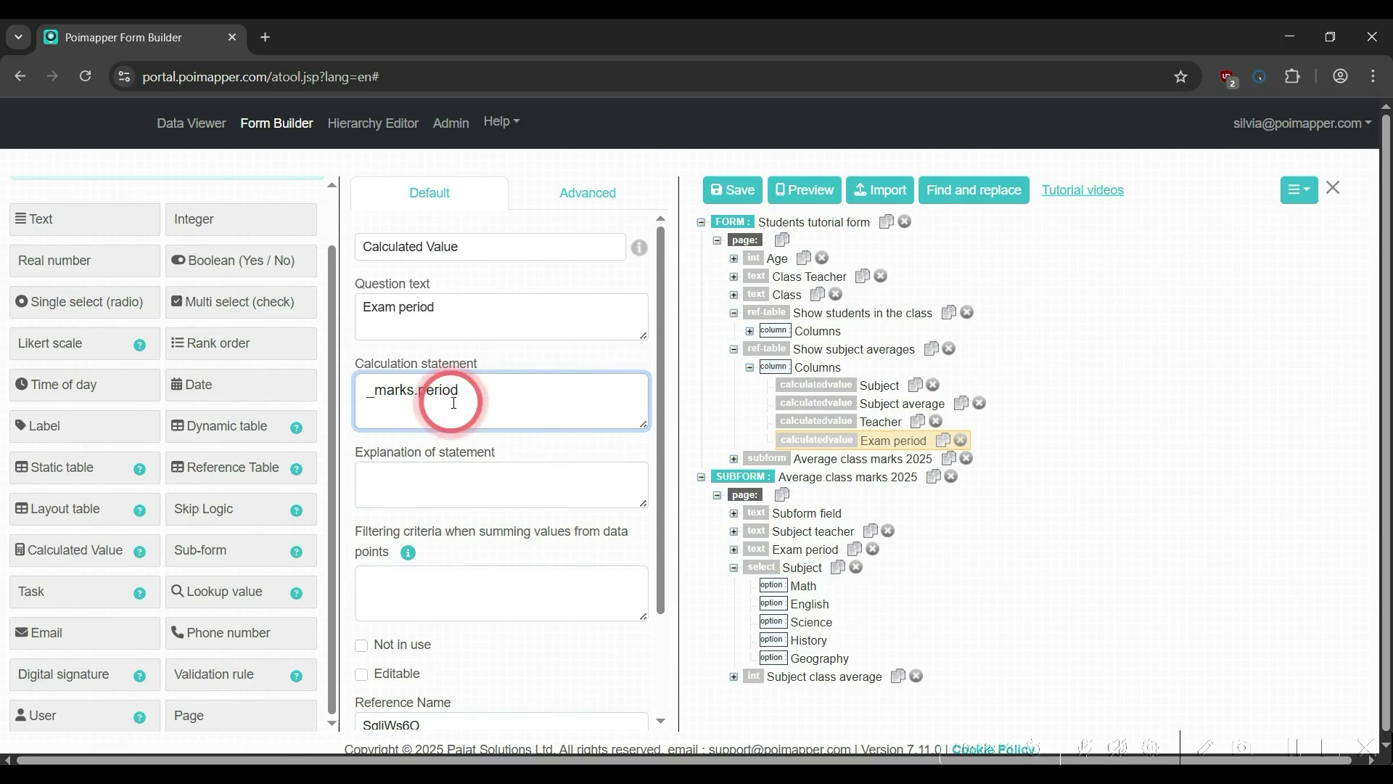
Add a text column "Teacher remarks" after Exam period in the Show subject averages table
left_click(102, 219)
left_click(359, 334)
type("Teacher remarks")
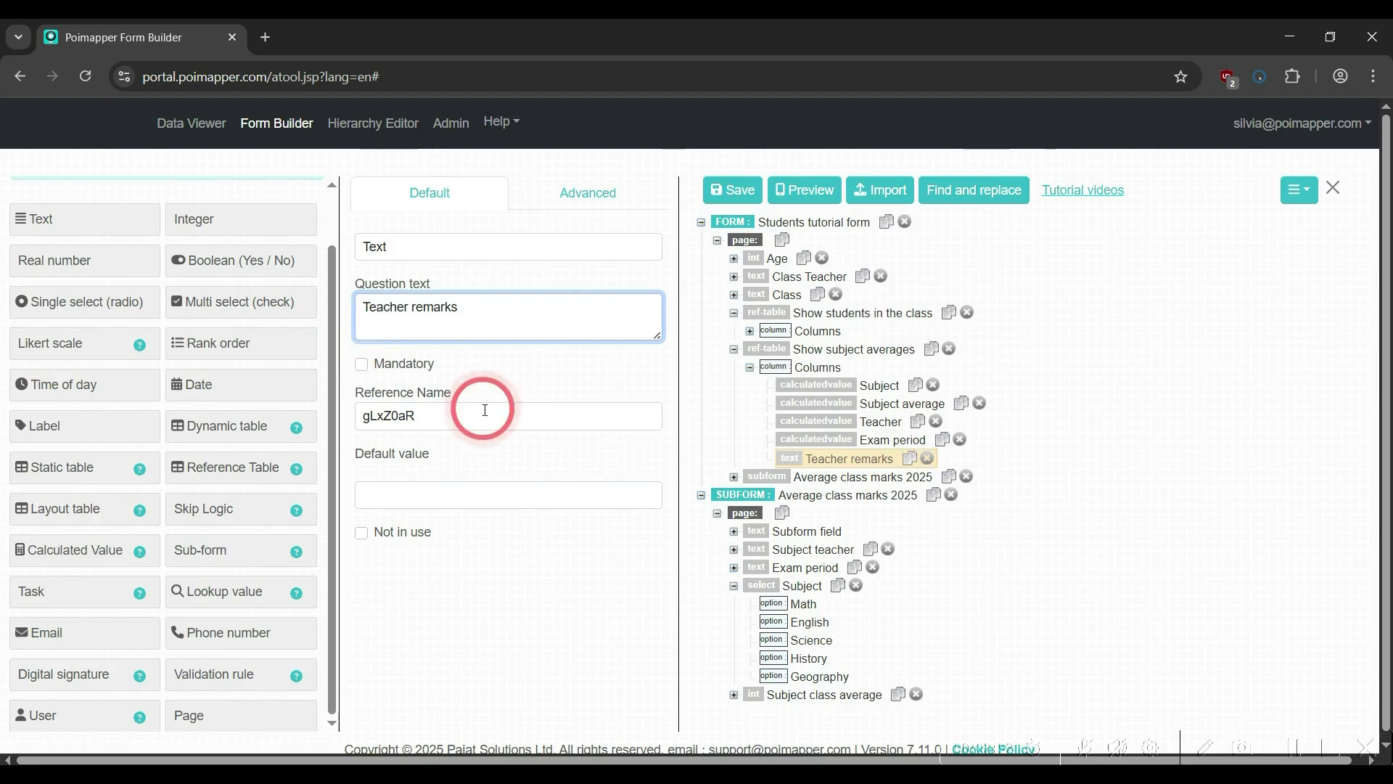
Save the Students tutorial form with its new columns and start a new entry of it in the Data Viewer
left_click(731, 201)
left_click(195, 123)
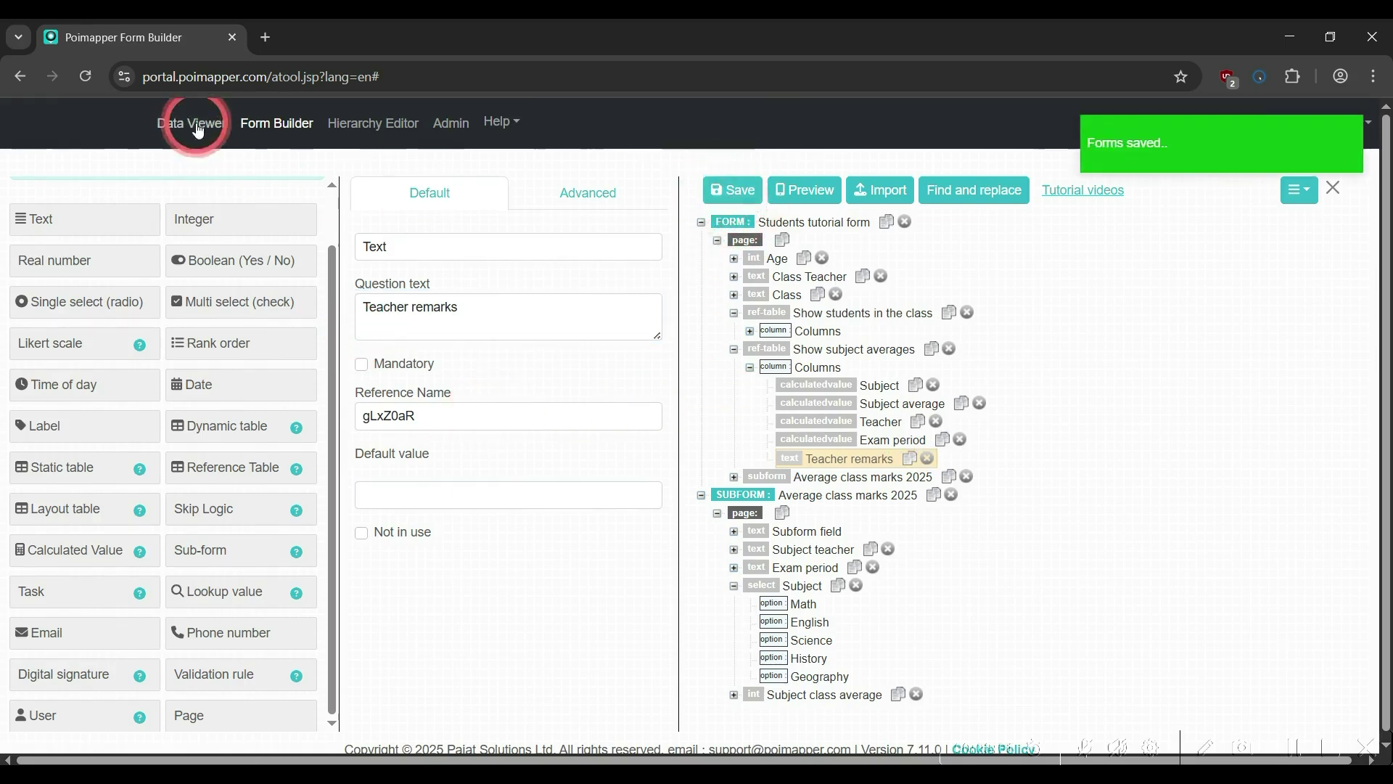
left_click(1101, 234)
left_click(1097, 164)
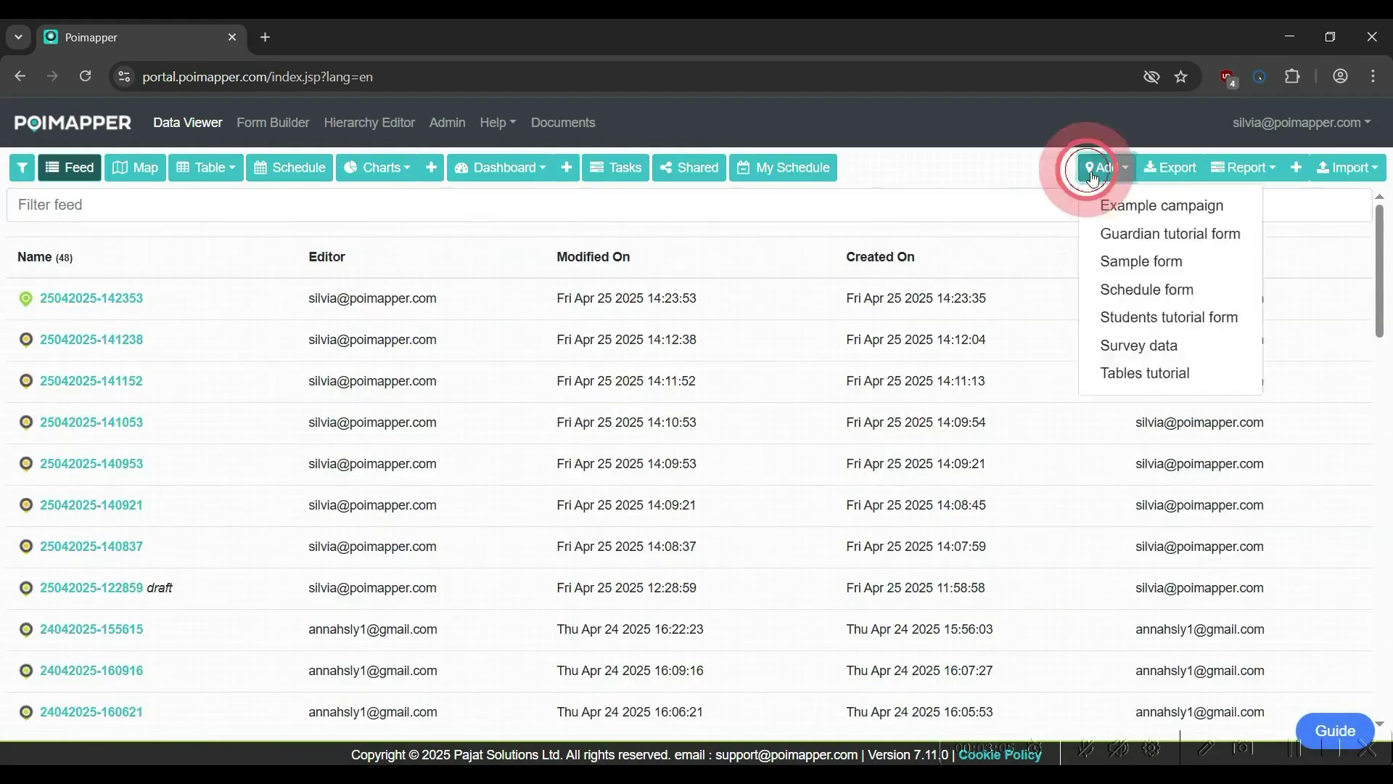
left_click(1132, 315)
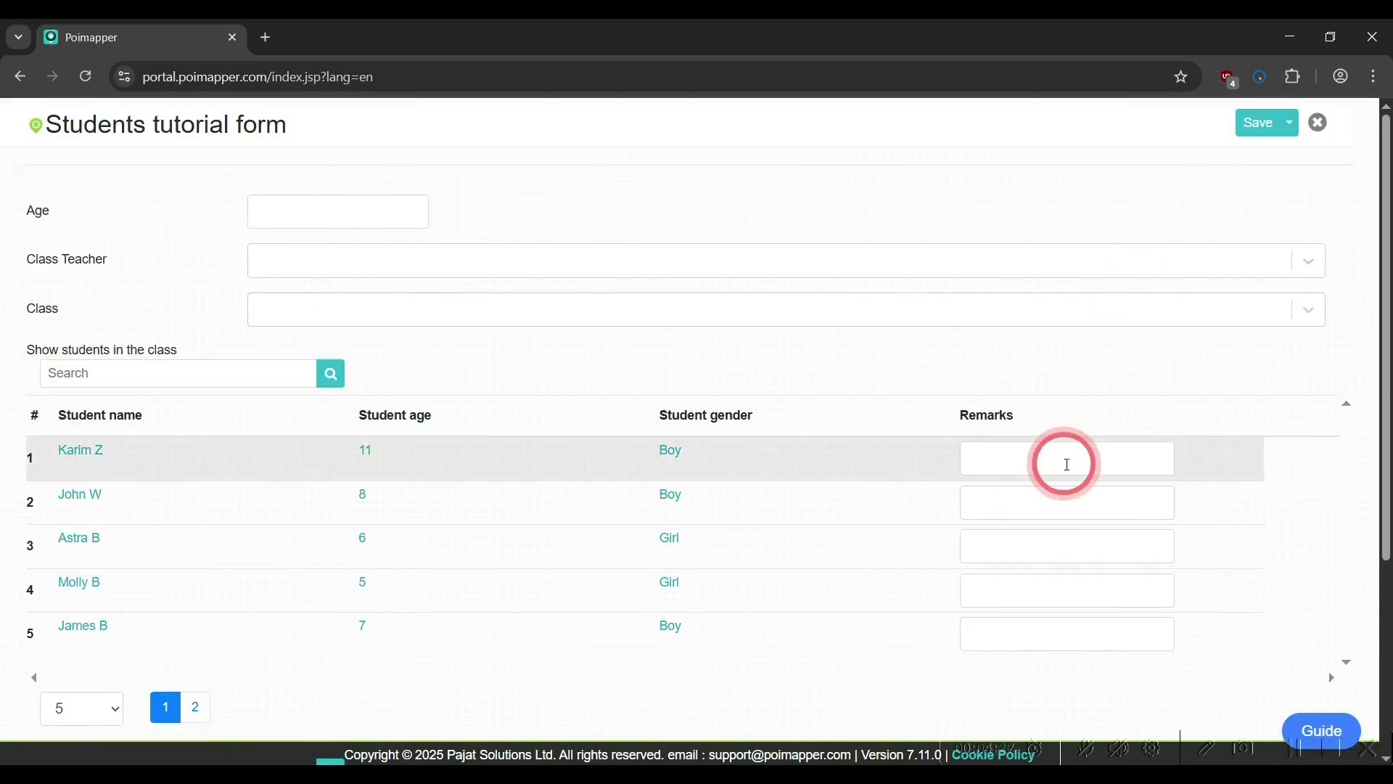
Add an Average class marks 2025 subform entry with a subject teacher, exam period Febuary midterms, subject Math and class average 78
scroll(1064, 462, "down", 4)
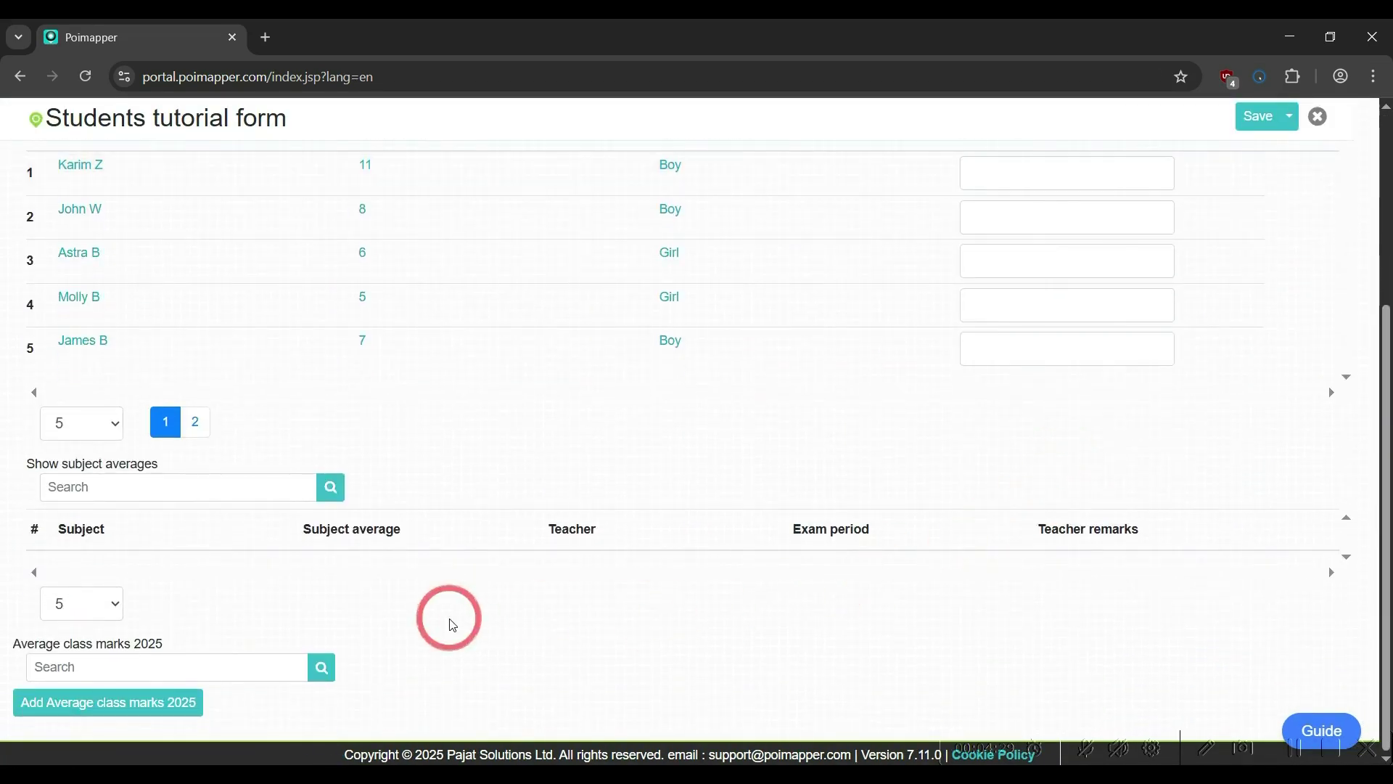
left_click(141, 703)
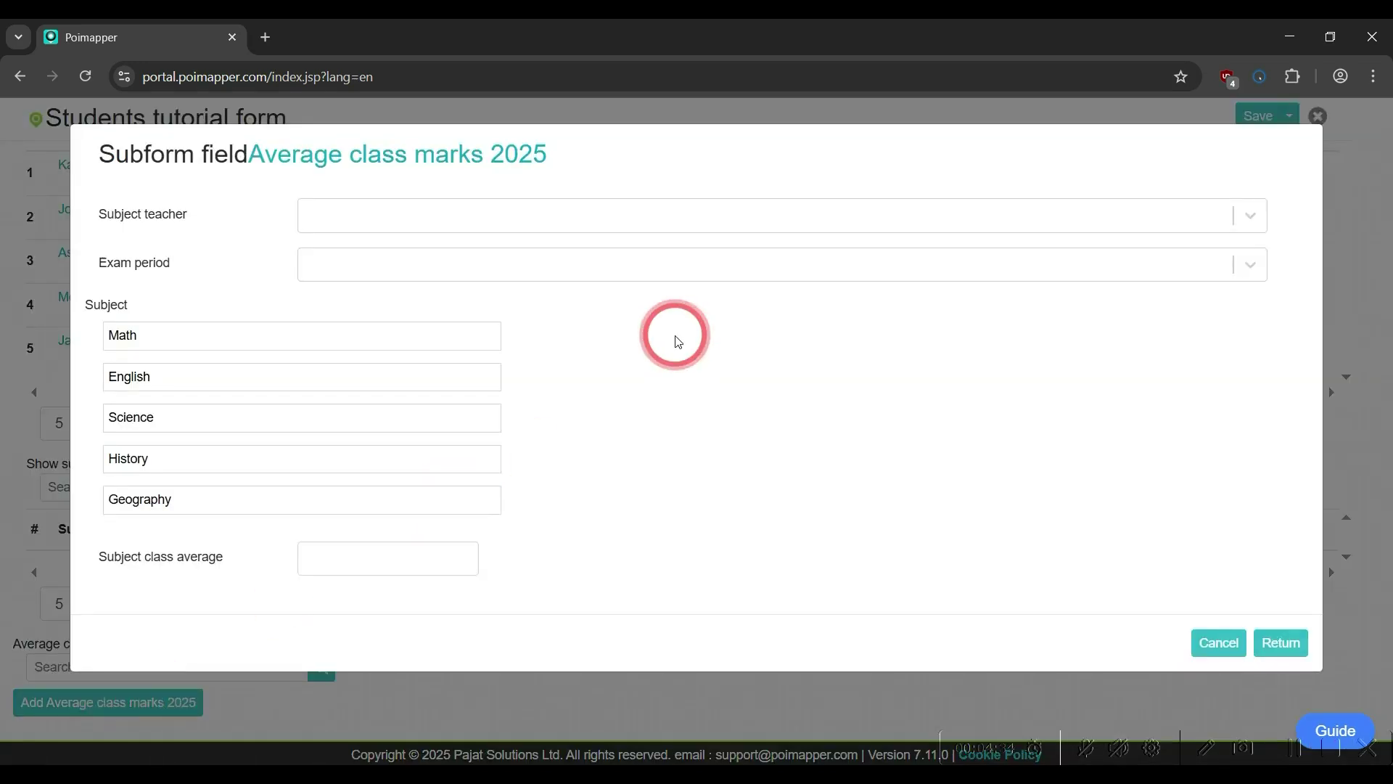
left_click(733, 216)
left_click(710, 270)
left_click(711, 272)
left_click(677, 310)
left_click(395, 337)
left_click(351, 559)
type("78")
left_click(661, 563)
left_click(1281, 643)
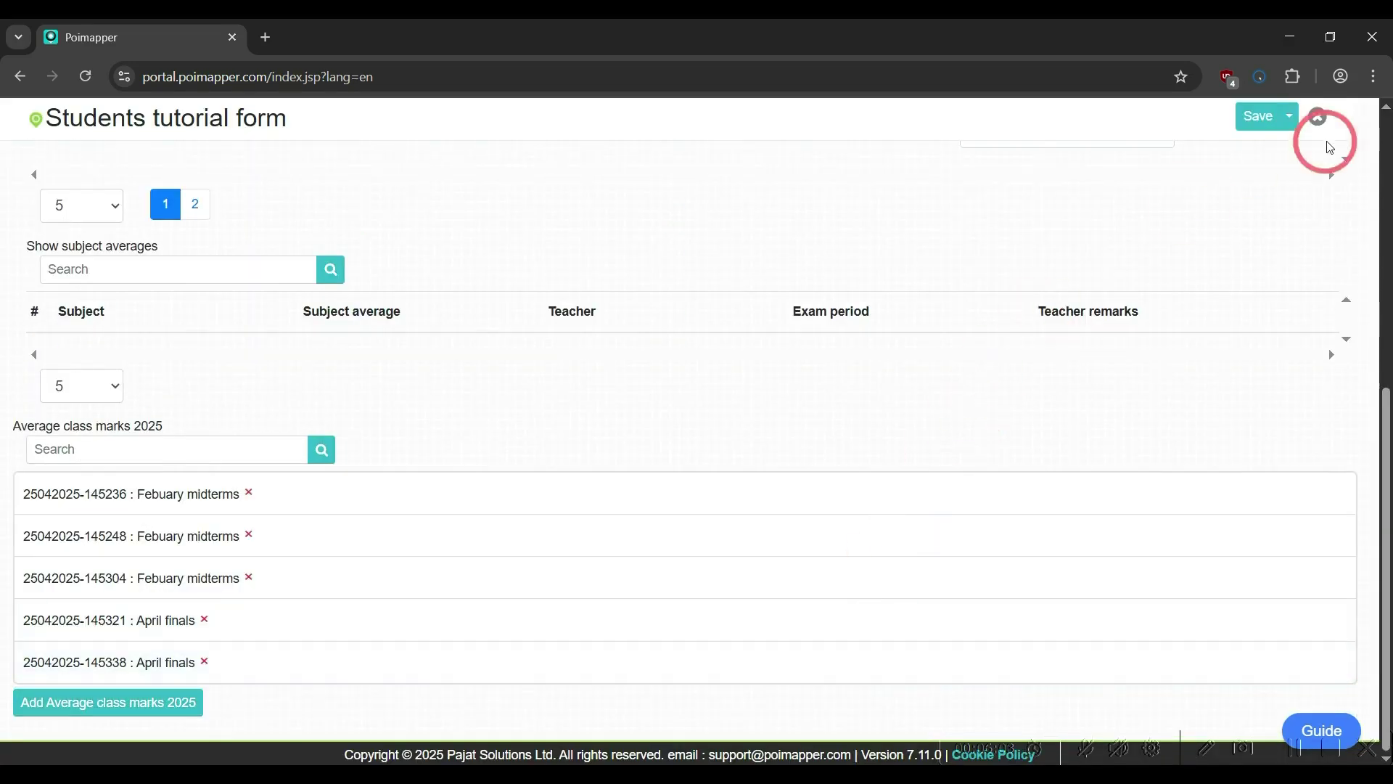
Save the Students tutorial form entry and review the rows of its Show subject averages table against the subform entries
left_click(1241, 120)
left_click(888, 248)
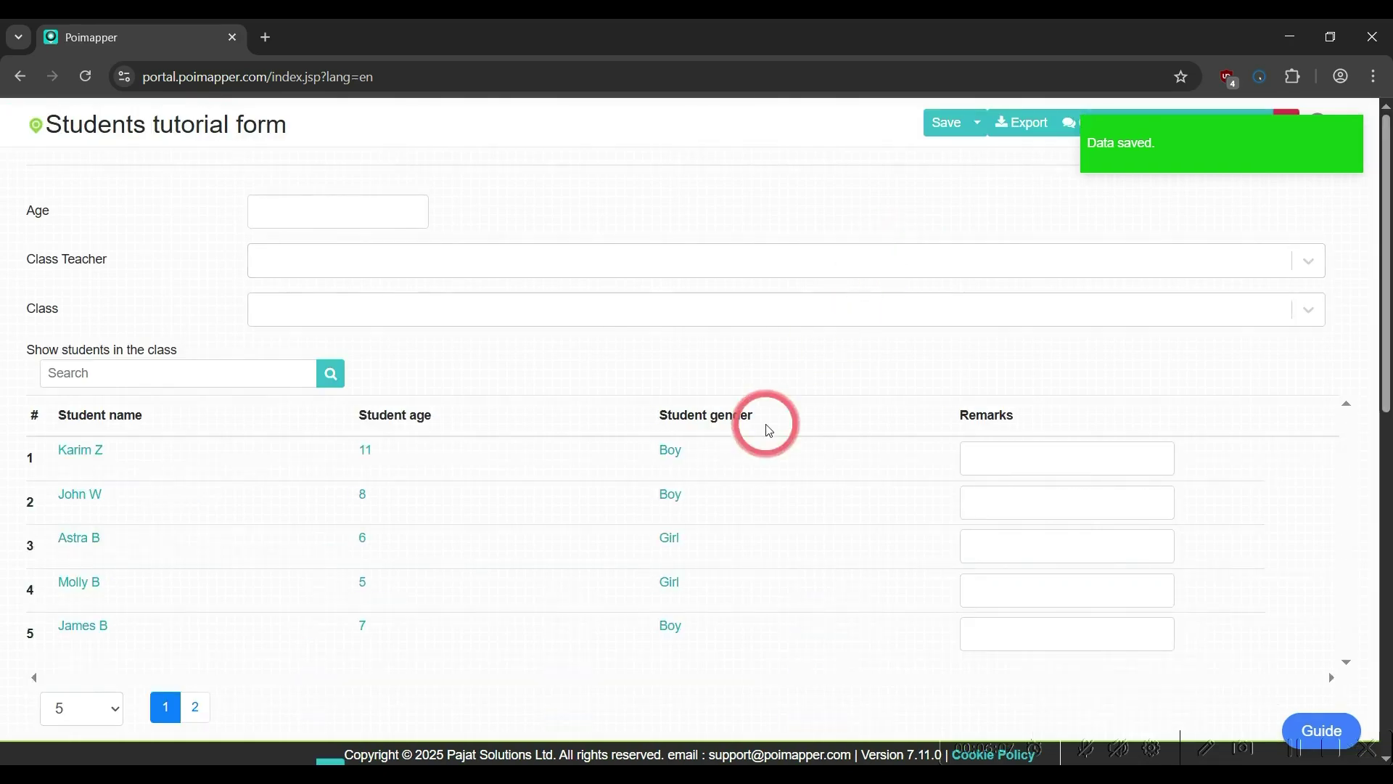
scroll(768, 430, "down", 3)
scroll(769, 429, "down", 5)
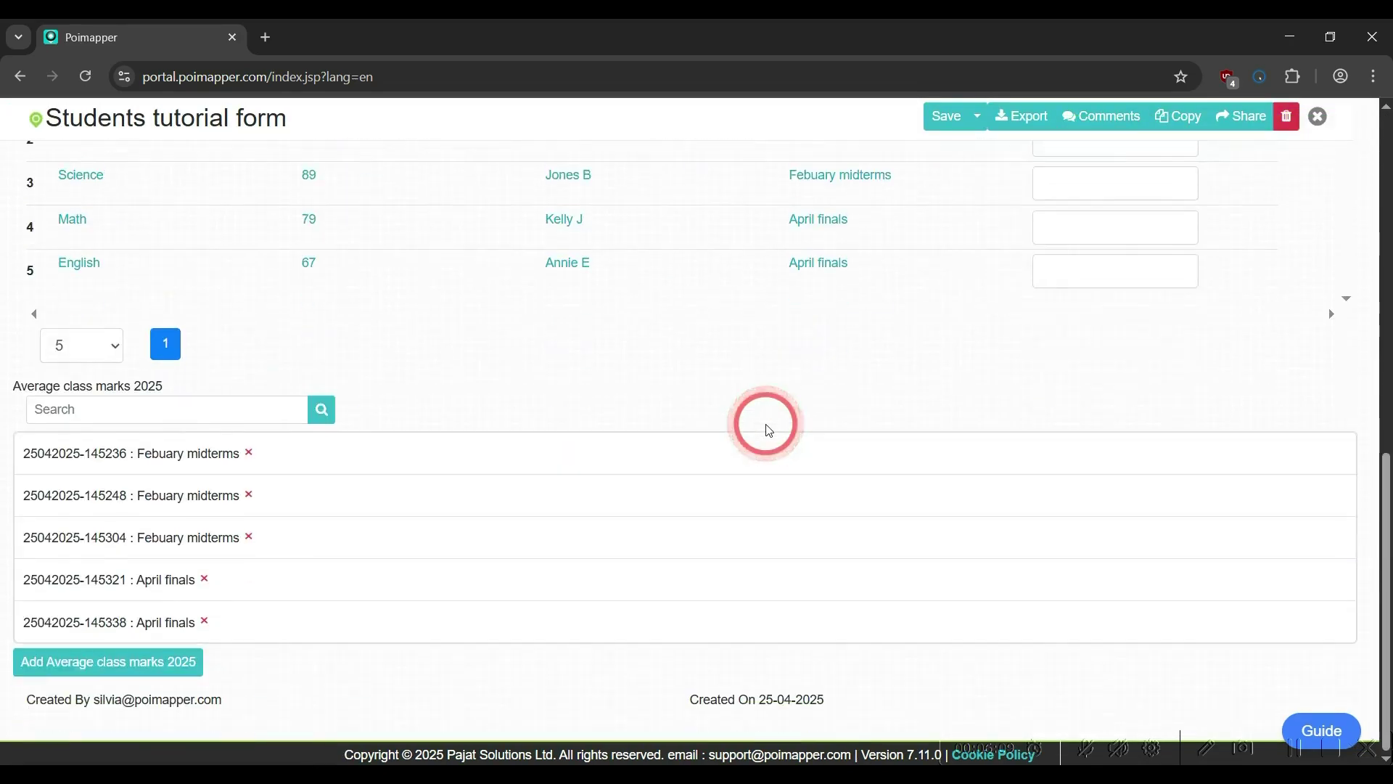
scroll(768, 430, "up", 1)
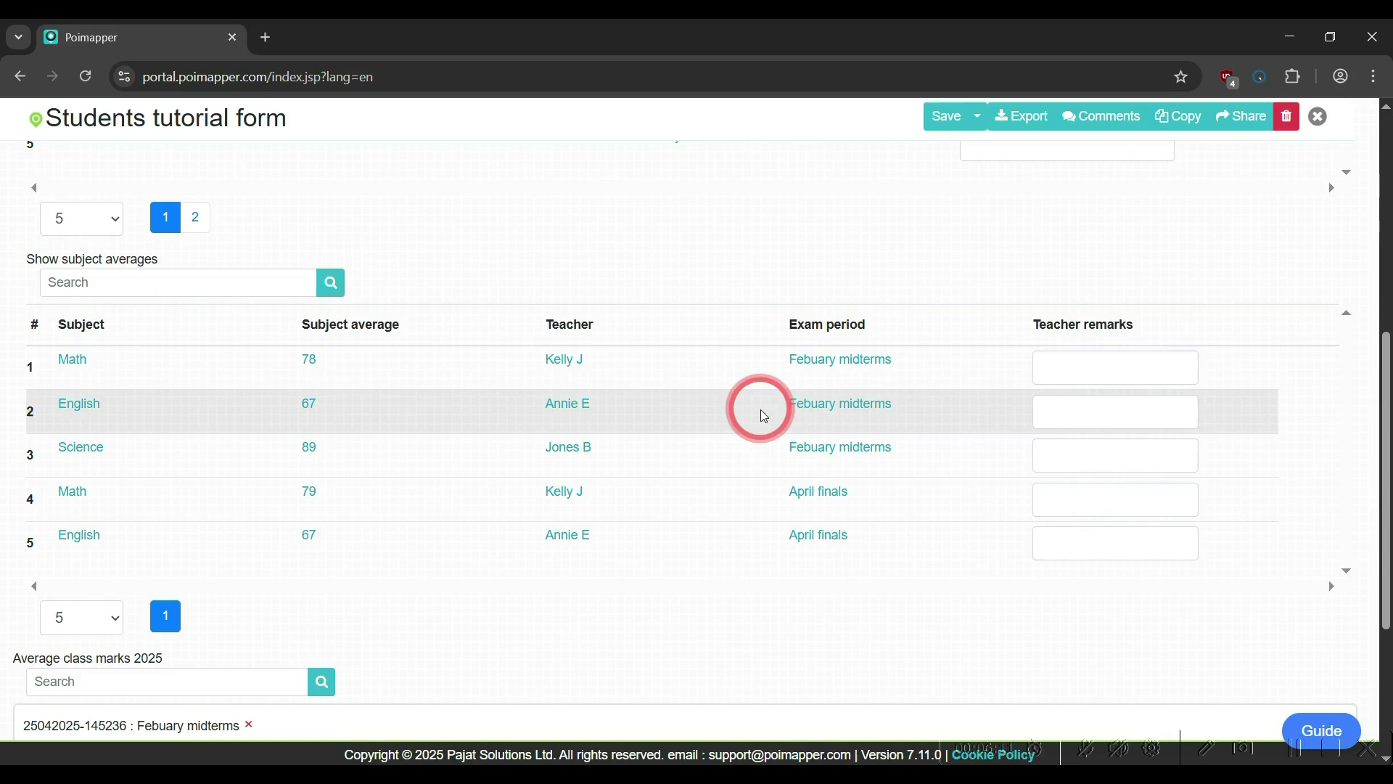
scroll(742, 521, "down", 2)
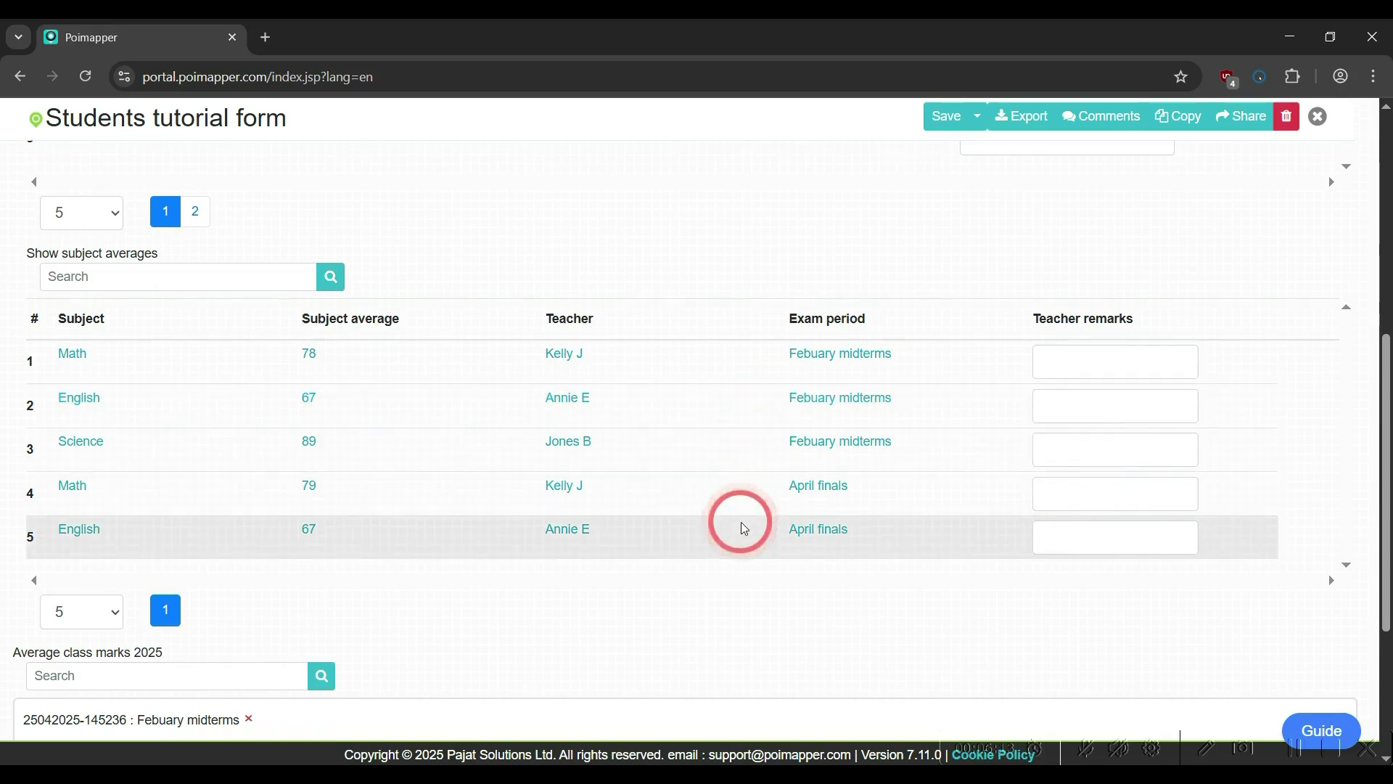
scroll(742, 521, "down", 1)
scroll(734, 670, "down", 2)
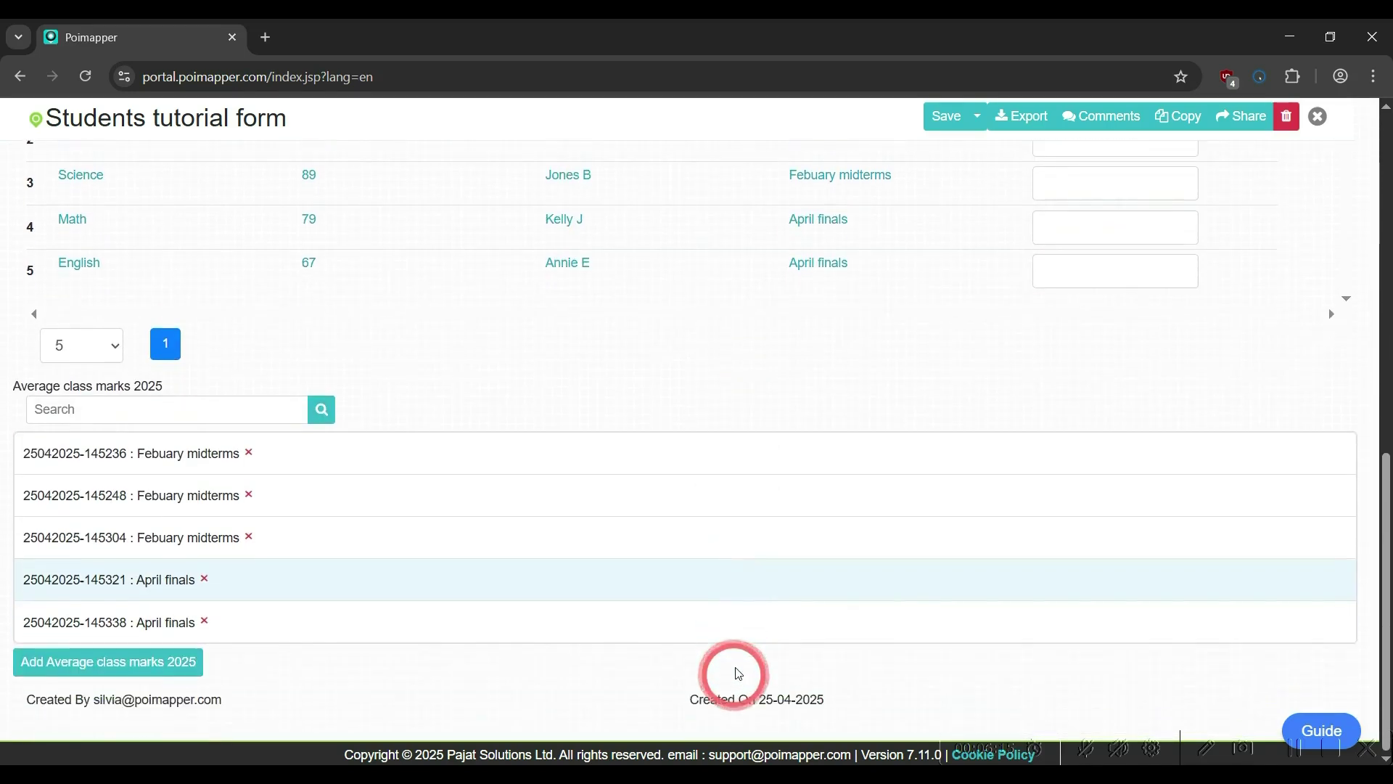
scroll(726, 591, "up", 3)
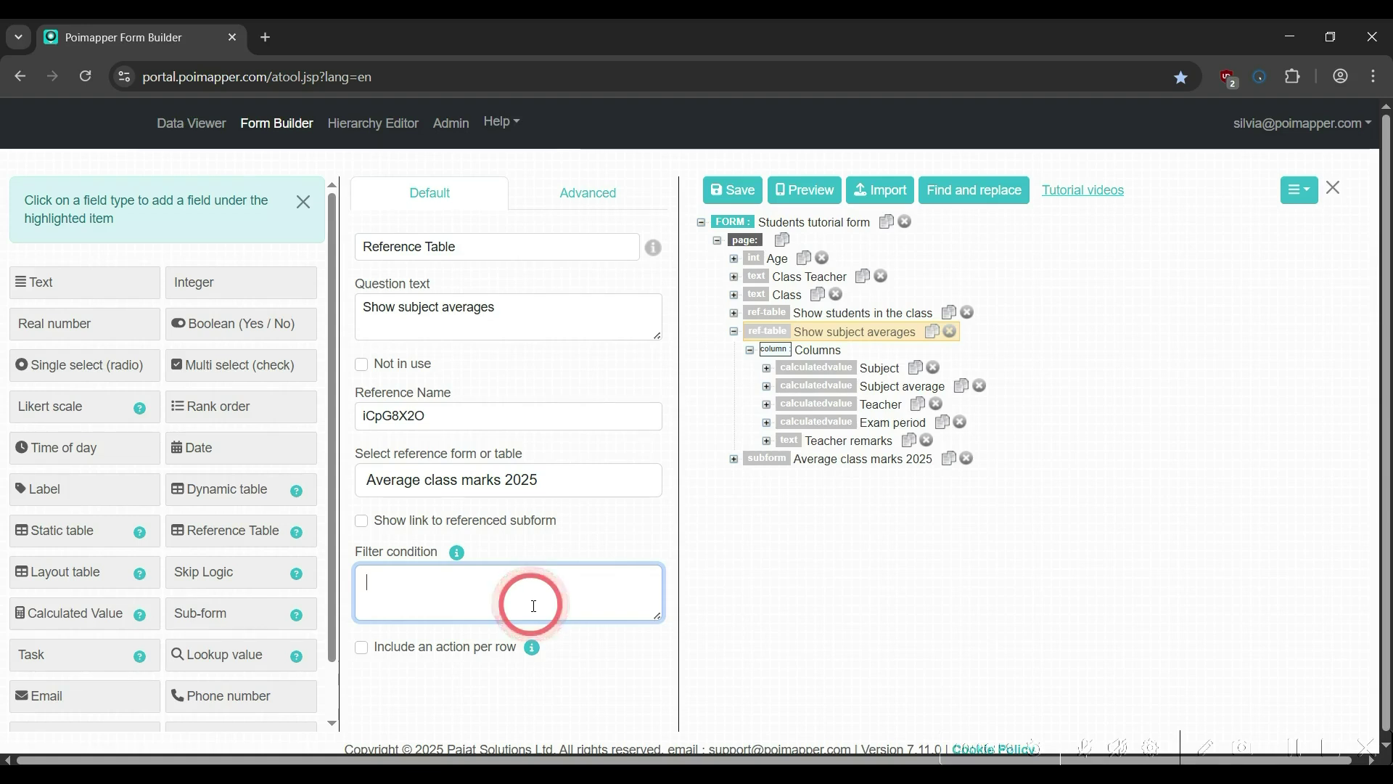
Enter the filter condition _period=='February midterms' for the Show subject averages reference table
type("_")
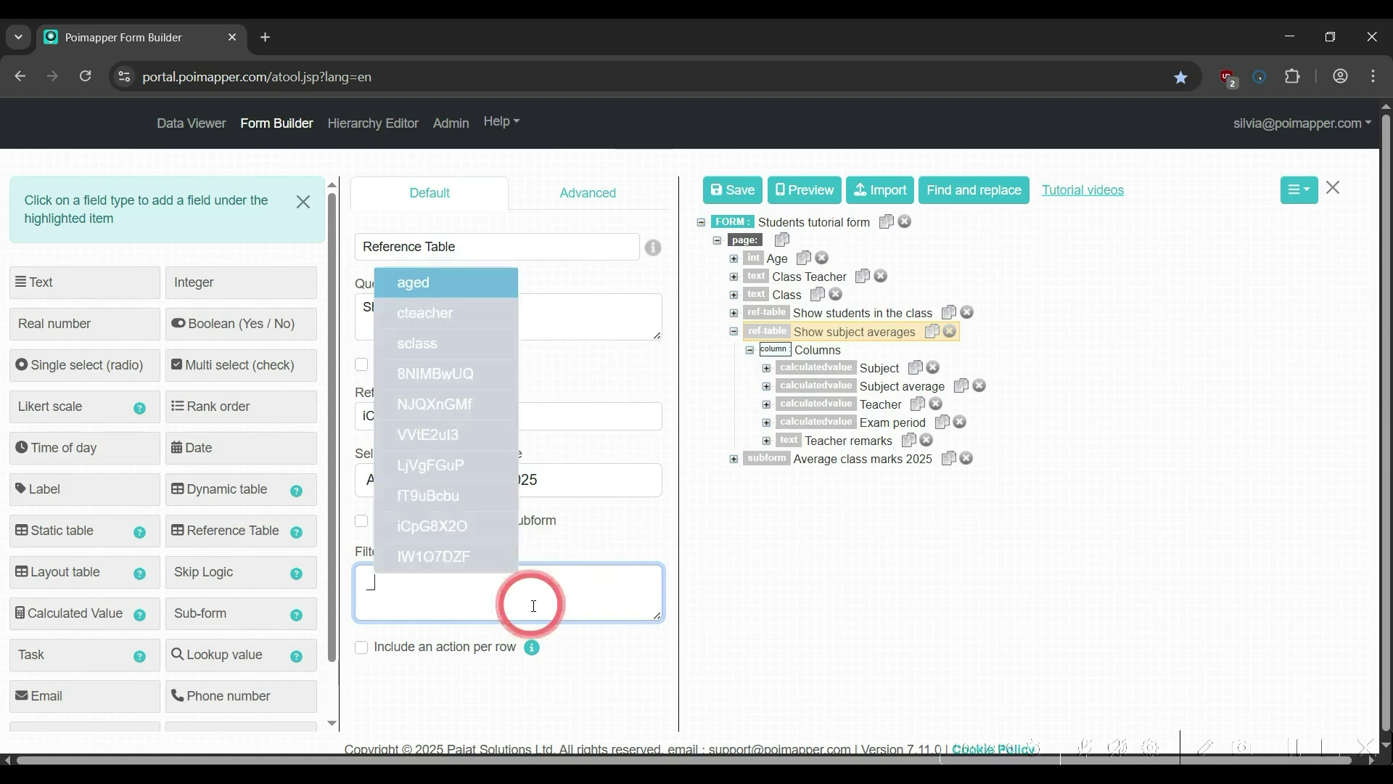
type("period")
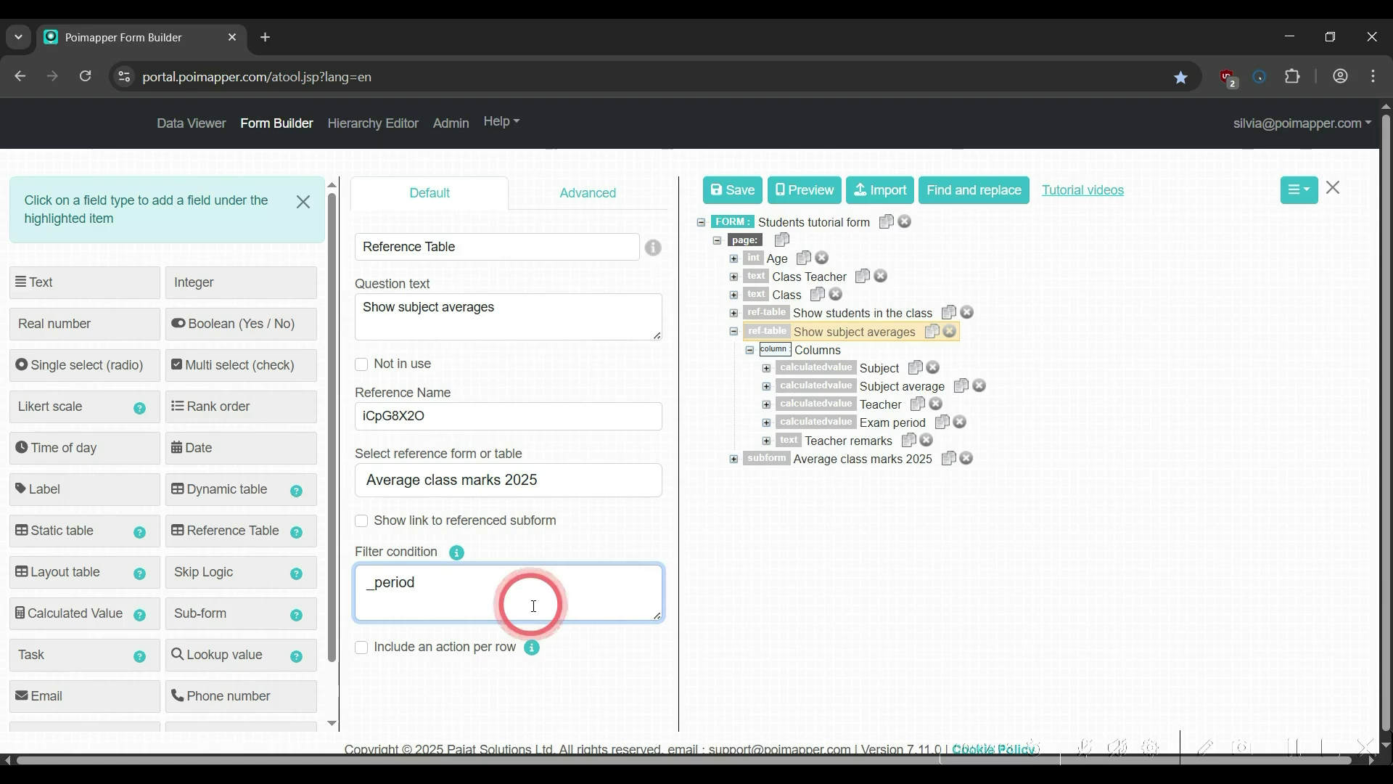
type("==\"")
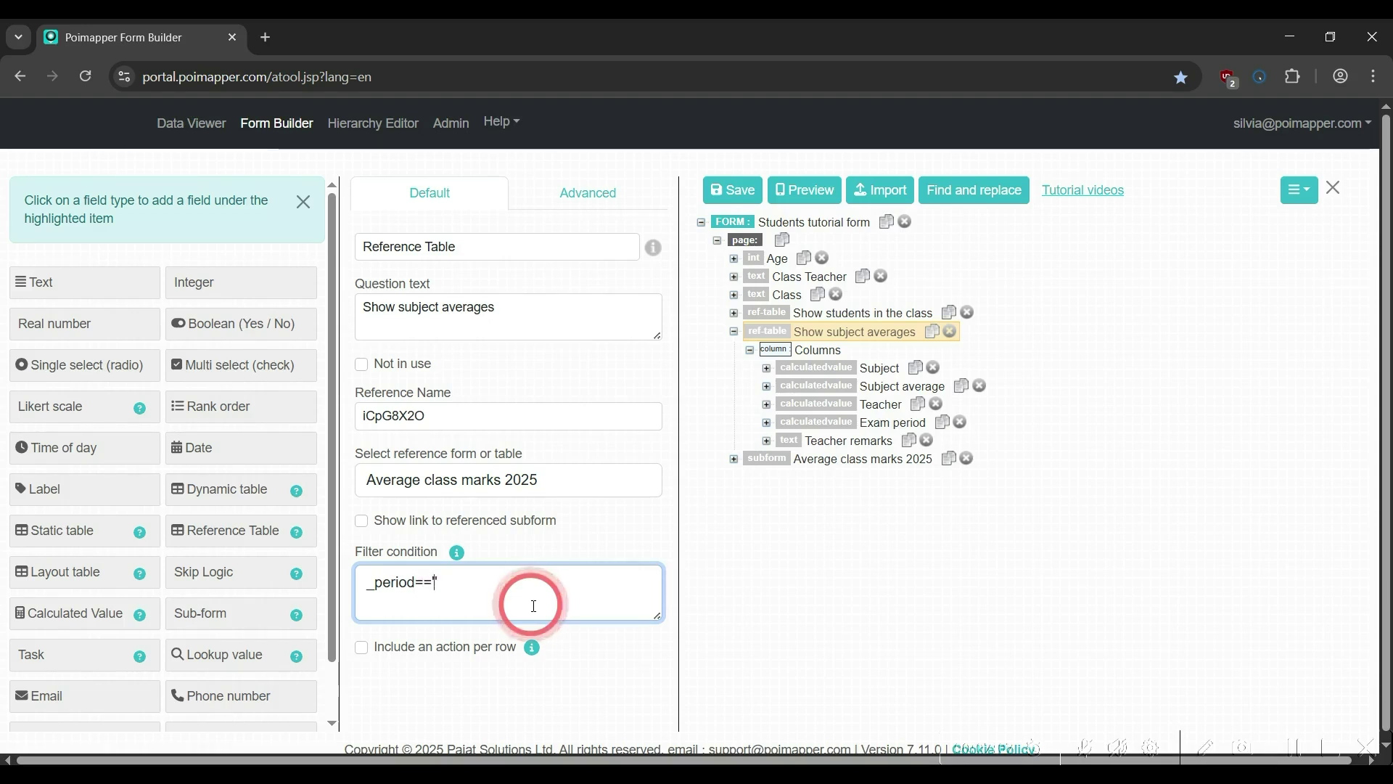
type("February")
key("BackSpace")
type("midterms")
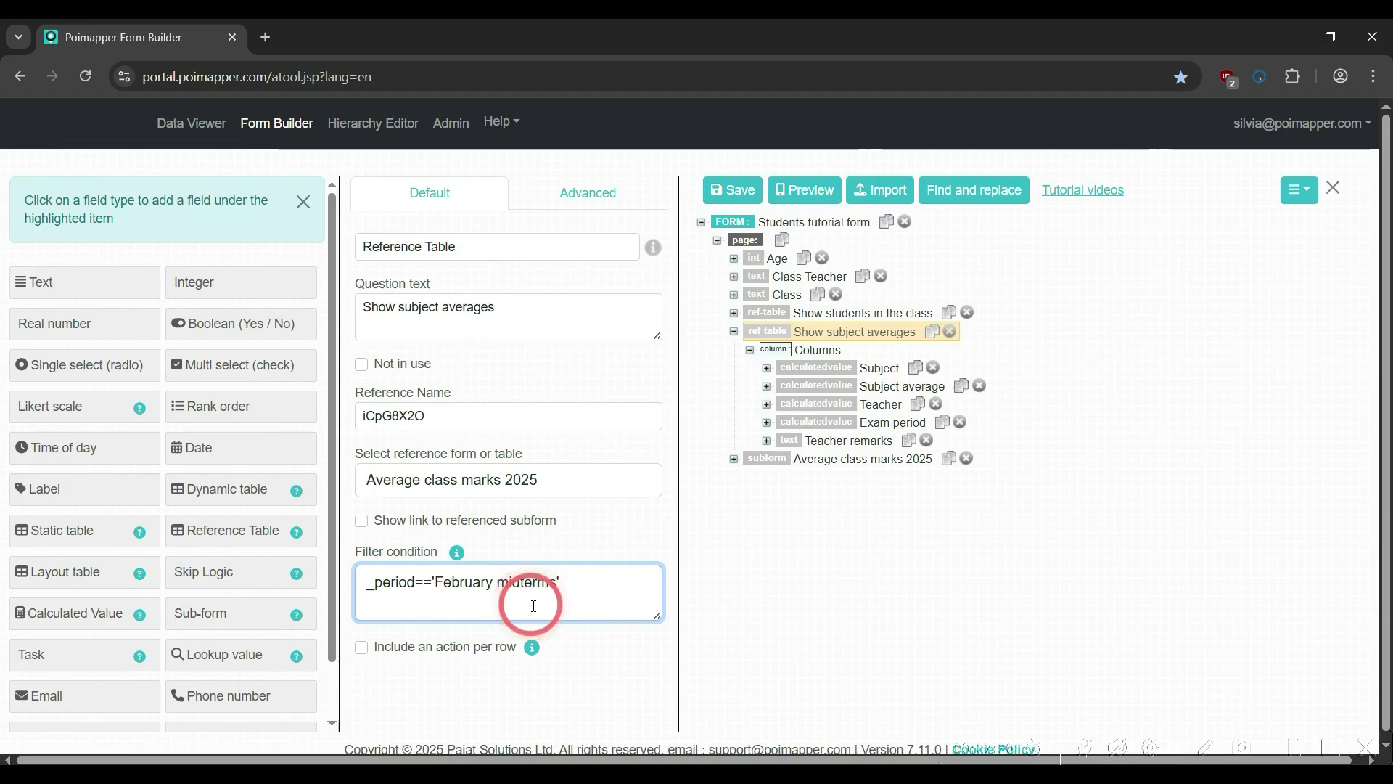
Replace the Show subject averages filter condition with the subject filter _subject.indexOf('001)!==-1
key("ctrl+a")
key("BackSpace")
type("_su")
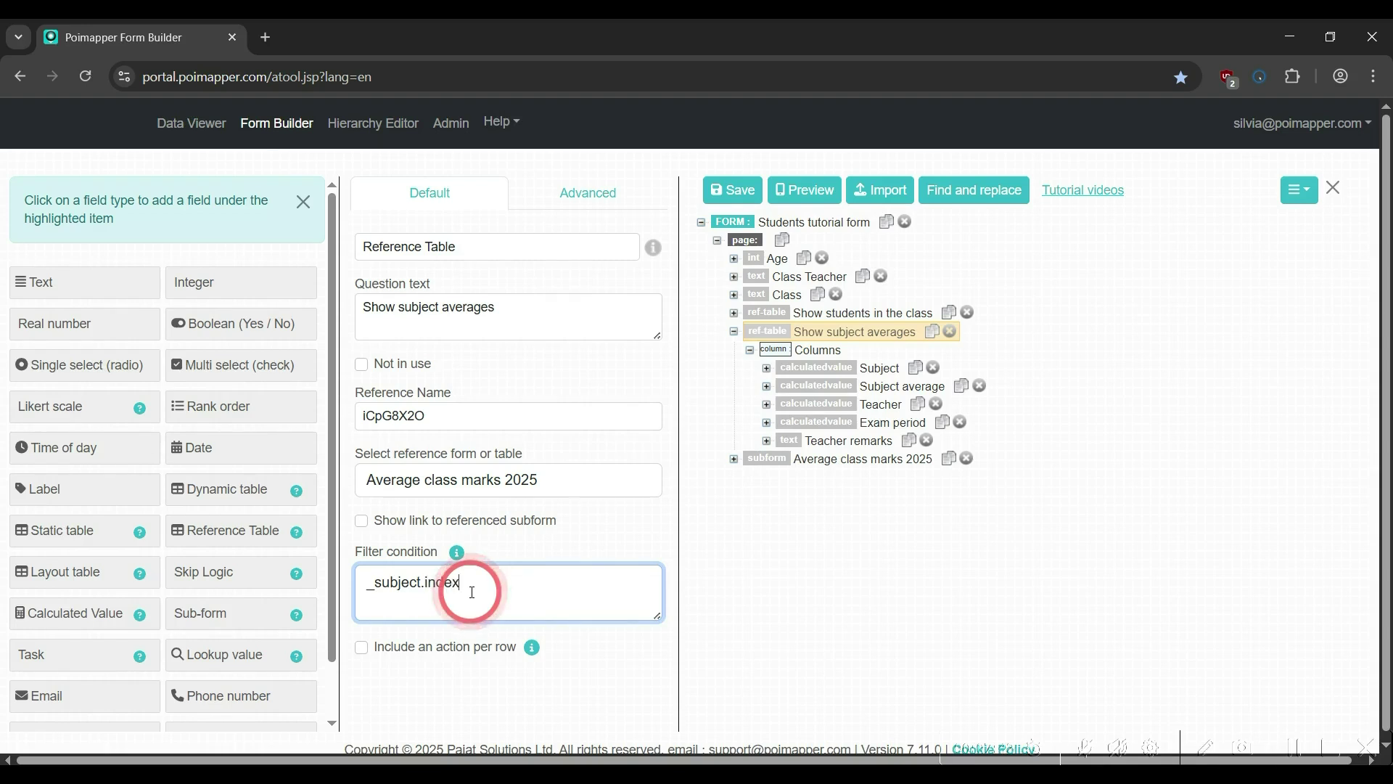
type("()")
type("!==-1")
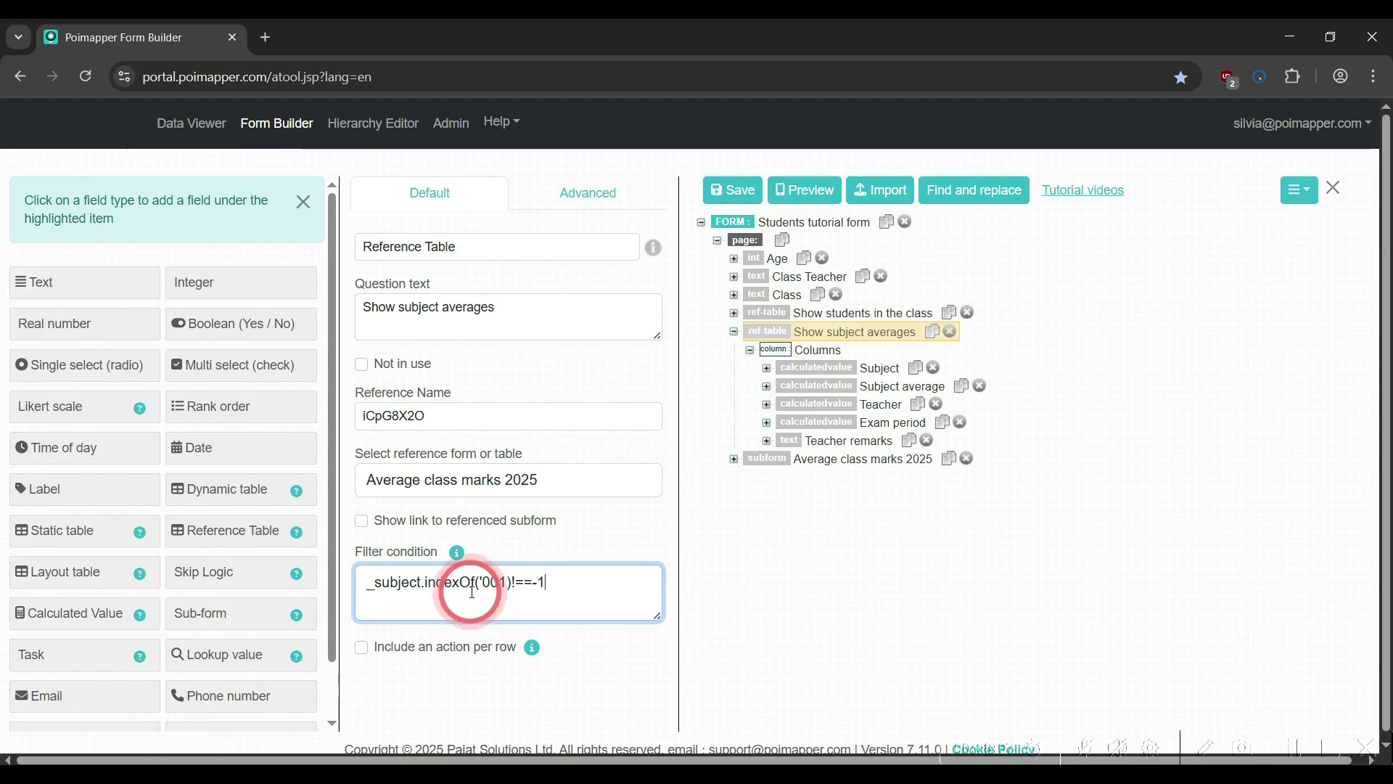
Put _period=='February midterms'&& in front of the subject filter so the condition combines exam period and subject
left_click(367, 583)
type("_")
type("period==")
type("'")
type("February mide")
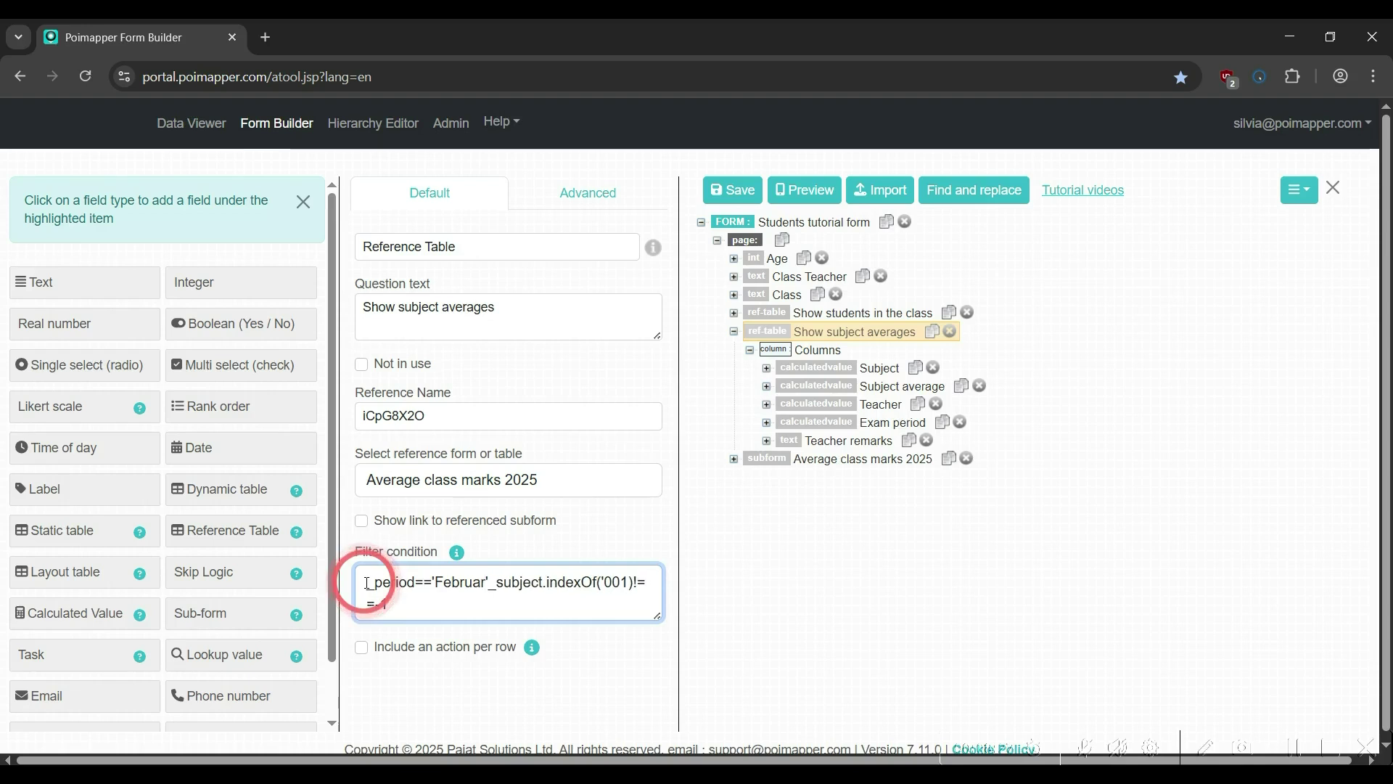
key("BackSpace")
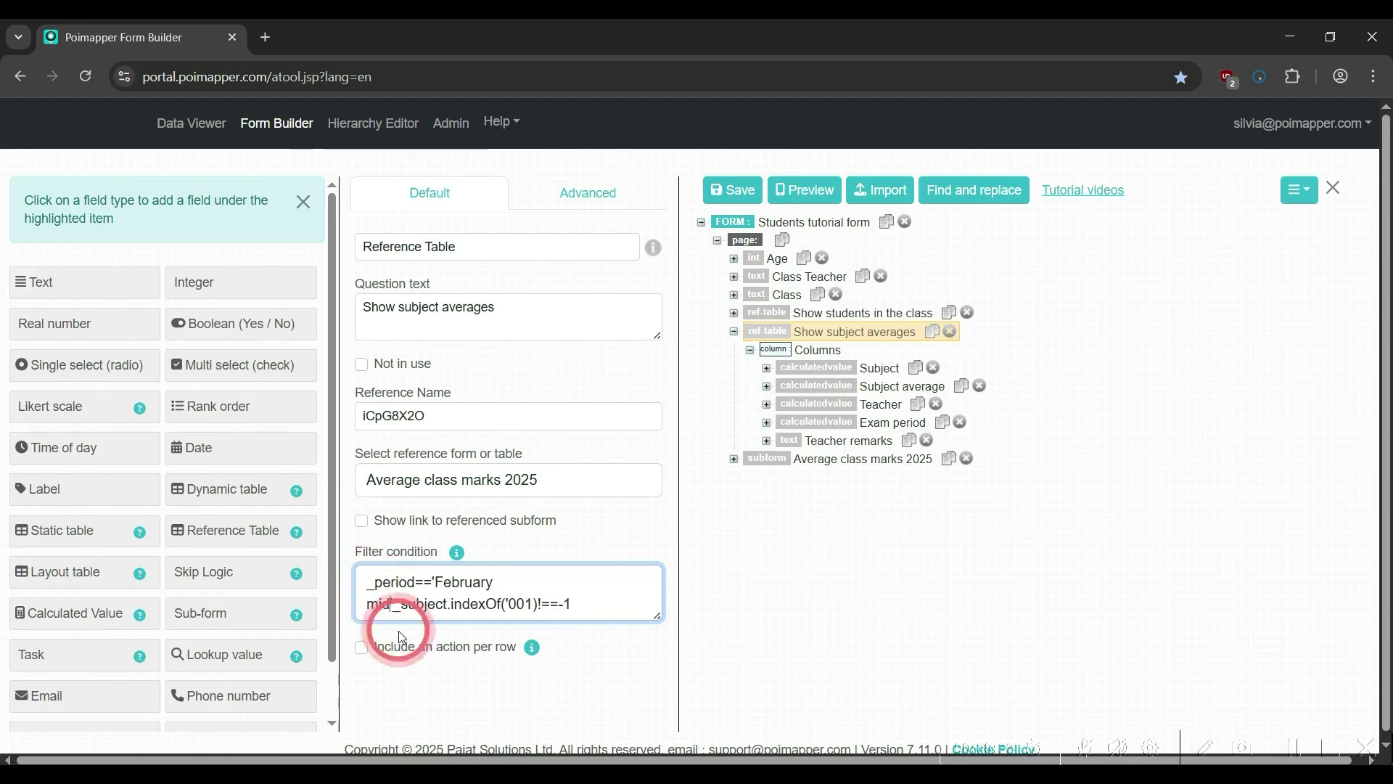
type("terms")
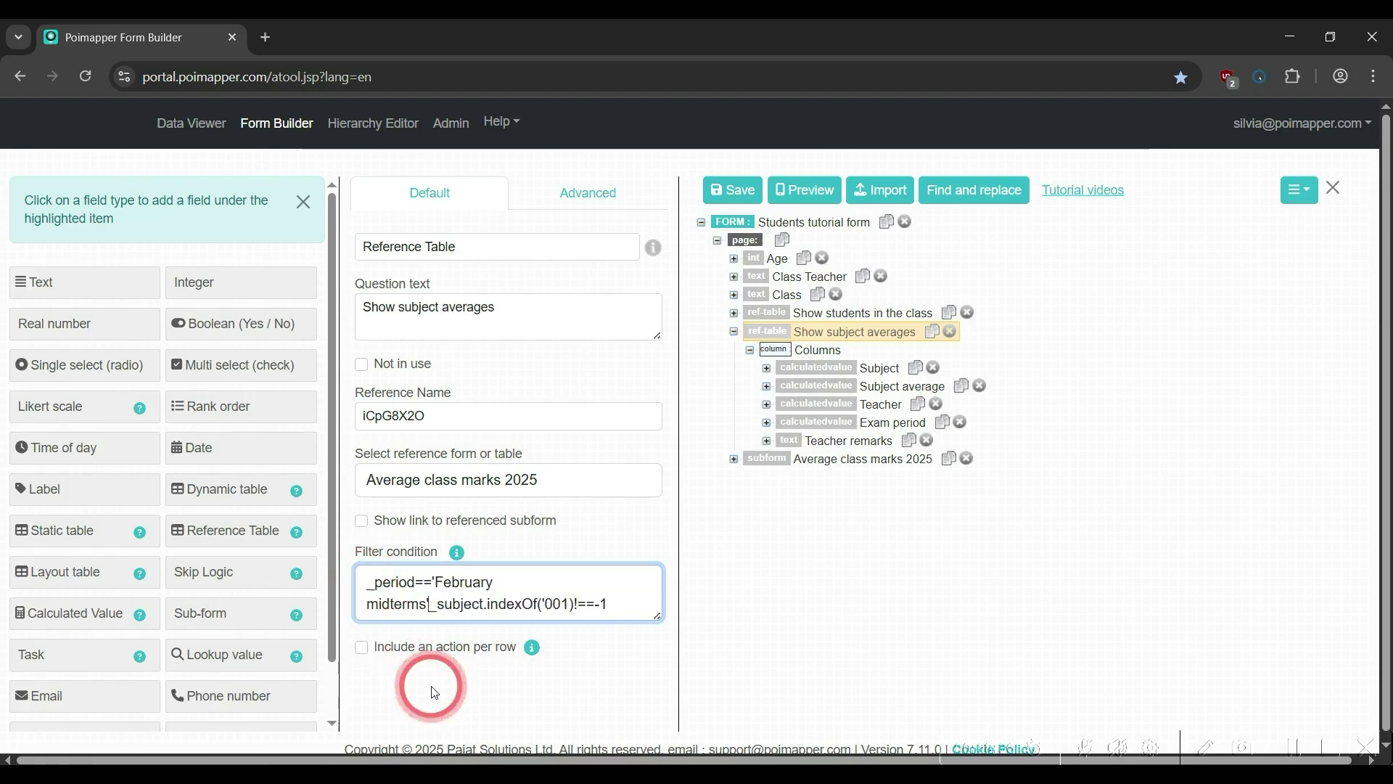
type("'&&")
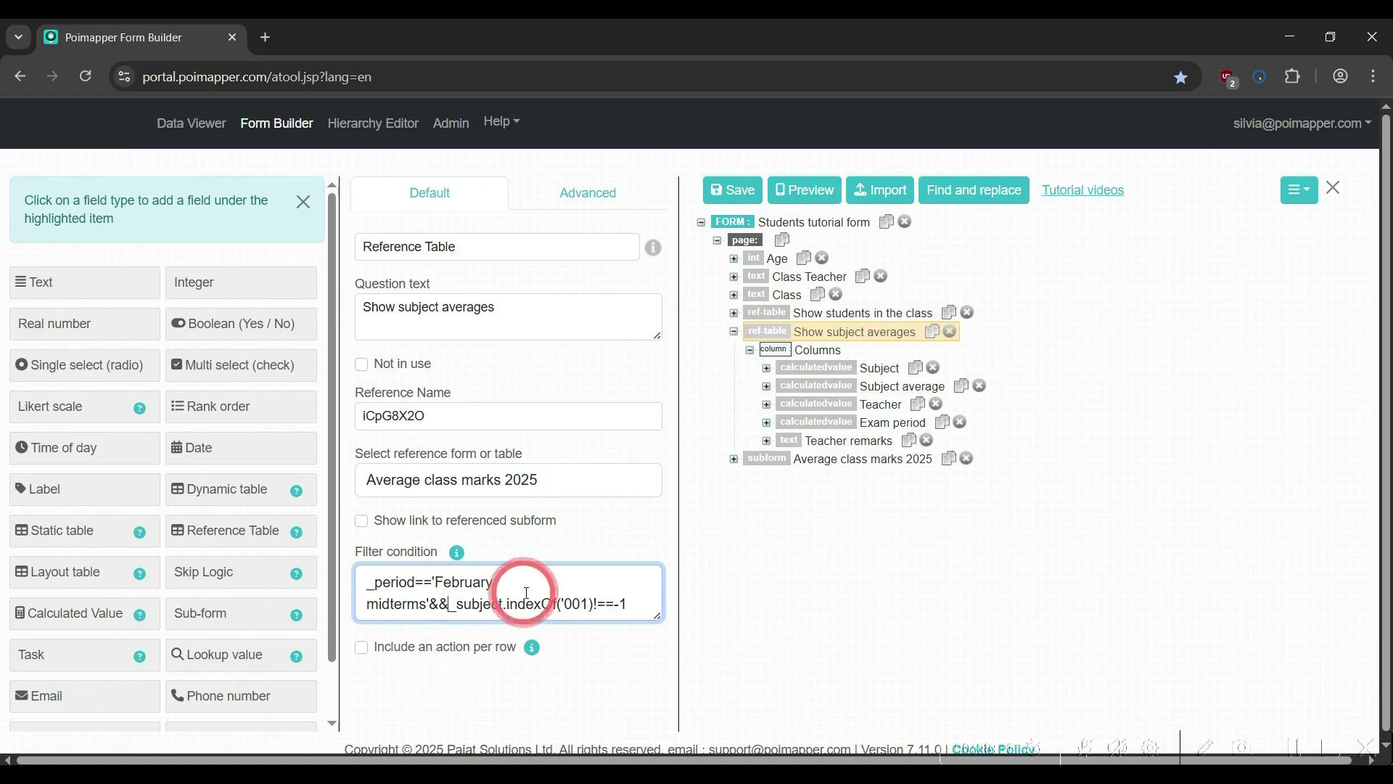
scroll(525, 589, "down", 1)
left_click(432, 596)
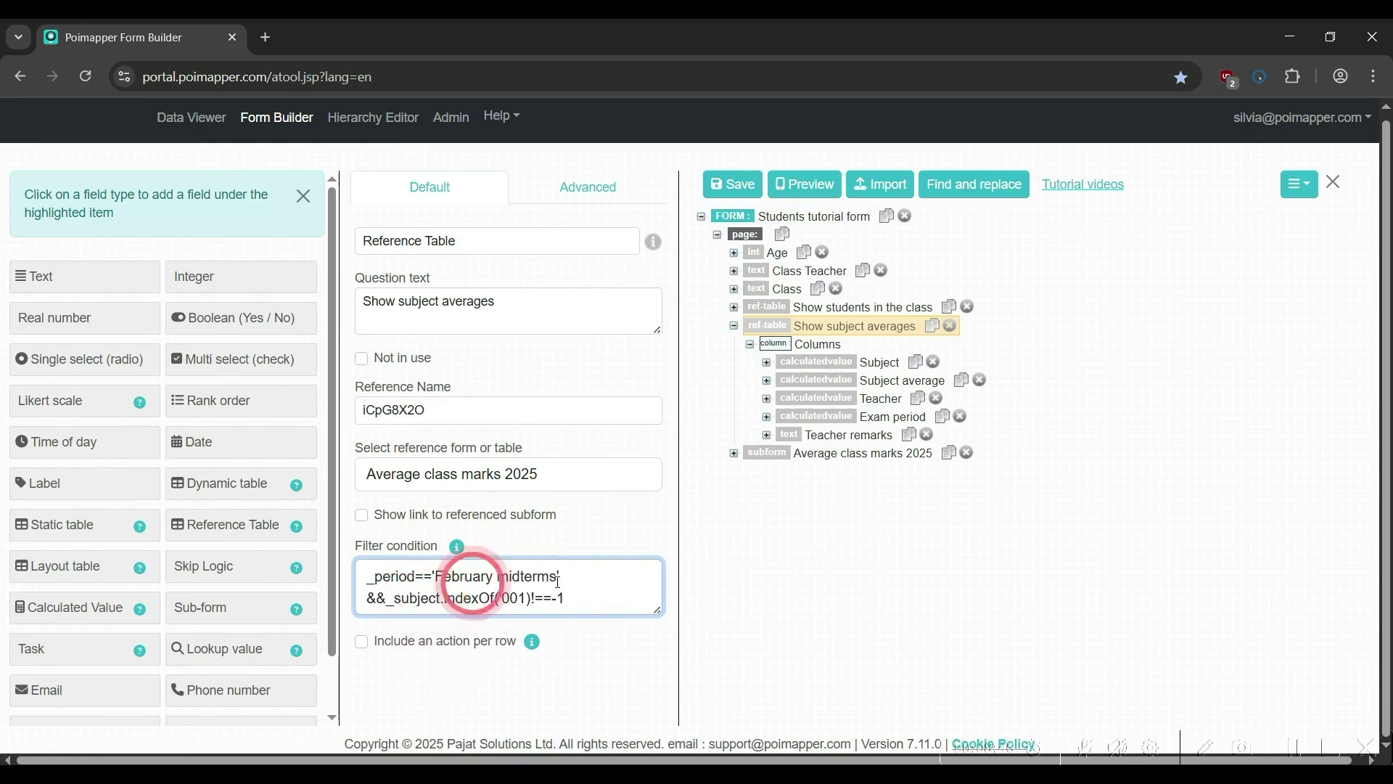
Replace the table's filter condition with _teacher==_parent.cteacher and check the reference name of the Class Teacher field
key("ctrl+a")
key("BackSpace")
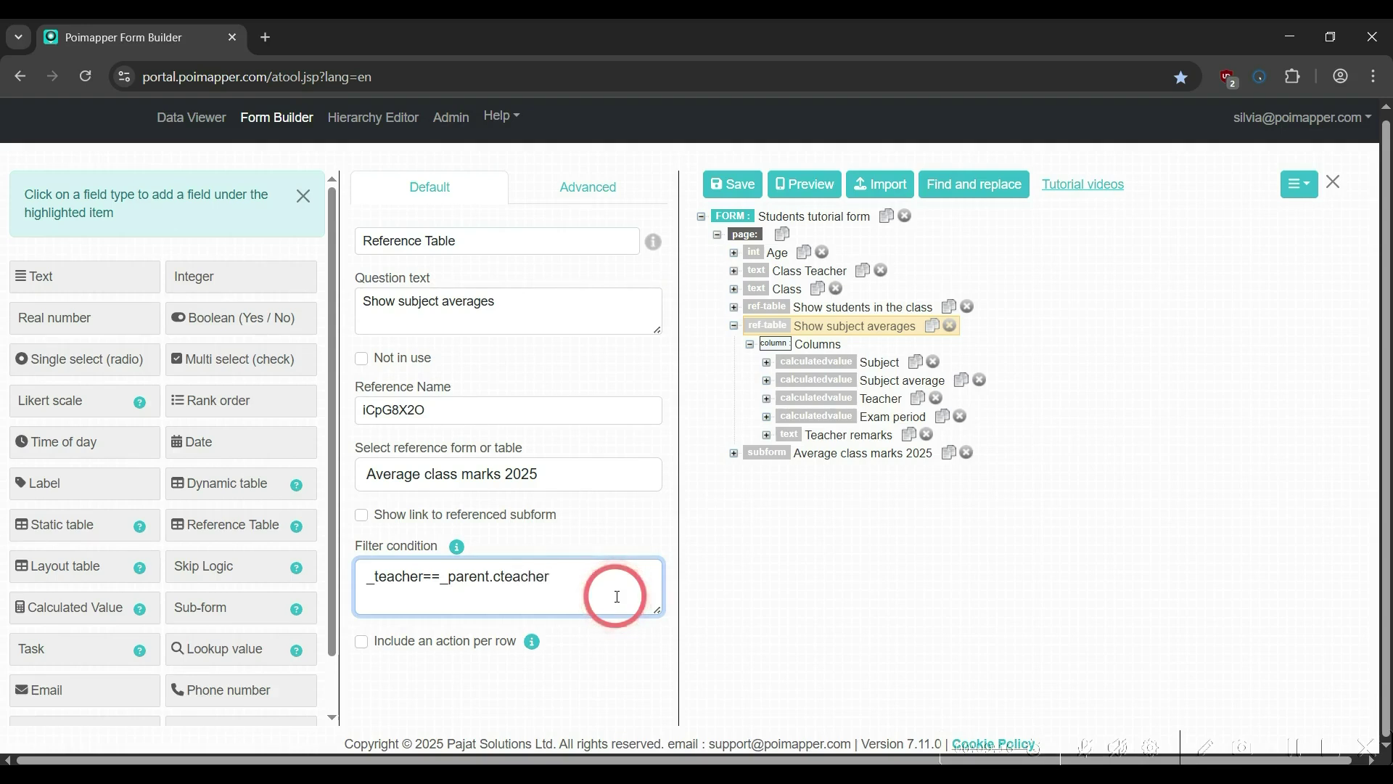
left_click(771, 271)
left_click(425, 417)
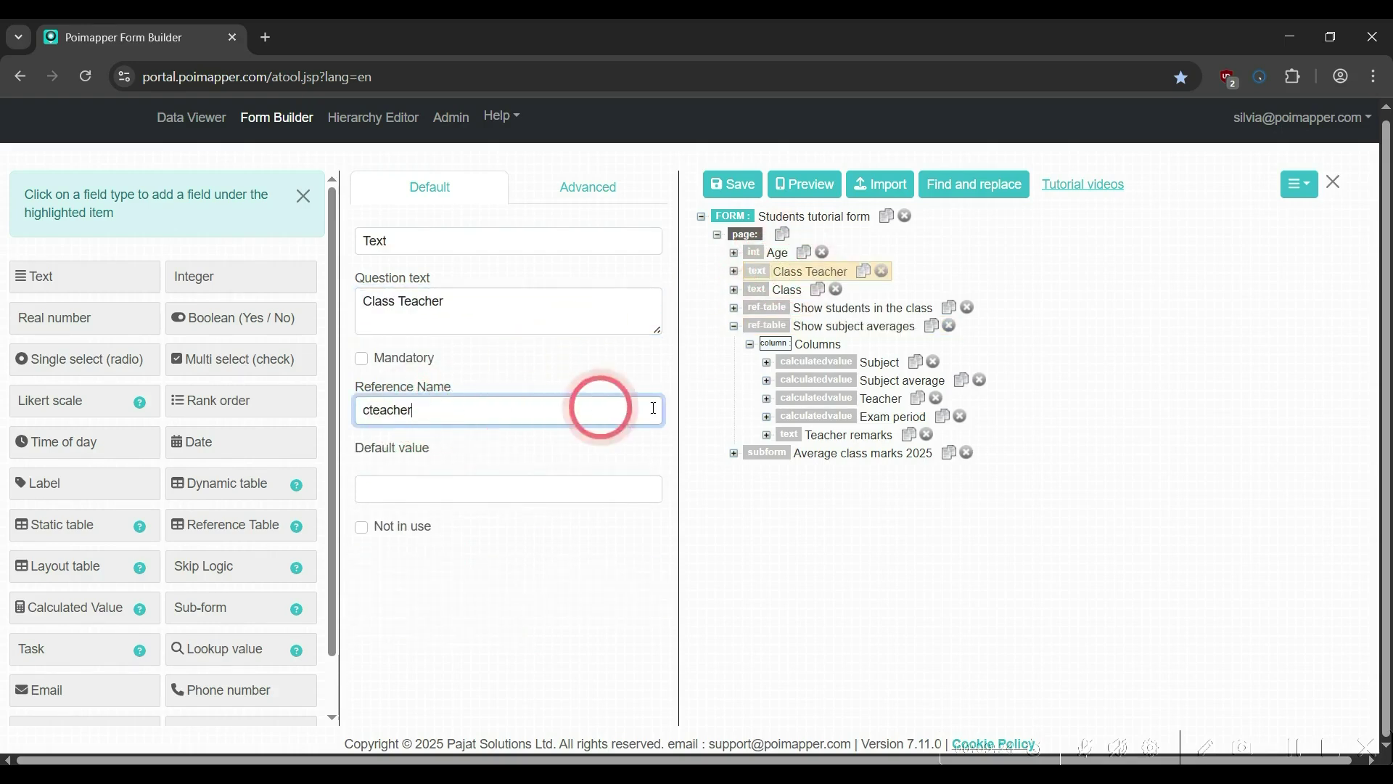
Enable the link to the referenced subform for the Show subject averages table and save the form
left_click(779, 328)
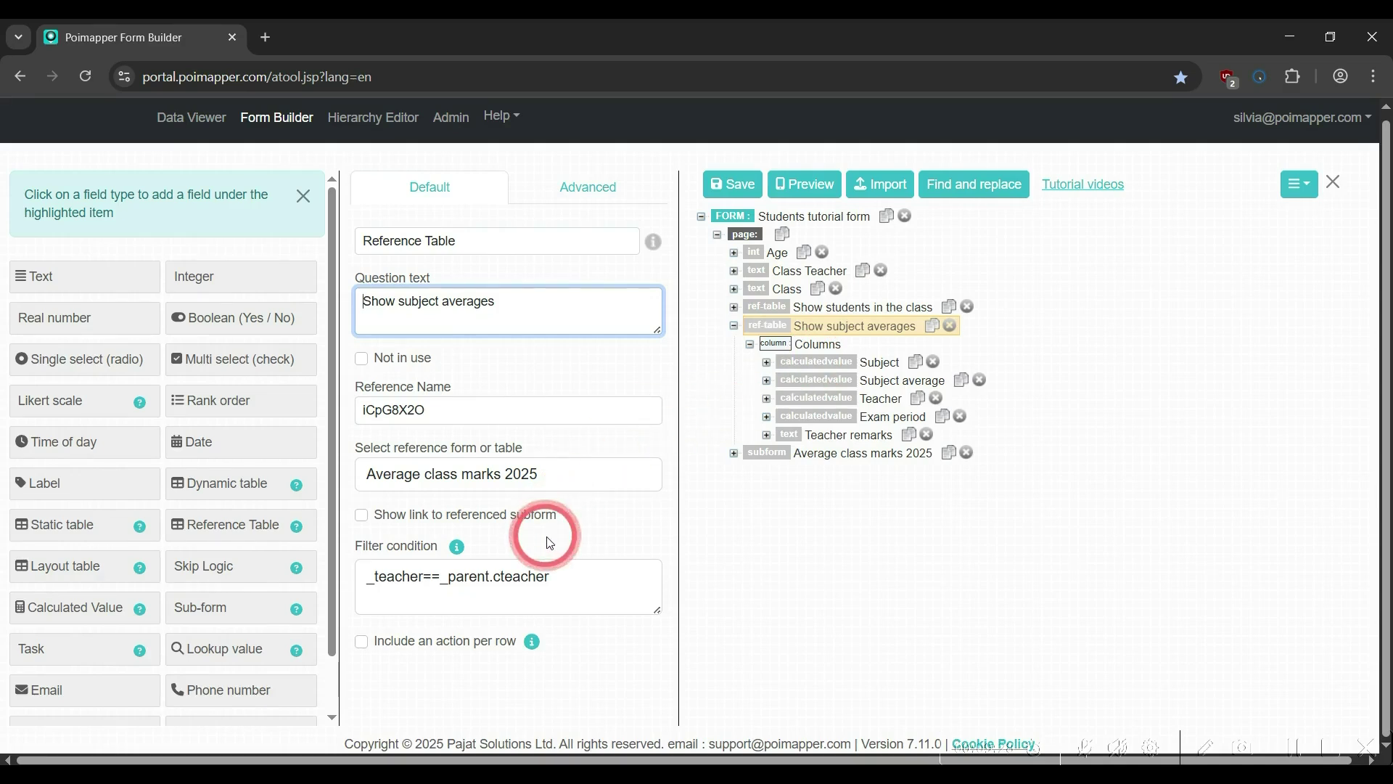
left_click(363, 514)
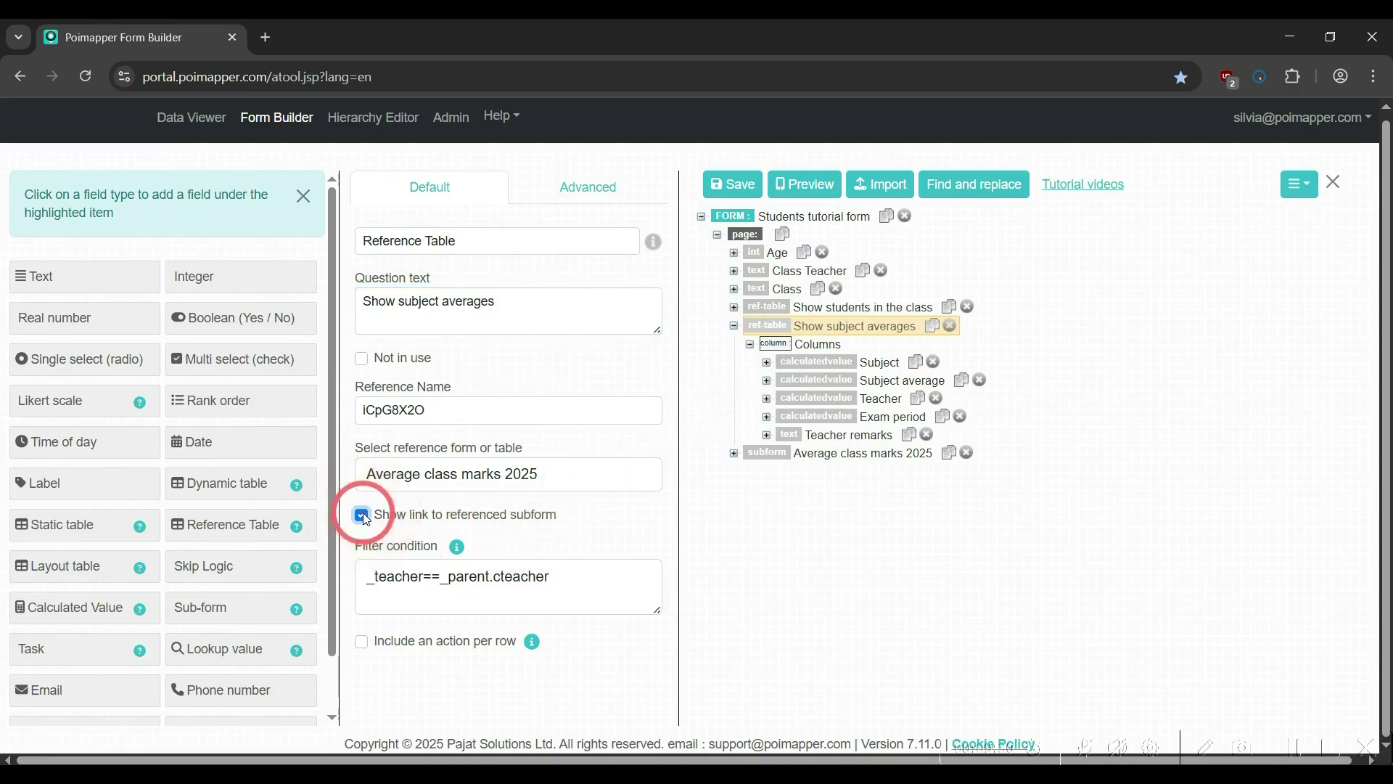
left_click(734, 183)
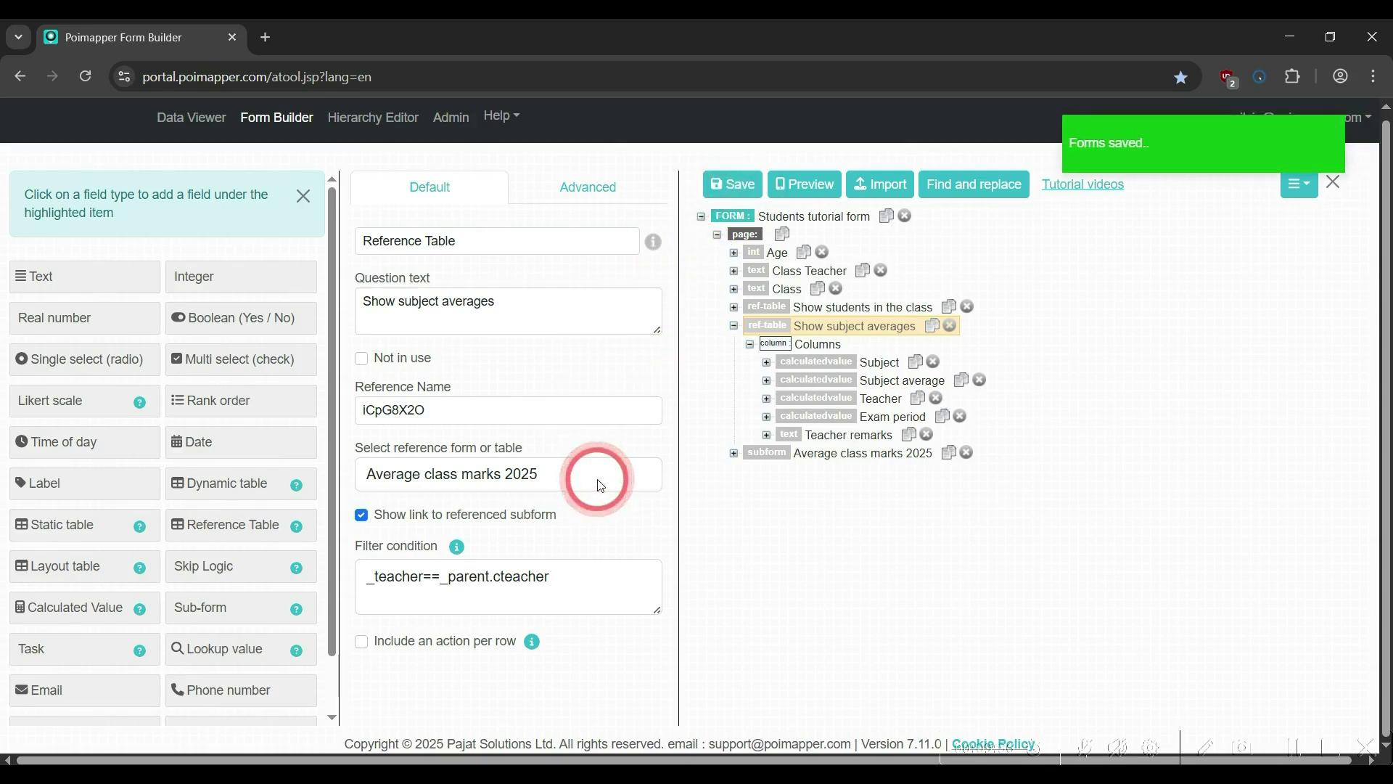
Open the Students tutorial form entry in the Data Viewer and review the filtered rows of its Show subject averages table
left_click(163, 117)
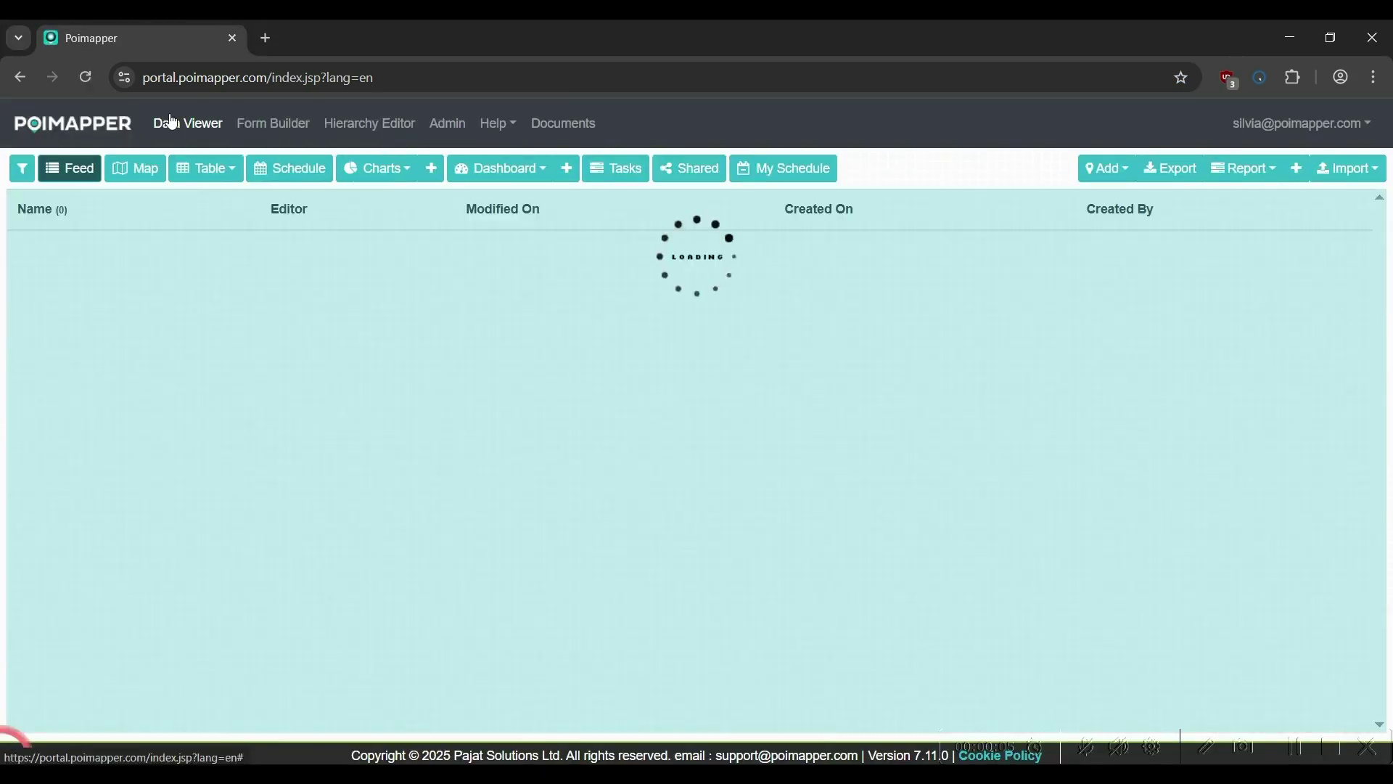
left_click(80, 295)
scroll(436, 362, "down", 1)
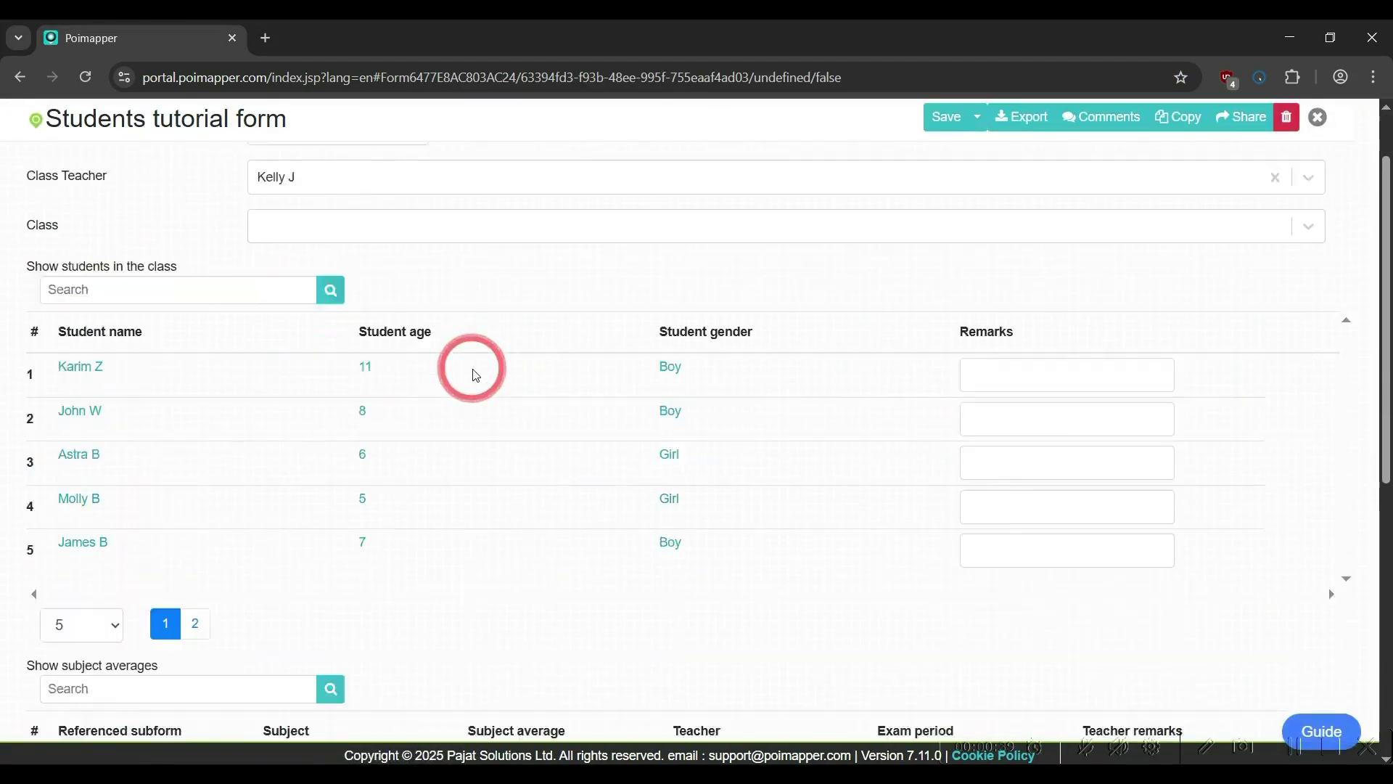
scroll(472, 374, "down", 6)
scroll(471, 374, "up", 1)
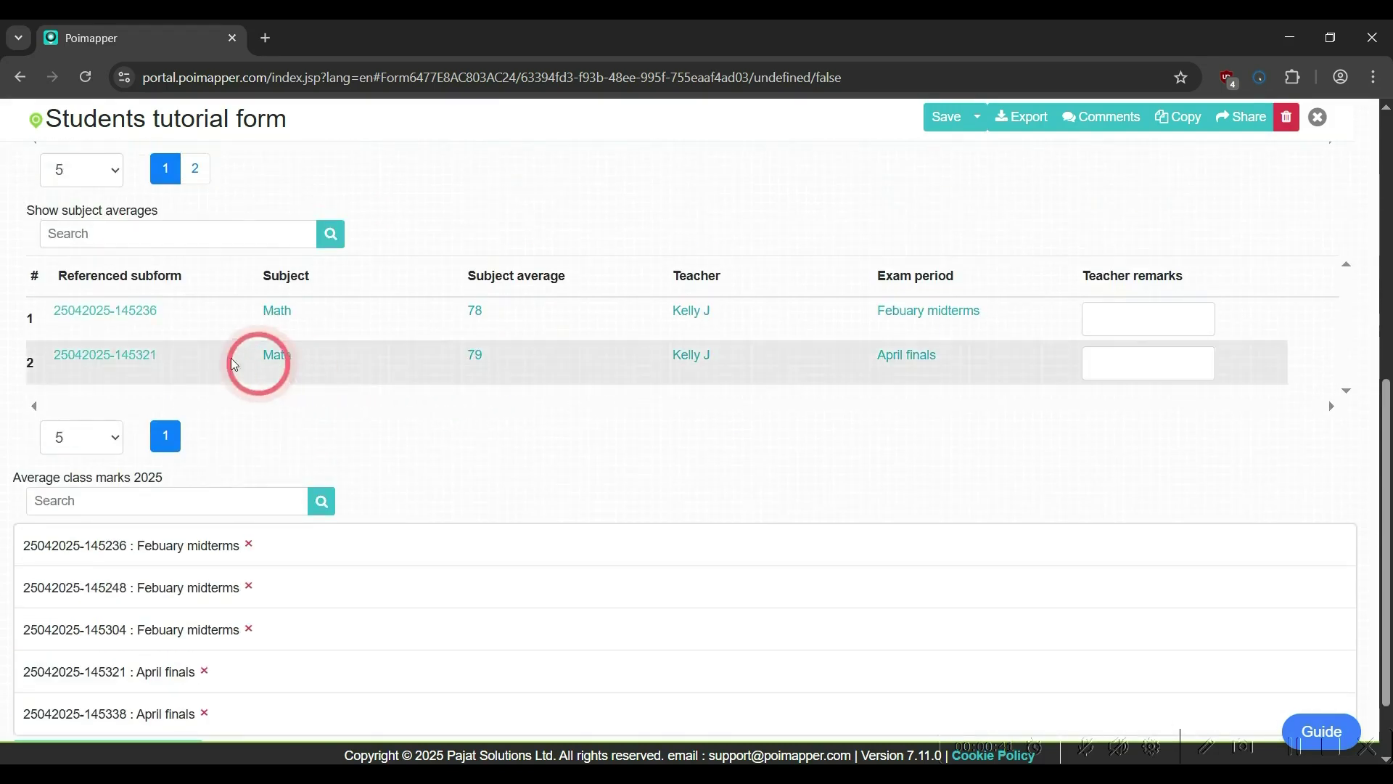
Open the referenced subform of the Febuary midterms Math row, view its values and cancel editing it
left_click(156, 317)
left_click(283, 334)
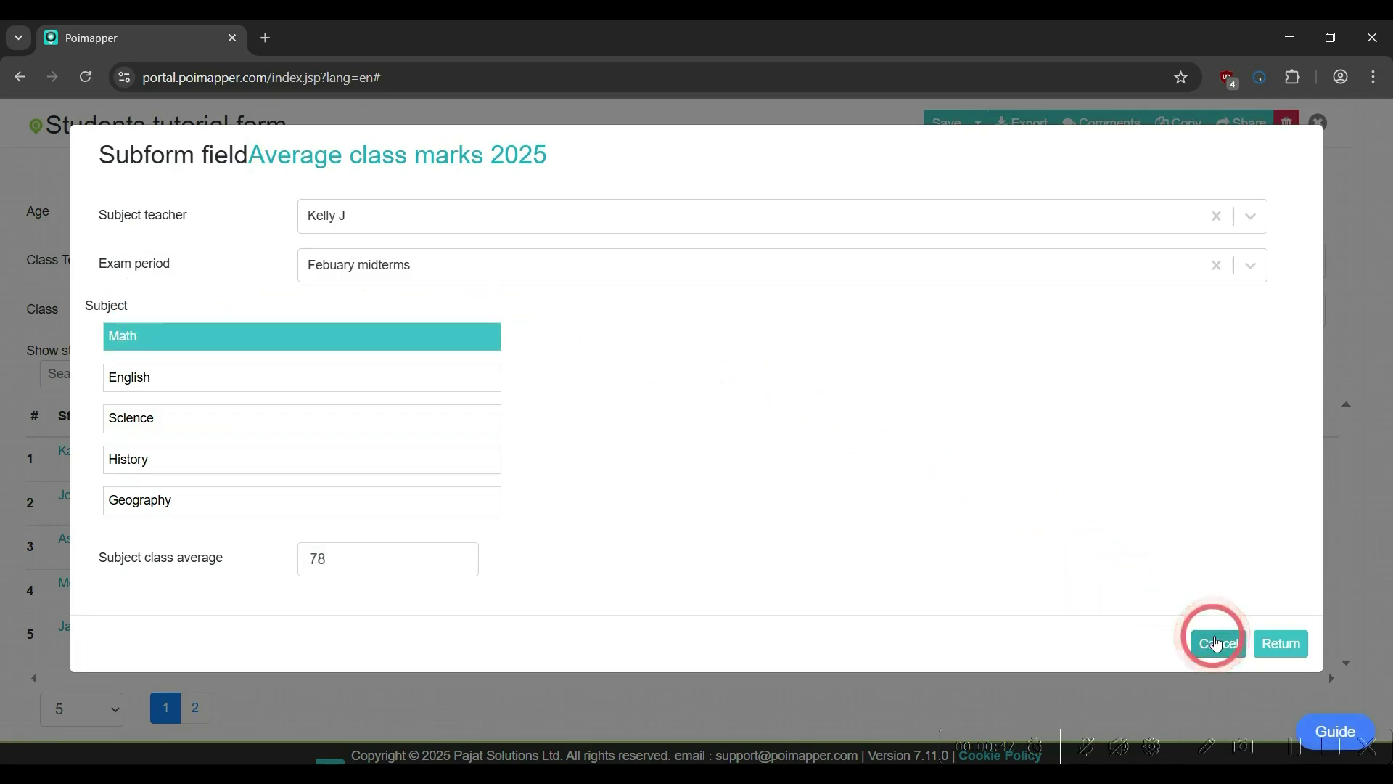
left_click(1217, 643)
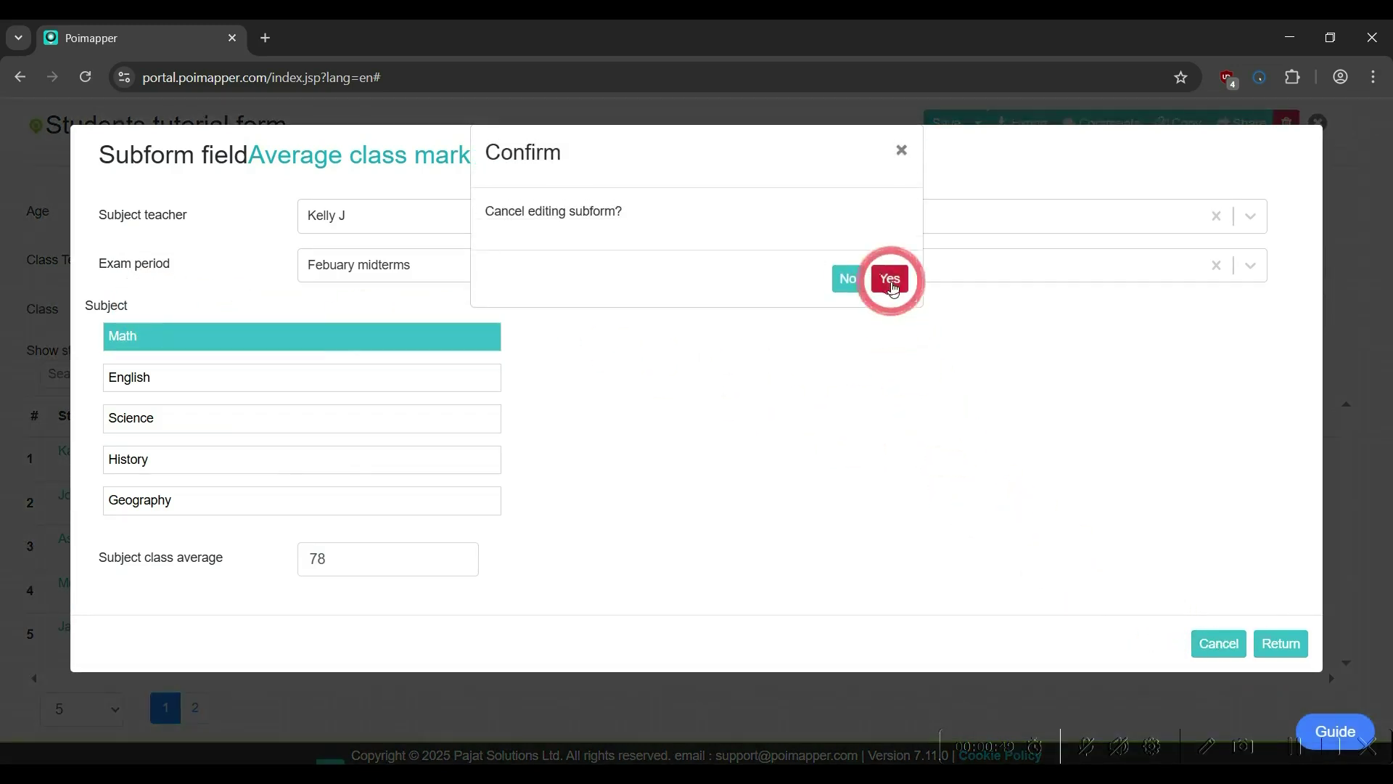
left_click(890, 279)
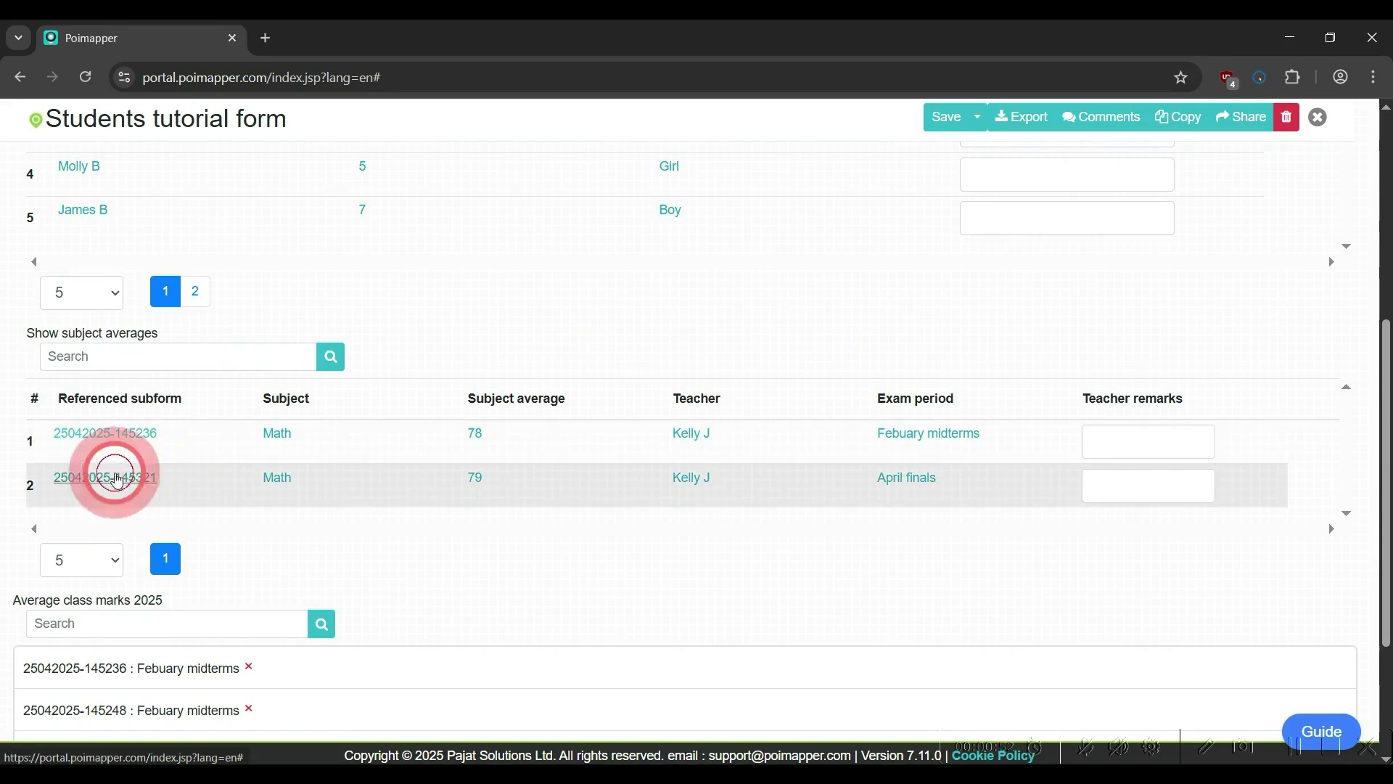